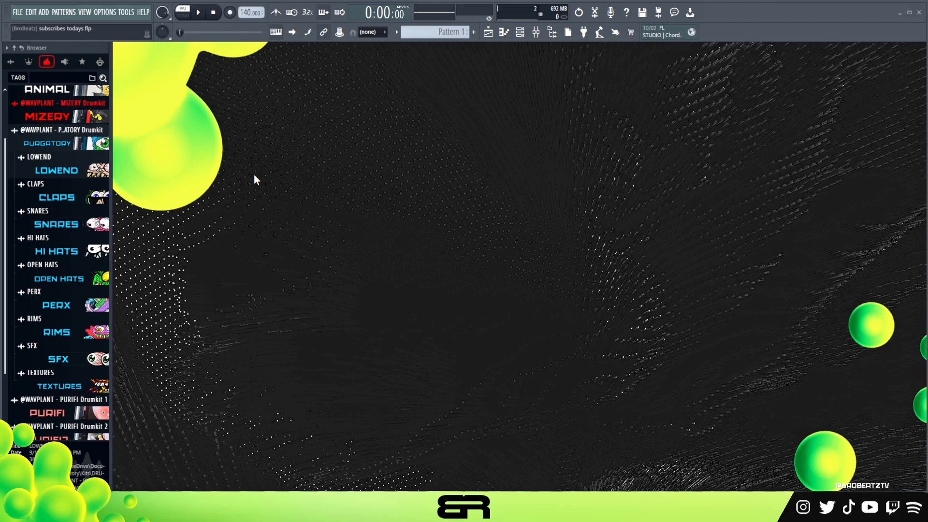
Step: Open the Harmor instrument of the Rachel channel from the channel rack
{"action": "left_click", "coordinate": [520, 32]}
{"action": "left_click", "coordinate": [244, 151]}
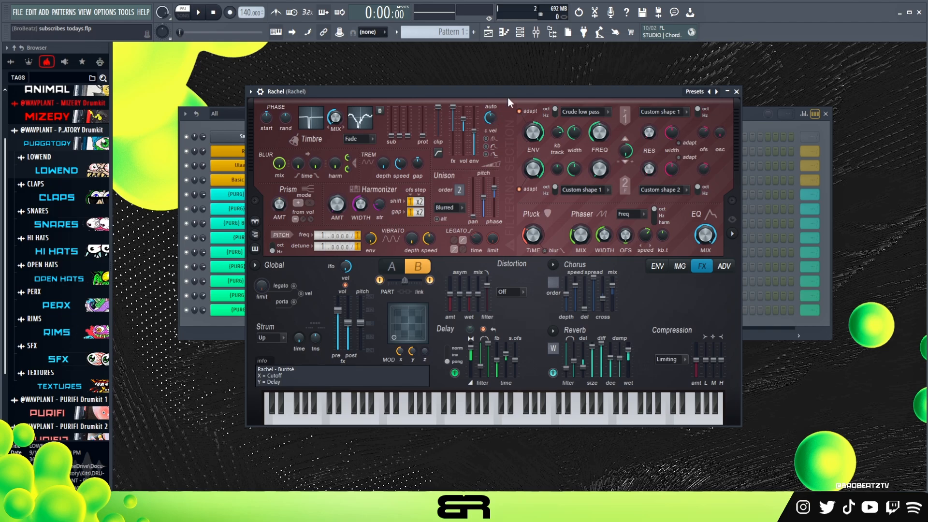
{"action": "left_click_drag", "start_coordinate": [509, 91], "coordinate": [509, 95]}
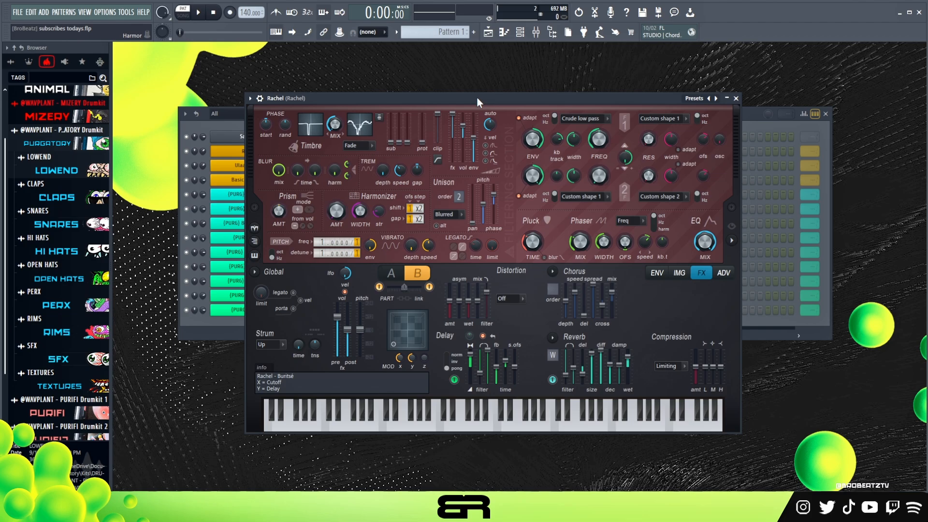
{"action": "left_click_drag", "start_coordinate": [478, 98], "coordinate": [481, 90]}
Step: Look through Harmor's preset categories, such as Bass, Bell, FX, Pad and String, without loading a preset
{"action": "left_click", "coordinate": [696, 91]}
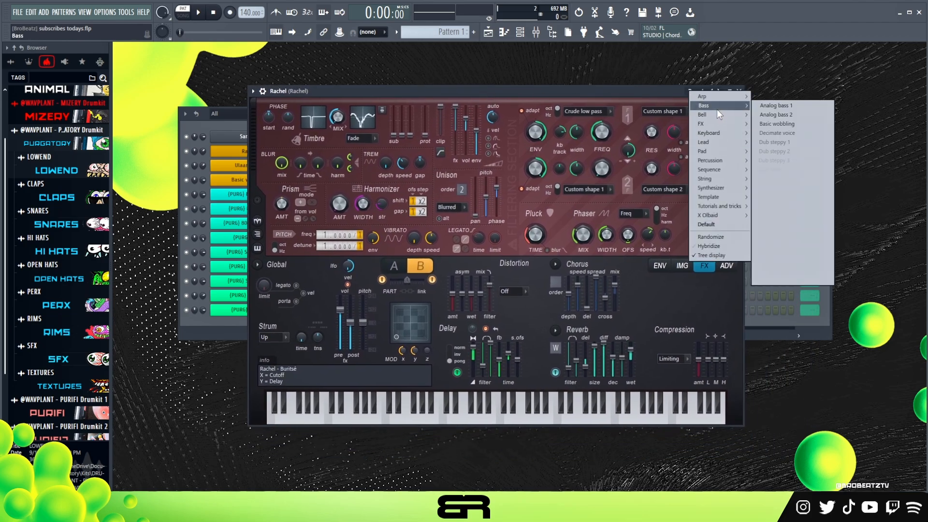
{"action": "mouse_move", "coordinate": [717, 124]}
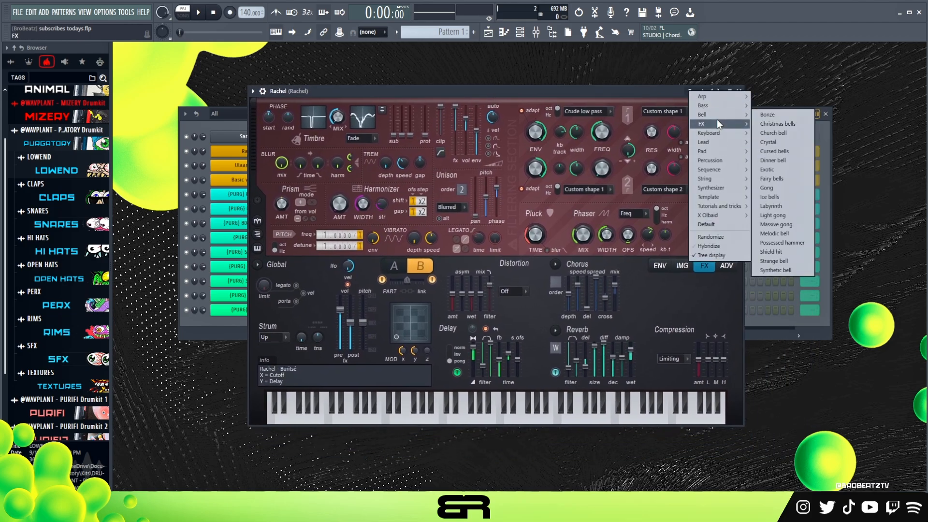
{"action": "left_click", "coordinate": [644, 92]}
{"action": "left_click_drag", "start_coordinate": [644, 94], "coordinate": [638, 84]}
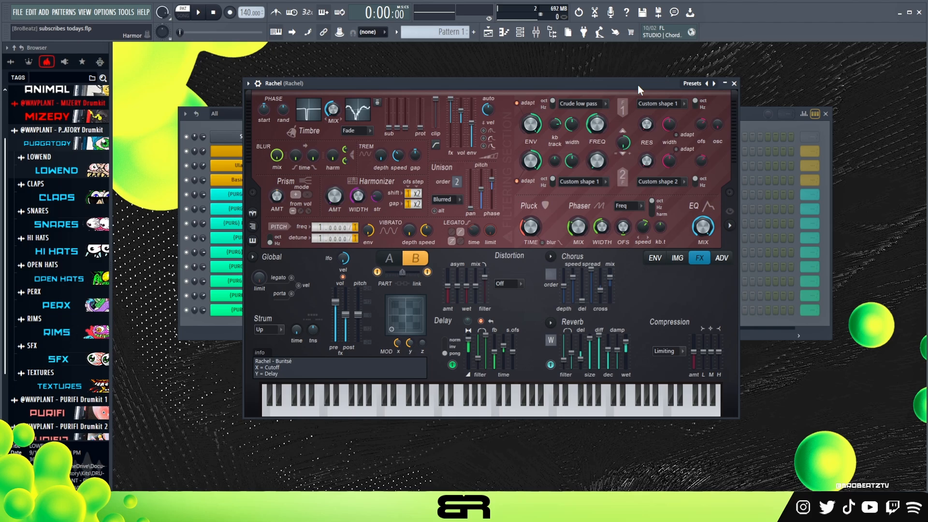
{"action": "left_click_drag", "start_coordinate": [637, 85], "coordinate": [629, 97]}
{"action": "left_click", "coordinate": [683, 94]}
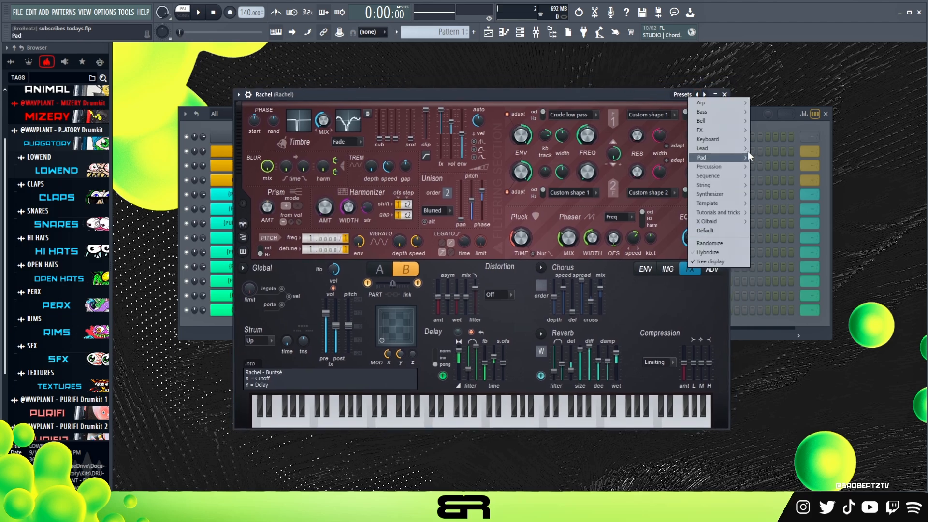
{"action": "left_click", "coordinate": [579, 90]}
{"action": "mouse_move", "coordinate": [528, 91]}
{"action": "left_mouse_down"}
{"action": "mouse_move", "coordinate": [523, 103]}
{"action": "mouse_move", "coordinate": [532, 97]}
{"action": "left_mouse_up"}
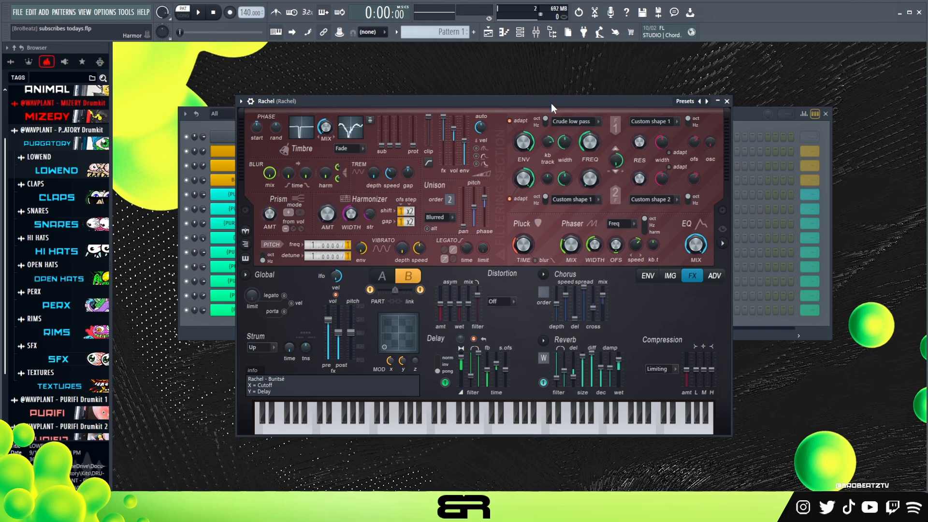
{"action": "left_click_drag", "start_coordinate": [551, 103], "coordinate": [544, 78]}
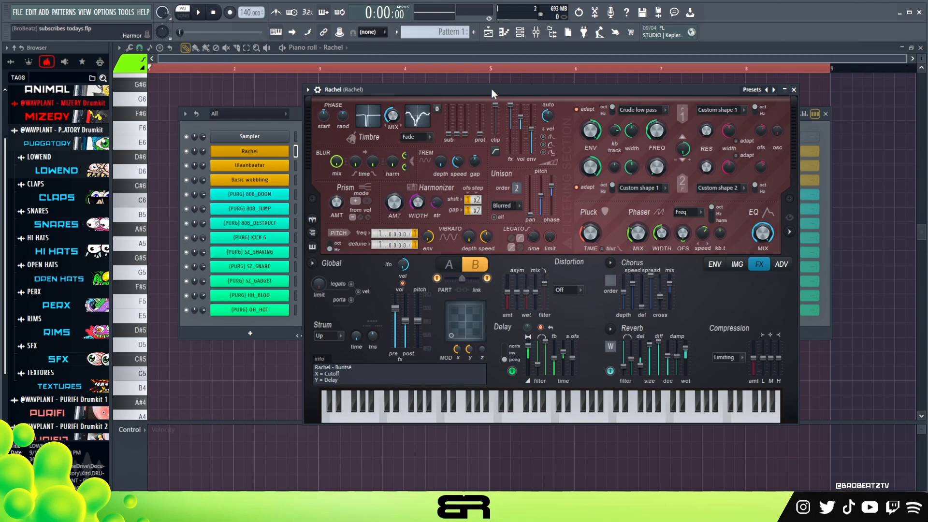
{"action": "mouse_move", "coordinate": [458, 95]}
{"action": "left_mouse_down"}
{"action": "mouse_move", "coordinate": [449, 102]}
{"action": "mouse_move", "coordinate": [445, 91]}
{"action": "mouse_move", "coordinate": [459, 91]}
{"action": "left_mouse_up"}
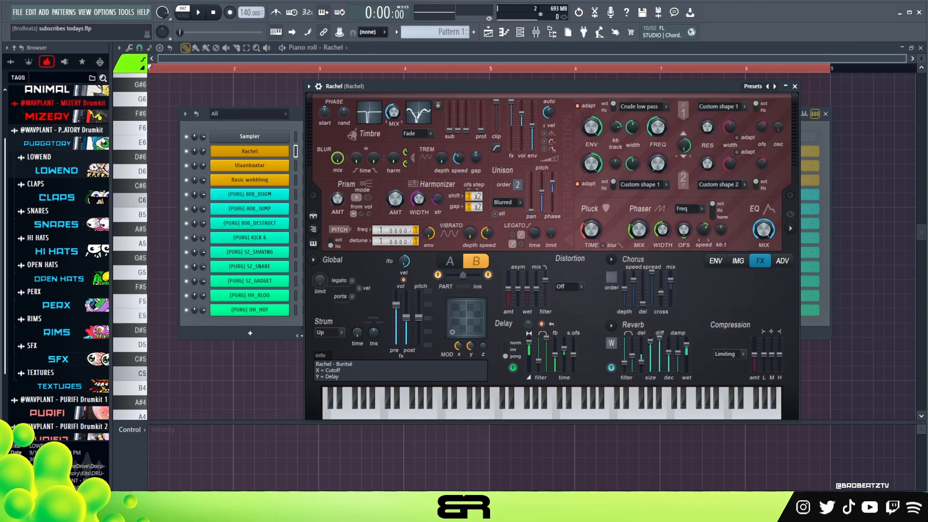
{"action": "left_click", "coordinate": [752, 86]}
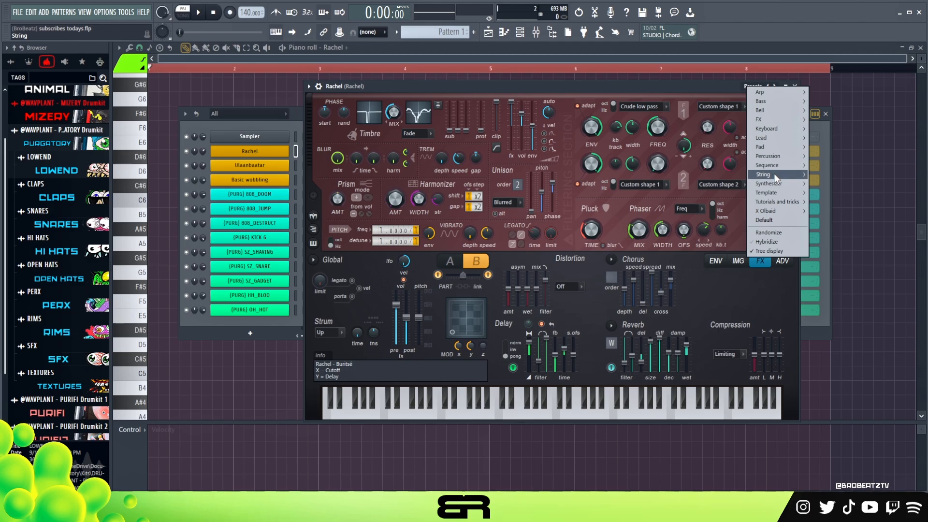
{"action": "mouse_move", "coordinate": [775, 172]}
{"action": "left_click", "coordinate": [521, 82]}
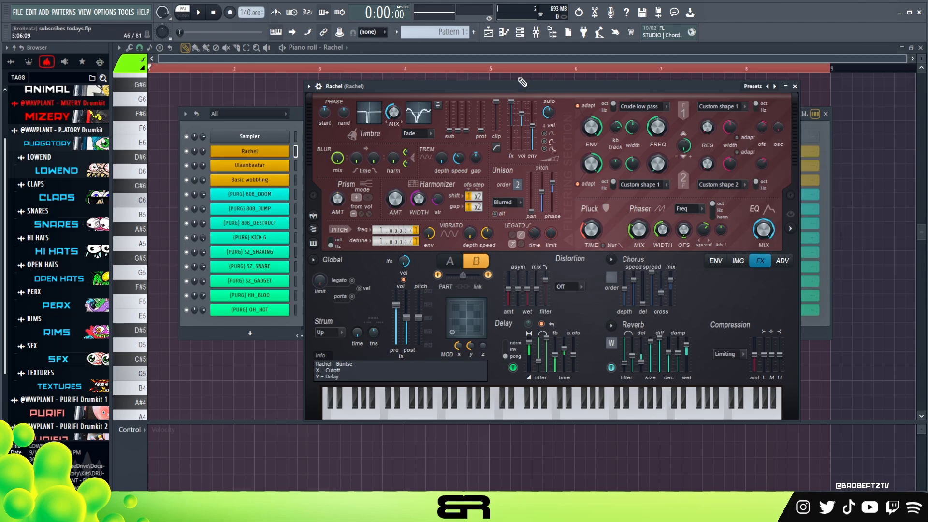
{"action": "mouse_move", "coordinate": [516, 86]}
{"action": "left_mouse_down"}
{"action": "mouse_move", "coordinate": [552, 118]}
{"action": "mouse_move", "coordinate": [524, 94]}
{"action": "mouse_move", "coordinate": [506, 93]}
{"action": "mouse_move", "coordinate": [515, 87]}
{"action": "left_mouse_up"}
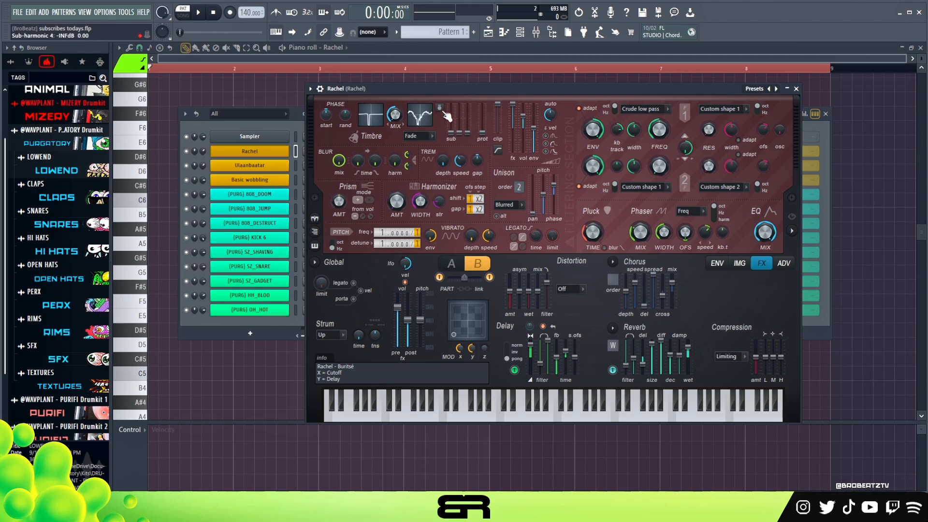
Step: Audition the Rachel sound, return to its piano roll and clear the time selection
{"action": "left_click", "coordinate": [291, 126]}
{"action": "left_click", "coordinate": [246, 151]}
{"action": "left_click", "coordinate": [246, 152]}
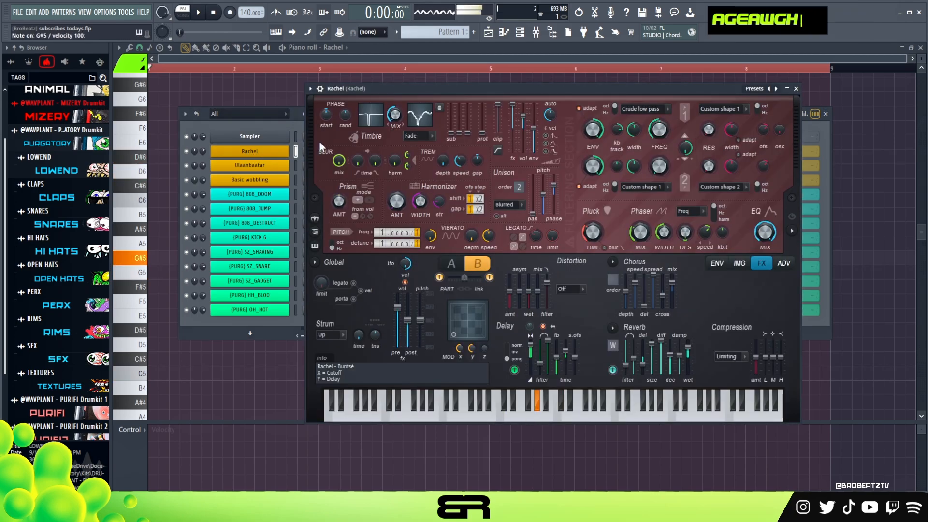
{"action": "right_click", "coordinate": [276, 151]}
{"action": "left_click", "coordinate": [275, 153]}
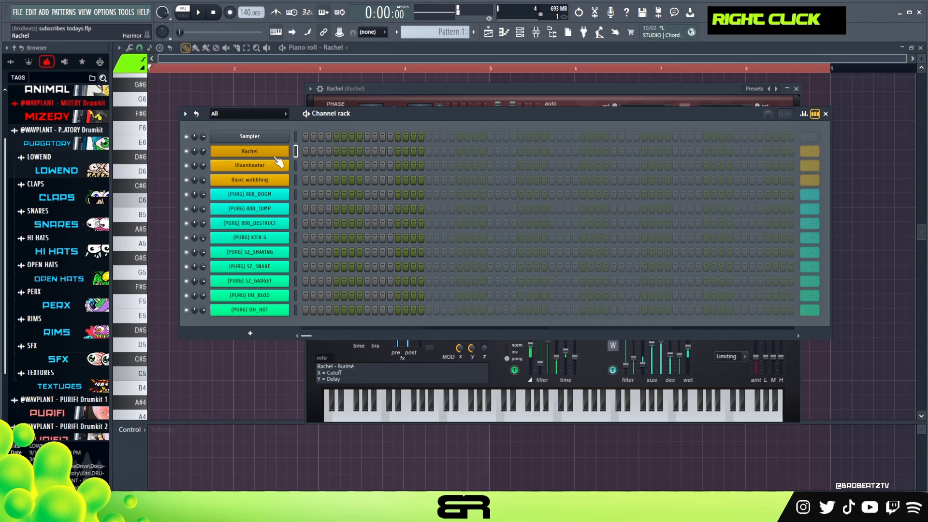
{"action": "left_click", "coordinate": [233, 70]}
{"action": "double_click", "coordinate": [234, 70]}
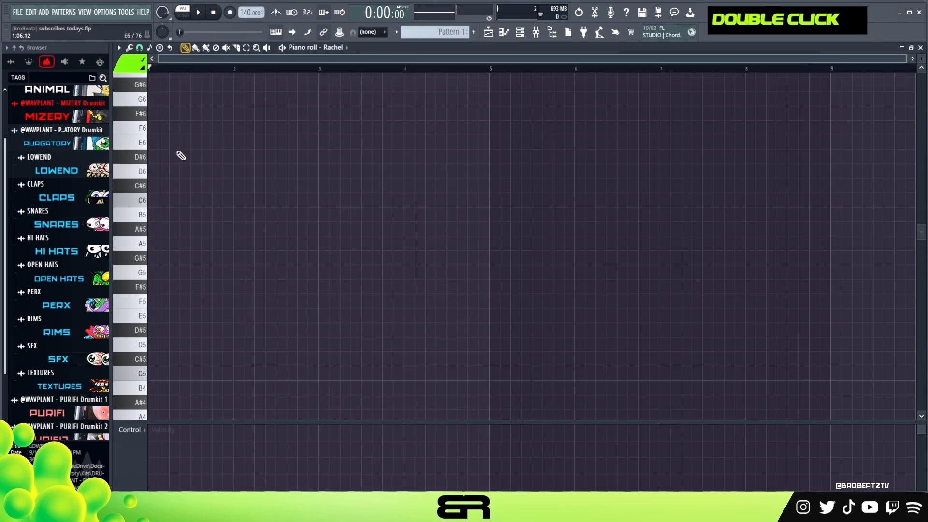
Step: Place a one-bar D5 note in bar 1 and duplicate it seven semitones up to A5
{"action": "scroll", "coordinate": [192, 212], "scroll_direction": "down", "scroll_amount": 3}
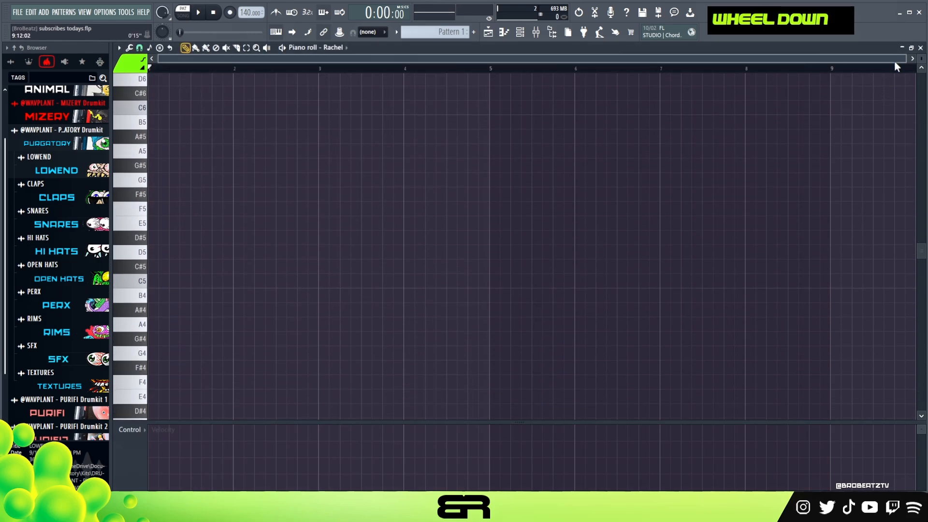
{"action": "scroll", "coordinate": [921, 59], "scroll_direction": "up", "scroll_amount": 2}
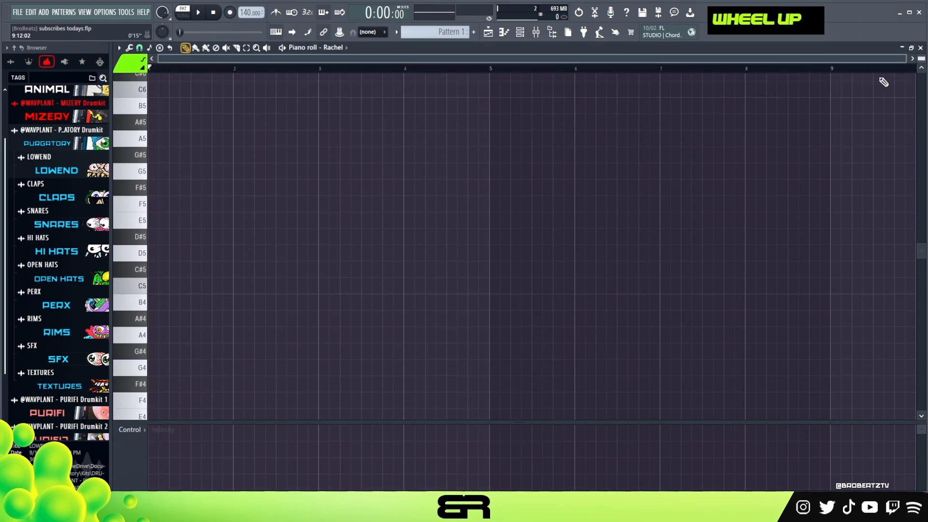
{"action": "left_click", "coordinate": [182, 260]}
{"action": "left_click_drag", "start_coordinate": [217, 232], "coordinate": [188, 265]}
{"action": "left_click", "coordinate": [185, 255], "text": "shift"}
{"action": "key", "text": "shift+Up"}
{"action": "key", "text": "shift+Up"}
{"action": "key", "text": "shift+Up"}
{"action": "key", "text": "shift+Up"}
{"action": "key", "text": "shift+Up"}
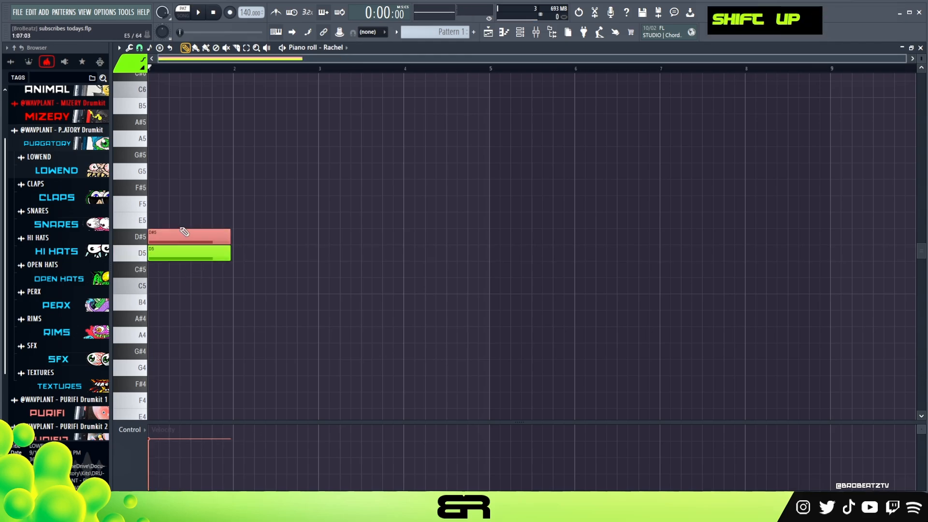
{"action": "key", "text": "shift+Up"}
{"action": "key", "text": "shift+Up"}
{"action": "scroll", "coordinate": [182, 234], "scroll_direction": "up", "scroll_amount": 3}
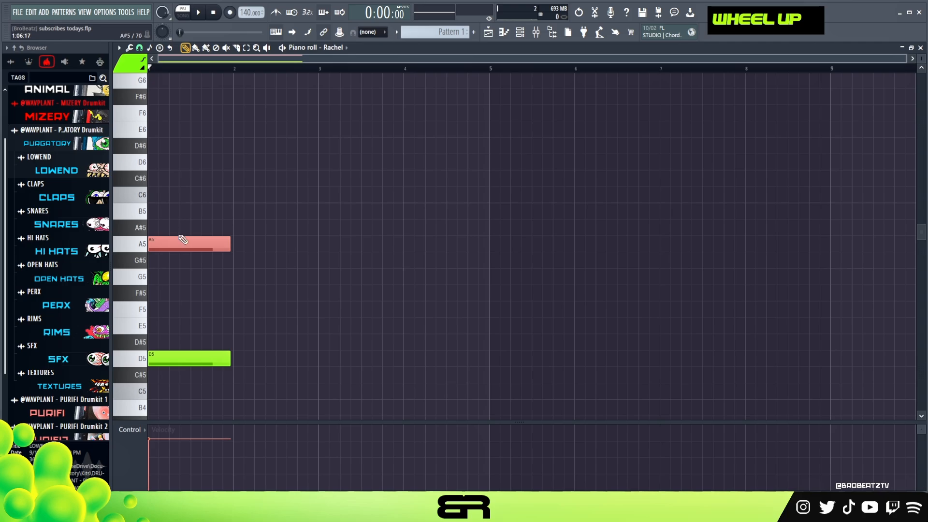
{"action": "left_click", "coordinate": [197, 315], "text": "ctrl"}
{"action": "left_click", "coordinate": [200, 364], "text": "shift"}
{"action": "left_click_drag", "start_coordinate": [201, 363], "coordinate": [169, 363]}
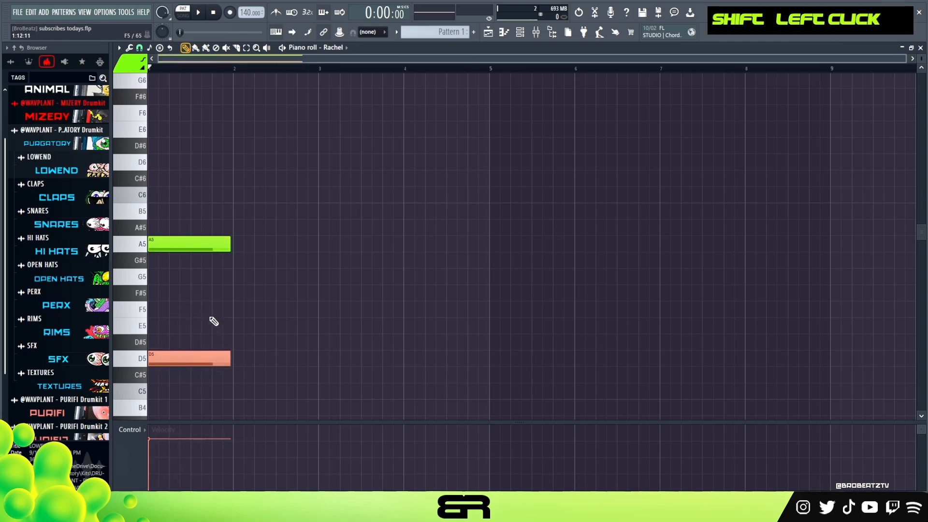
{"action": "key", "text": "ctrl+Up"}
{"action": "key", "text": "ctrl+Down"}
{"action": "right_click", "coordinate": [203, 357]}
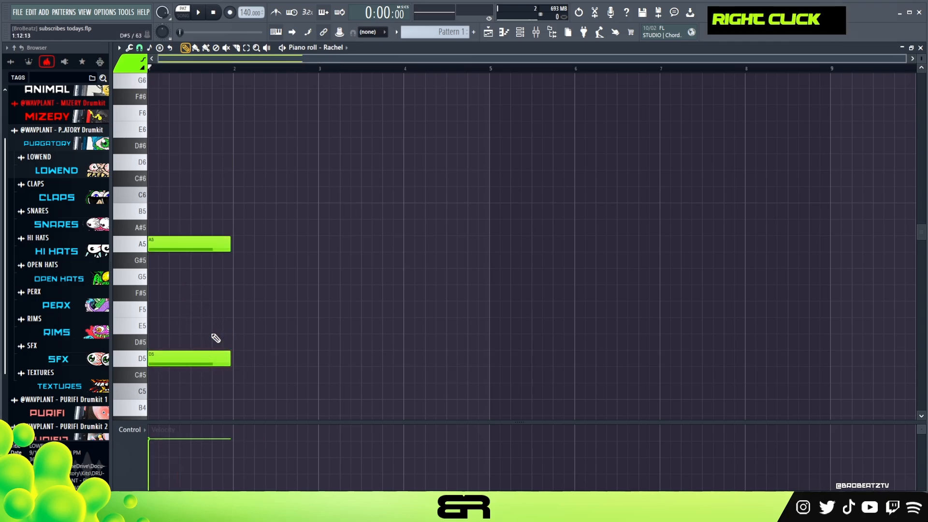
{"action": "left_click", "coordinate": [184, 327]}
{"action": "double_click", "coordinate": [195, 312]}
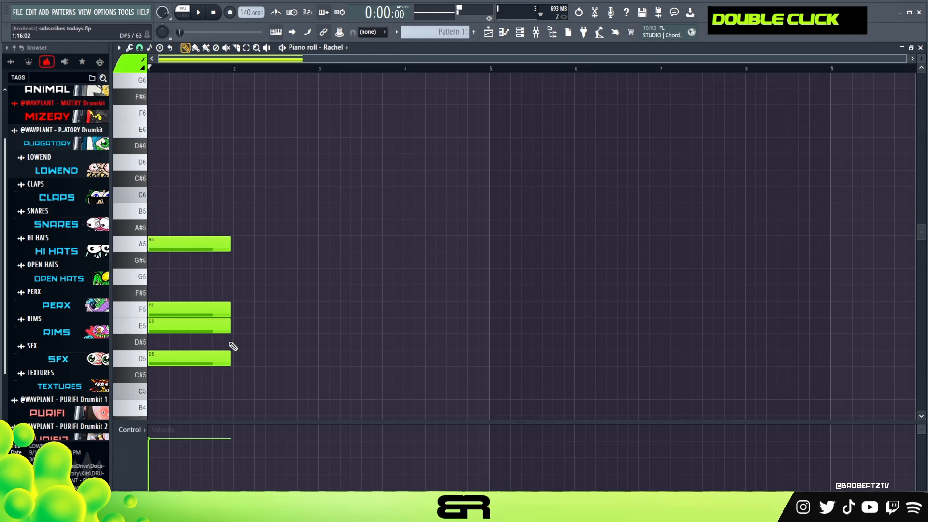
{"action": "right_click", "coordinate": [208, 309]}
{"action": "right_click", "coordinate": [208, 325]}
Step: Duplicate the A5 note seven semitones up to E6 to stack a second fifth in bar 1
{"action": "left_click", "coordinate": [175, 242], "text": "ctrl"}
{"action": "left_click", "coordinate": [161, 237], "text": "shift"}
{"action": "key", "text": "shift+Up"}
{"action": "key", "text": "shift+Up"}
{"action": "key", "text": "shift+Up"}
{"action": "key", "text": "shift+Up"}
{"action": "key", "text": "shift+Up"}
{"action": "key", "text": "shift+Up"}
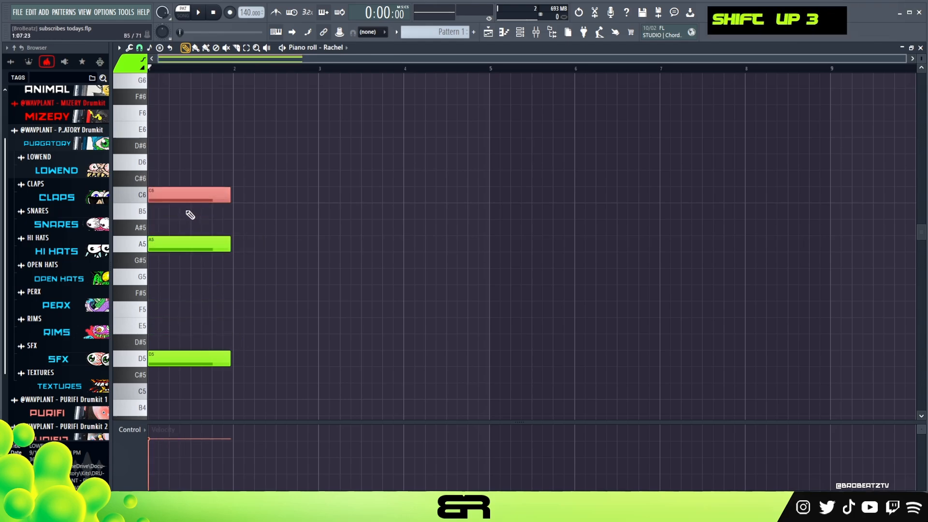
{"action": "key", "text": "shift+Down"}
{"action": "key", "text": "shift+Up"}
{"action": "key", "text": "shift+Up"}
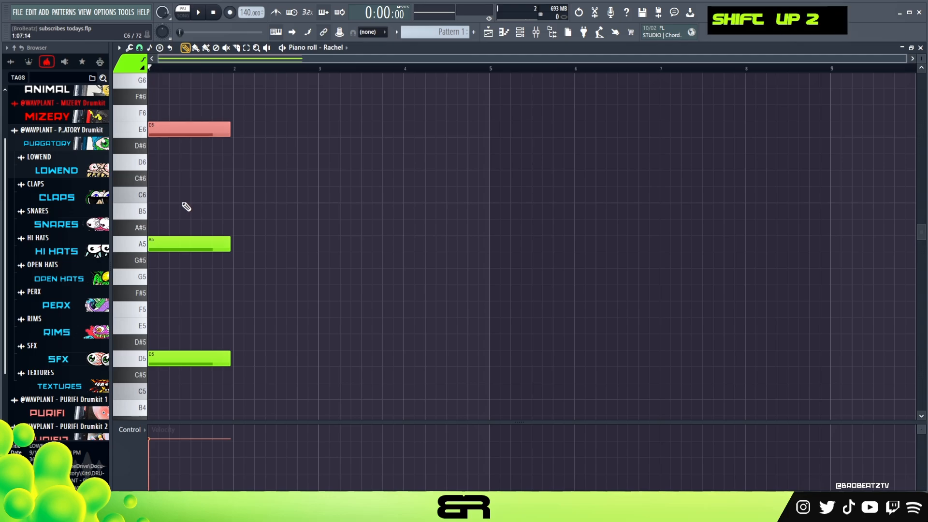
{"action": "mouse_move", "coordinate": [213, 105]}
{"action": "left_mouse_down"}
{"action": "mouse_move", "coordinate": [165, 236]}
{"action": "mouse_move", "coordinate": [154, 362]}
{"action": "mouse_move", "coordinate": [261, 296]}
{"action": "left_mouse_up"}
{"action": "right_click", "coordinate": [264, 293]}
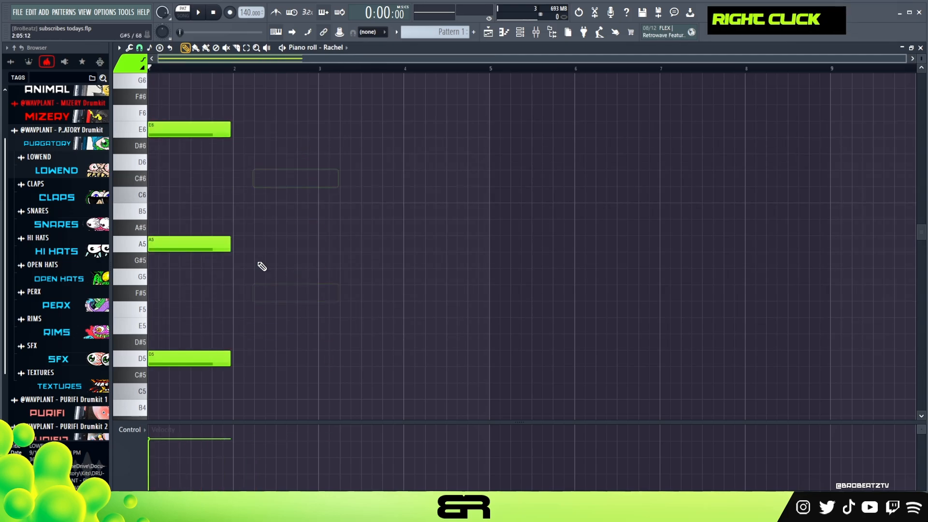
Step: Shorten E6 to the second half of bar 1 and add half-bar F6 and E6 notes in bar 2
{"action": "scroll", "coordinate": [265, 264], "scroll_direction": "up", "scroll_amount": 1}
{"action": "key", "text": "ctrl"}
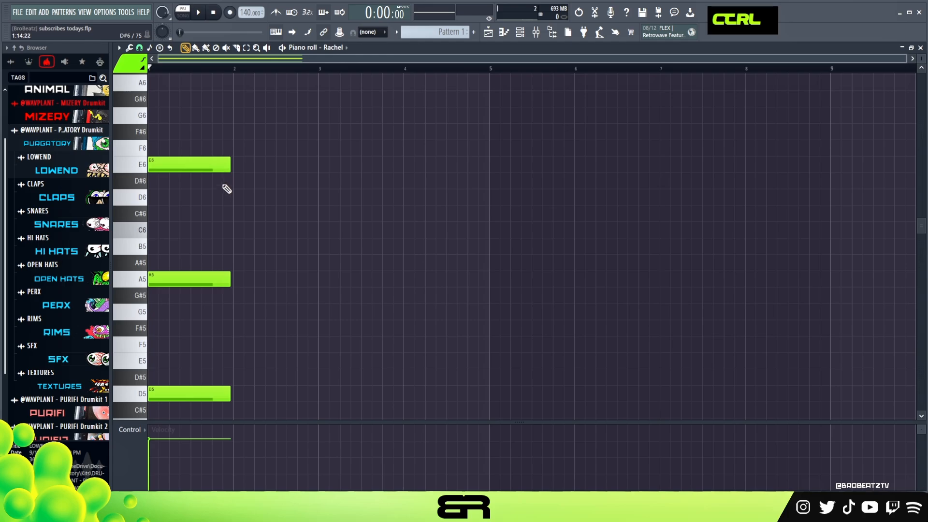
{"action": "key", "text": "space"}
{"action": "key", "text": "space"}
{"action": "left_click_drag", "start_coordinate": [182, 165], "coordinate": [233, 165]}
{"action": "left_click", "coordinate": [242, 148]}
{"action": "left_click", "coordinate": [282, 164]}
Step: Copy the D5 and A5 notes into bar 2 and quick-quantize all notes
{"action": "key", "text": "ctrl"}
{"action": "mouse_move", "coordinate": [244, 257]}
{"action": "left_mouse_down", "text": "ctrl"}
{"action": "mouse_move", "coordinate": [160, 390]}
{"action": "mouse_move", "coordinate": [257, 397]}
{"action": "mouse_move", "coordinate": [245, 388]}
{"action": "left_mouse_up", "text": "ctrl"}
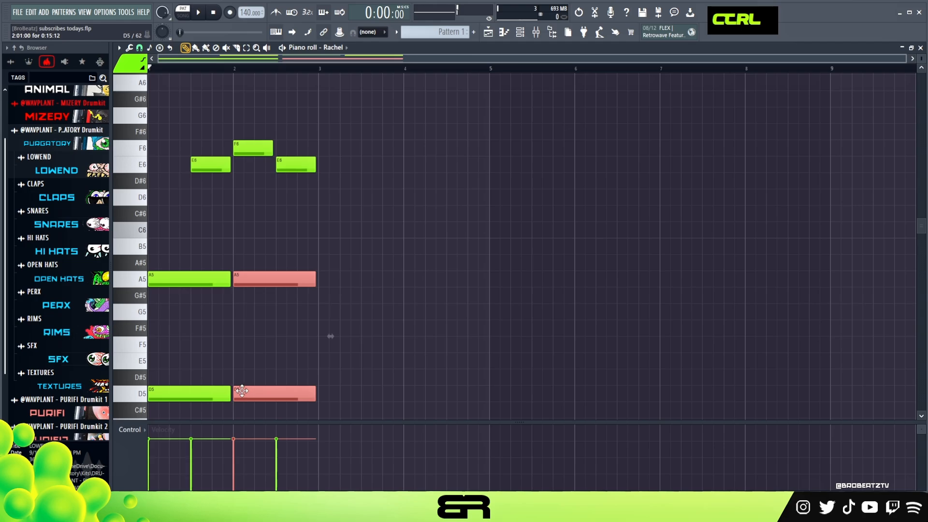
{"action": "key", "text": "ctrl+a"}
{"action": "key", "text": "ctrl+q"}
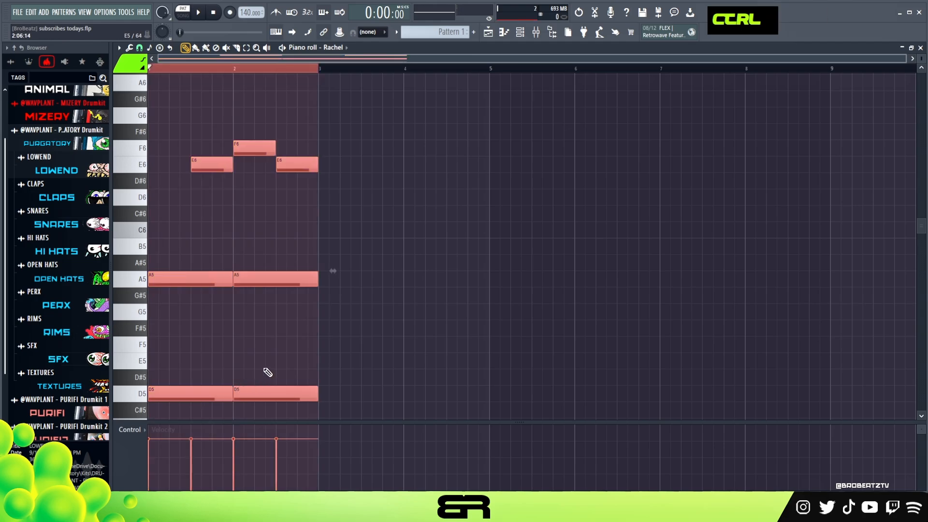
Step: Duplicate the two-bar phrase three times to fill eight bars, and clear the selection
{"action": "key", "text": "ctrl+b"}
{"action": "key", "text": "ctrl+b"}
{"action": "key", "text": "ctrl+b"}
{"action": "right_click", "coordinate": [283, 68]}
{"action": "double_click", "coordinate": [276, 68]}
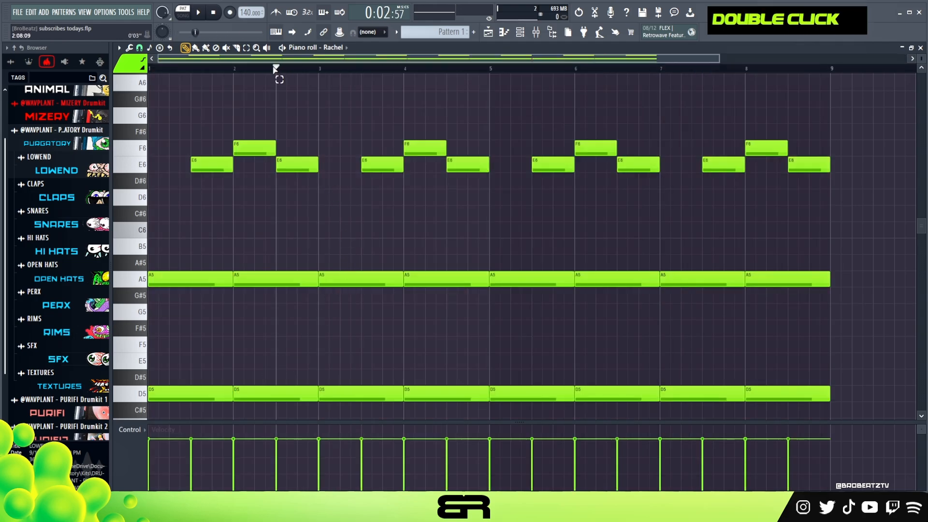
Step: Play the eight-bar Rachel melody to review it, and stop playback
{"action": "scroll", "coordinate": [284, 172], "scroll_direction": "down", "scroll_amount": 4}
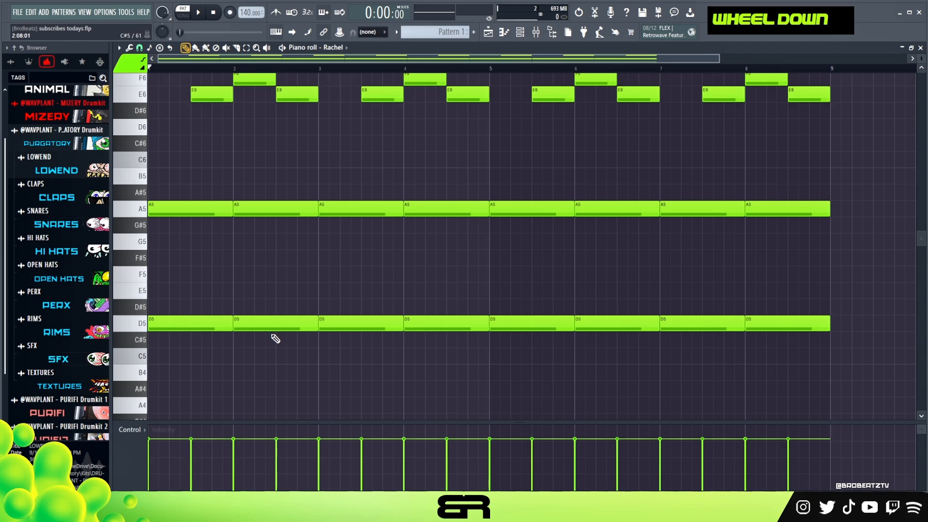
{"action": "key", "text": "space"}
{"action": "scroll", "coordinate": [309, 387], "scroll_direction": "up", "scroll_amount": 4}
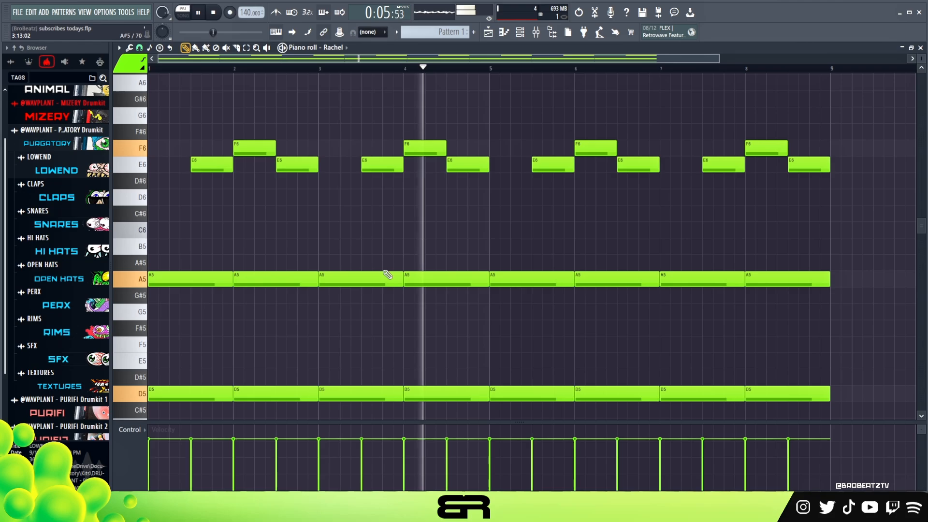
{"action": "key", "text": "space"}
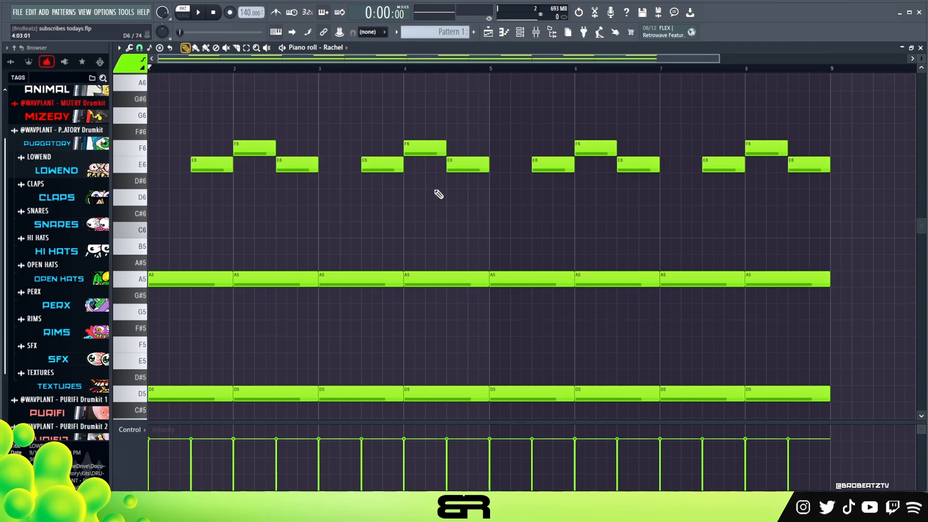
{"action": "left_click_drag", "start_coordinate": [408, 126], "coordinate": [398, 192]}
{"action": "right_click", "coordinate": [422, 187]}
Step: Open the Harmor instrument of the Ulaanbaatar channel from the channel rack
{"action": "left_click", "coordinate": [520, 32]}
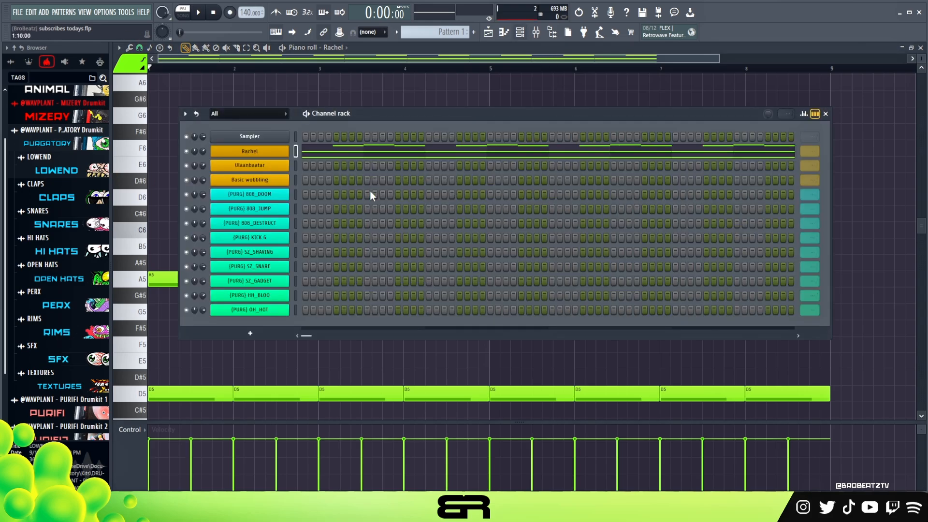
{"action": "left_click", "coordinate": [248, 168]}
{"action": "left_click_drag", "start_coordinate": [390, 127], "coordinate": [427, 121]}
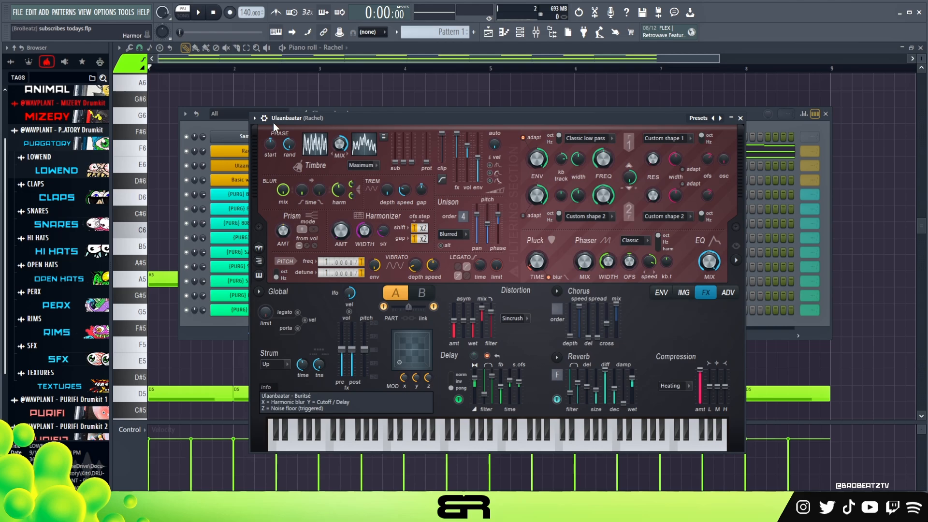
{"action": "left_click_drag", "start_coordinate": [352, 117], "coordinate": [390, 109]}
Step: Audition the Ulaanbaatar sound by playing two alternating notes
{"action": "key", "text": "g"}
{"action": "key", "text": "e"}
{"action": "key", "text": "g"}
{"action": "key", "text": "e"}
{"action": "key", "text": "g"}
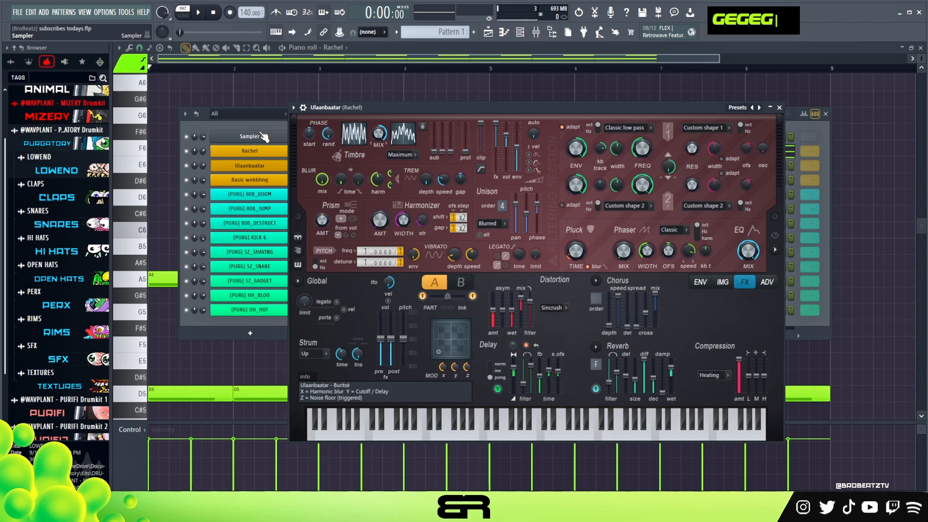
Step: Copy the Rachel notes into the Ulaanbaatar channel and open the Ulaanbaatar piano roll
{"action": "left_click", "coordinate": [239, 124]}
{"action": "right_click", "coordinate": [261, 152]}
{"action": "left_click", "coordinate": [392, 162]}
{"action": "right_click", "coordinate": [261, 165]}
{"action": "left_click", "coordinate": [423, 174]}
{"action": "double_click", "coordinate": [370, 169]}
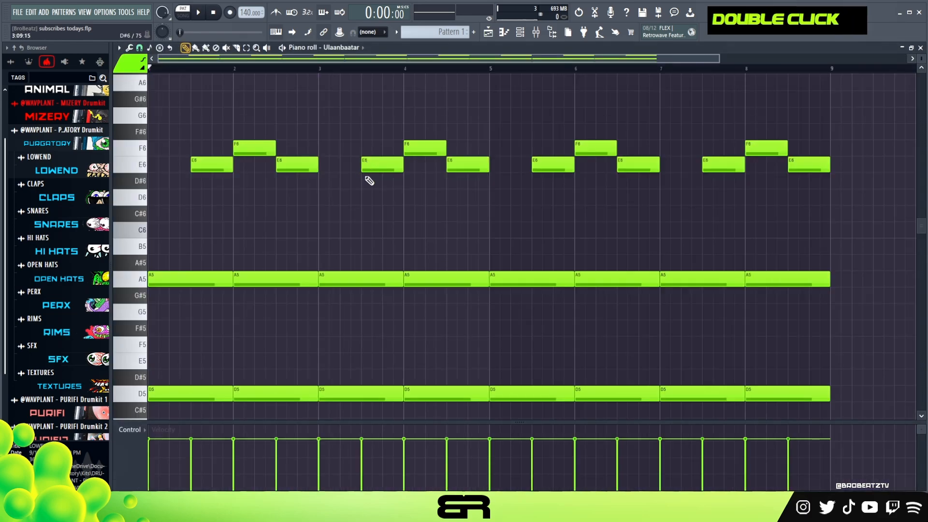
Step: Play the pattern with the Ulaanbaatar layer added, and stop playback
{"action": "key", "text": "space"}
{"action": "scroll", "coordinate": [434, 125], "scroll_direction": "down", "scroll_amount": 1}
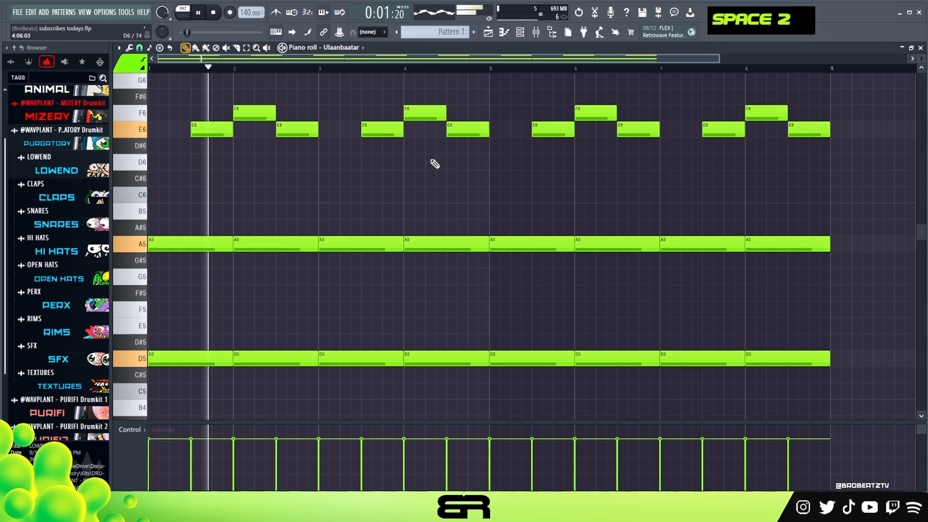
{"action": "scroll", "coordinate": [431, 162], "scroll_direction": "up", "scroll_amount": 2}
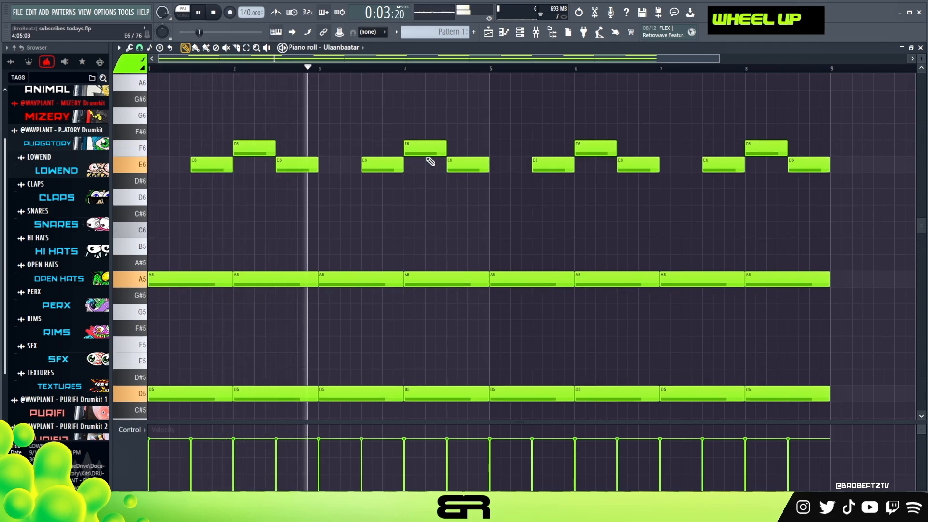
{"action": "key", "text": "ctrl+space"}
Step: Slightly lower the velocity of all Ulaanbaatar notes while checking the balance in playback, and clear the note and time selections
{"action": "key", "text": "ctrl+a"}
{"action": "scroll", "coordinate": [448, 176], "scroll_direction": "down", "scroll_amount": 6, "text": "alt"}
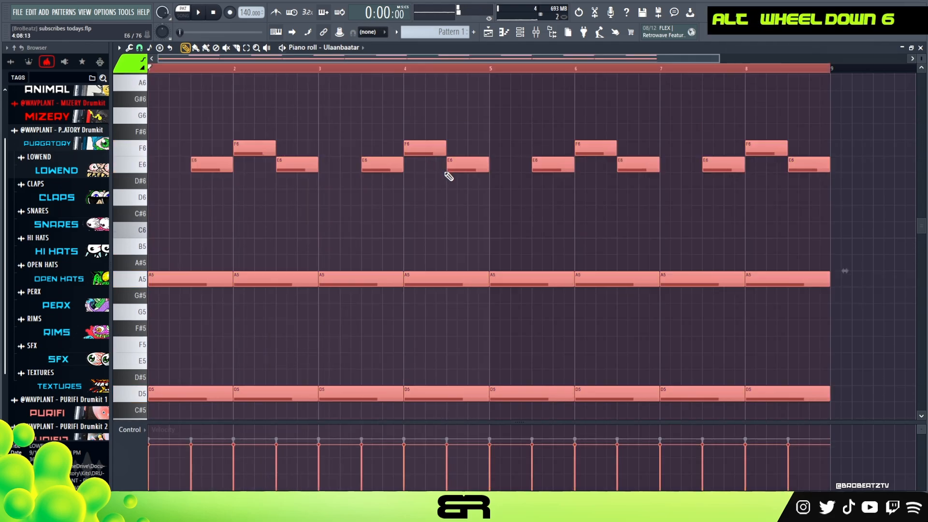
{"action": "key", "text": "space"}
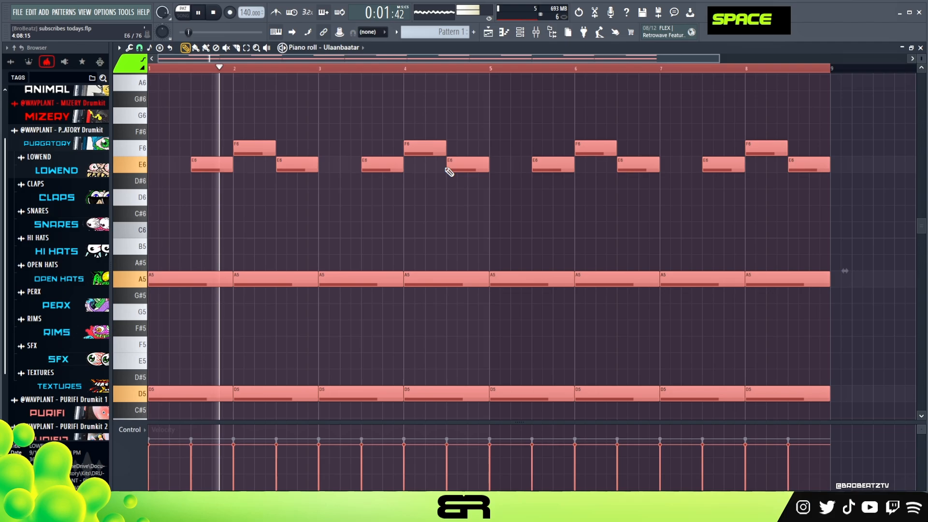
{"action": "scroll", "coordinate": [448, 173], "scroll_direction": "down", "scroll_amount": 2, "text": "alt"}
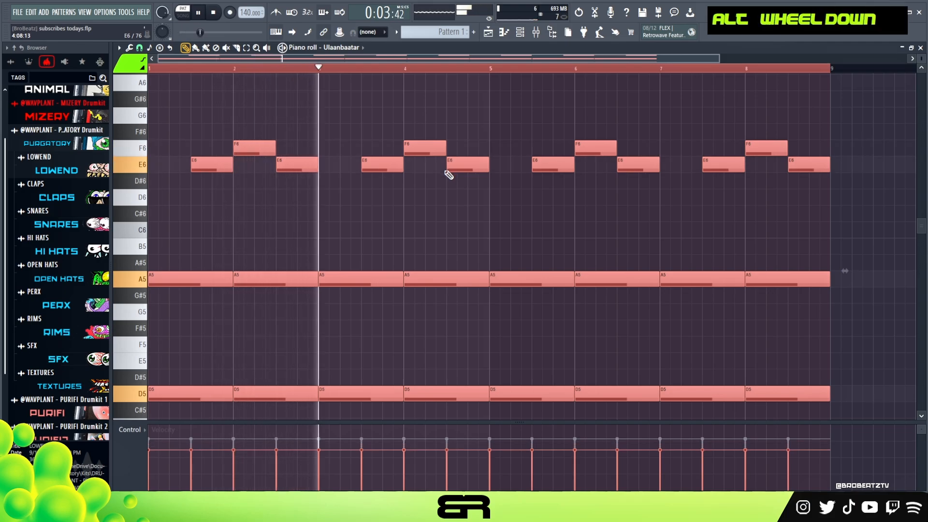
{"action": "scroll", "coordinate": [445, 172], "scroll_direction": "up", "scroll_amount": 3, "text": "alt"}
{"action": "right_click", "coordinate": [450, 201]}
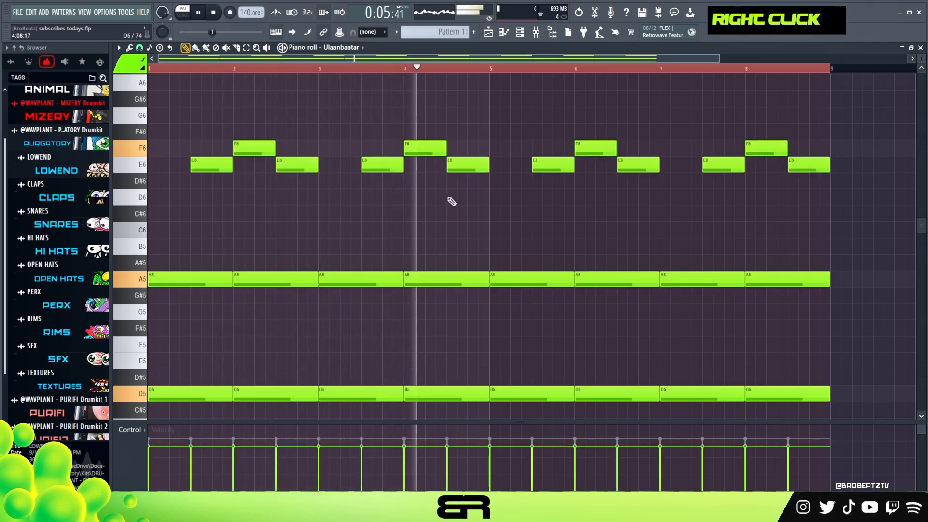
{"action": "double_click", "coordinate": [458, 69]}
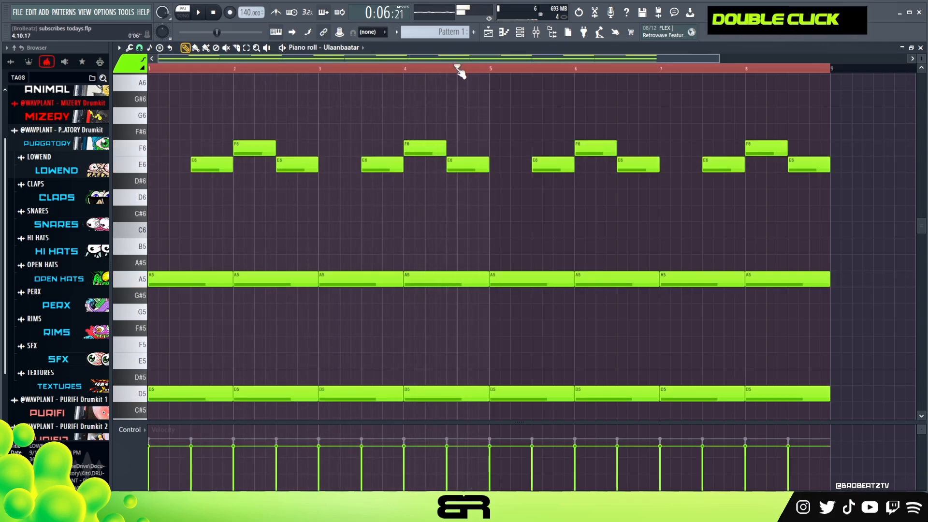
{"action": "left_click_drag", "start_coordinate": [457, 68], "coordinate": [162, 82]}
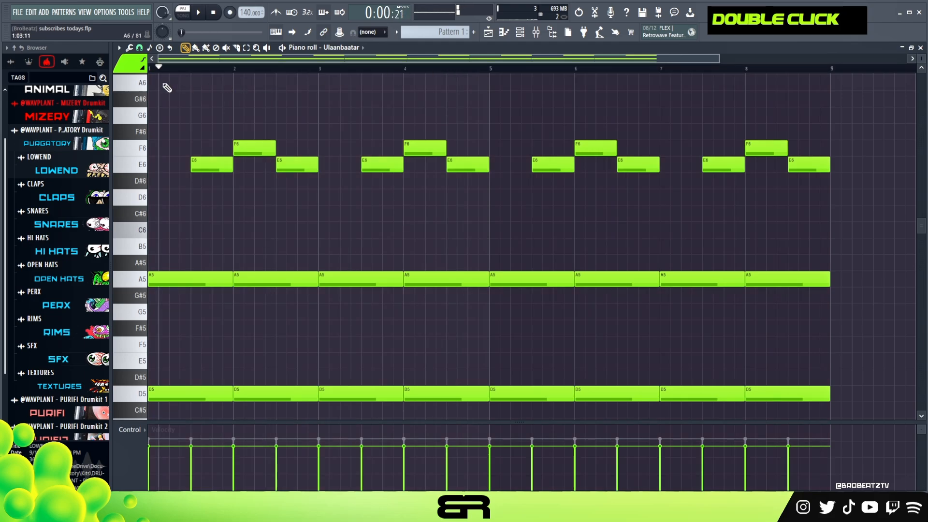
Step: Open the Harmor instruments of the Ulaanbaatar and Basic wobbling channels in turn and audition their sounds with a few notes
{"action": "left_click", "coordinate": [520, 31]}
{"action": "left_click", "coordinate": [249, 165]}
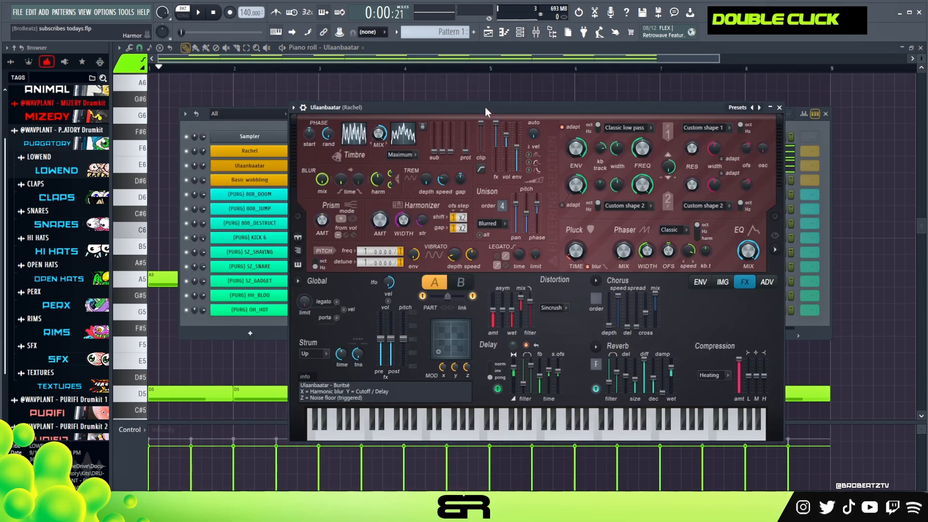
{"action": "left_click_drag", "start_coordinate": [486, 106], "coordinate": [454, 112]}
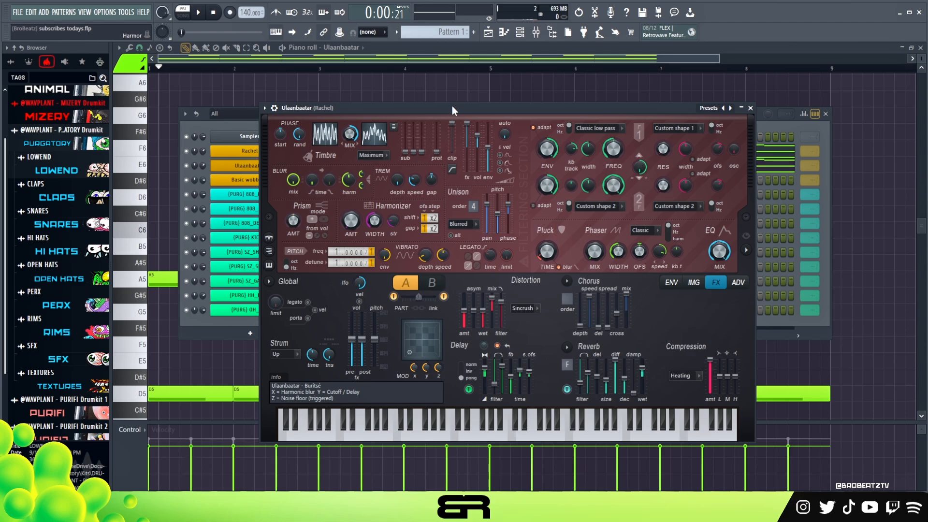
{"action": "key", "text": "h"}
{"action": "key", "text": "d"}
{"action": "key", "text": "r"}
{"action": "left_click_drag", "start_coordinate": [366, 110], "coordinate": [418, 96]}
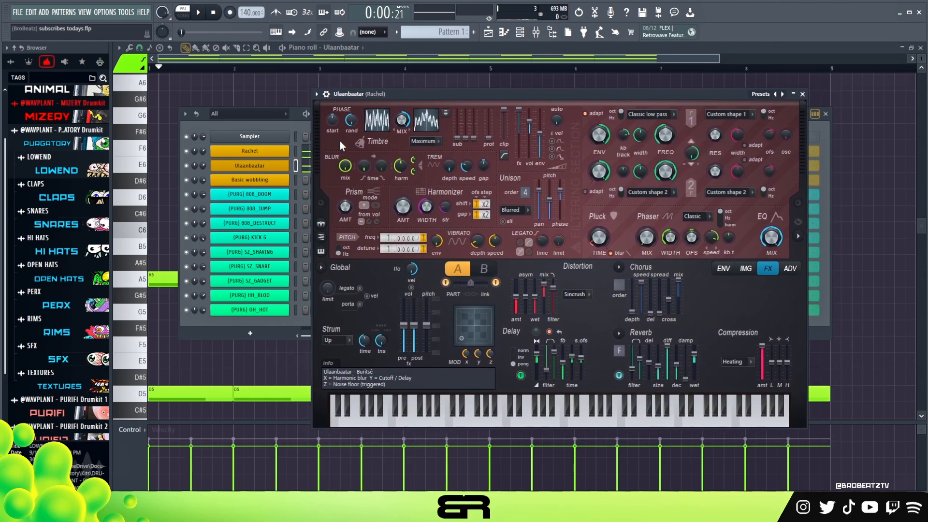
{"action": "left_click", "coordinate": [285, 182]}
{"action": "left_click_drag", "start_coordinate": [529, 109], "coordinate": [576, 100]}
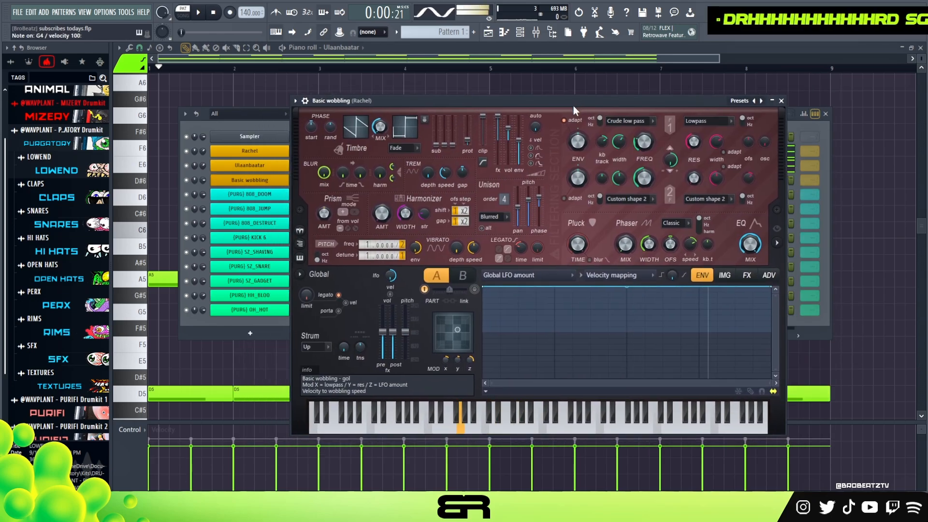
Step: Open the Basic wobbling piano roll and draw a D5 note about two bars long at the start of bar 1
{"action": "left_click", "coordinate": [228, 124]}
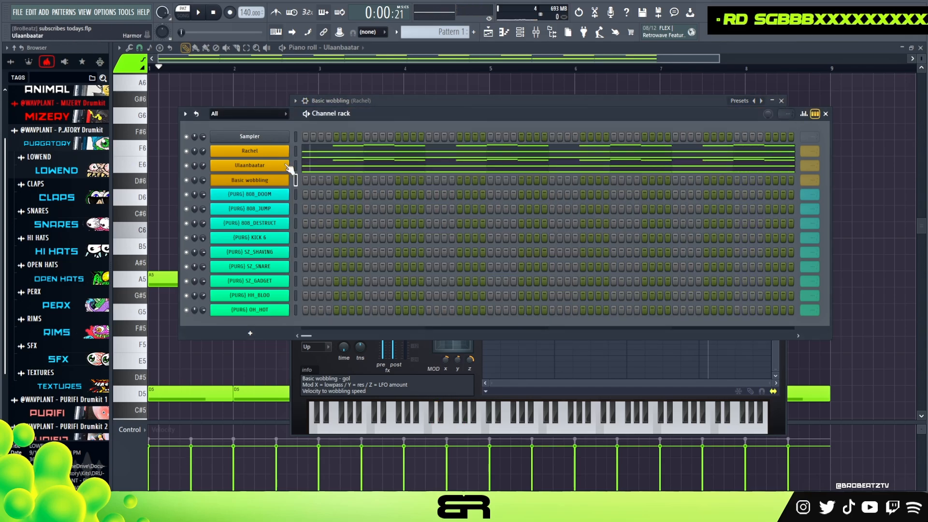
{"action": "right_click", "coordinate": [282, 183]}
{"action": "left_click", "coordinate": [320, 179]}
{"action": "scroll", "coordinate": [291, 232], "scroll_direction": "down", "scroll_amount": 3}
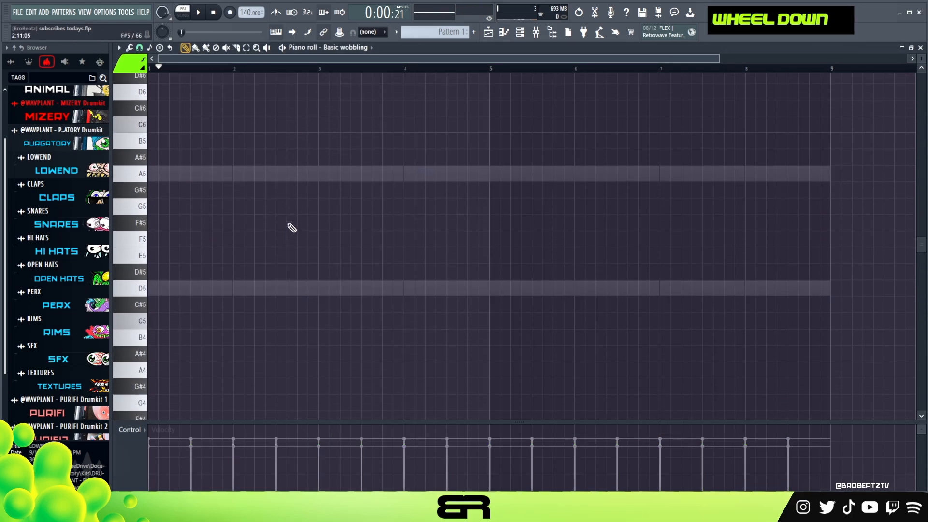
{"action": "key", "text": "space"}
{"action": "key", "text": "space"}
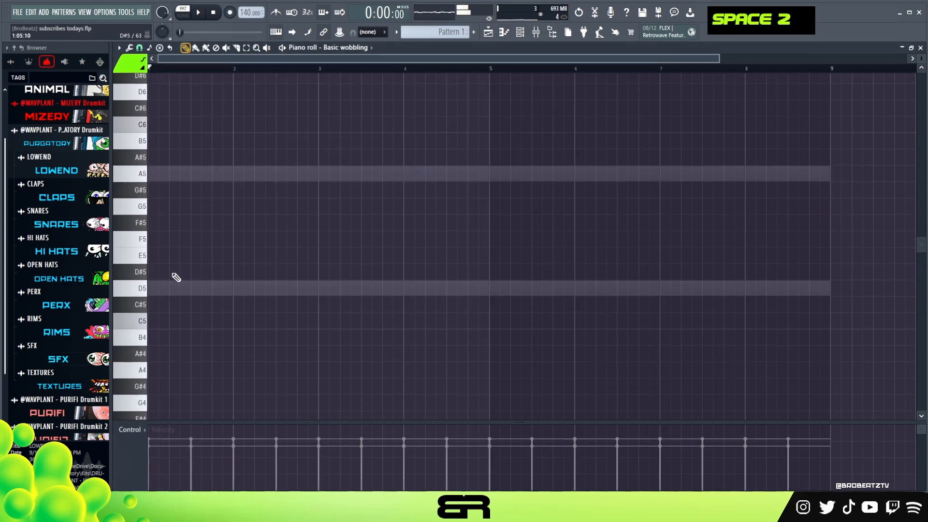
{"action": "left_click", "coordinate": [164, 292]}
{"action": "key", "text": "space"}
{"action": "key", "text": "space"}
{"action": "key", "text": "space"}
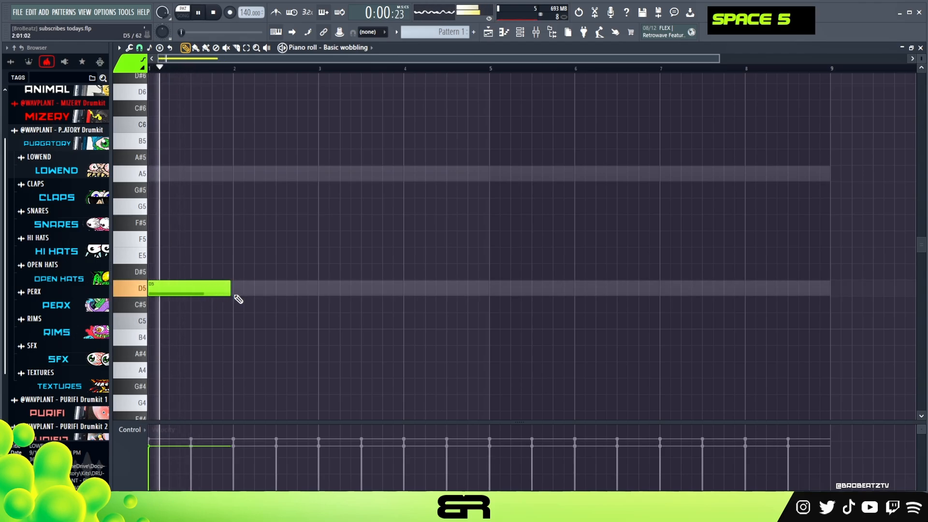
{"action": "key", "text": "space"}
{"action": "left_click_drag", "start_coordinate": [231, 293], "coordinate": [298, 298]}
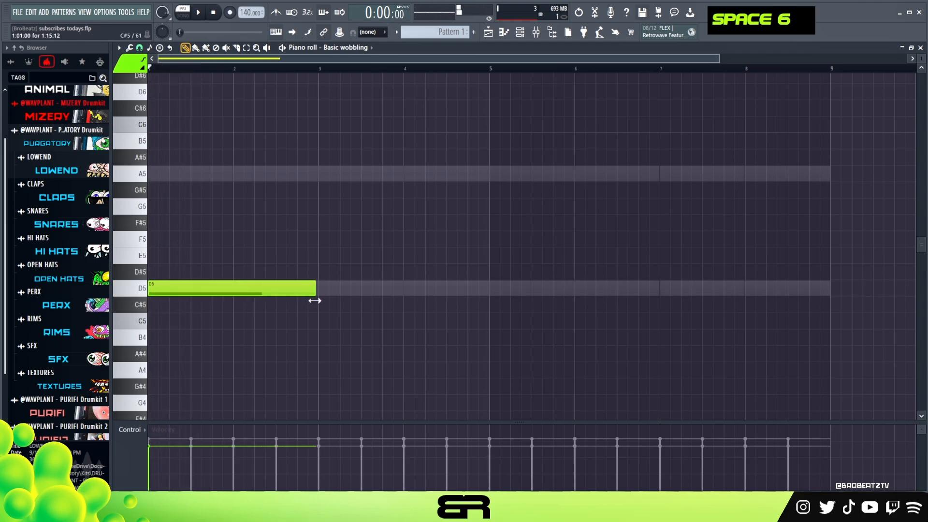
Step: Duplicate the D5 note to bar 3 and shorten the copy to about one and a half bars
{"action": "left_click", "coordinate": [190, 292], "text": "ctrl"}
{"action": "left_click_drag", "start_coordinate": [190, 292], "coordinate": [358, 302]}
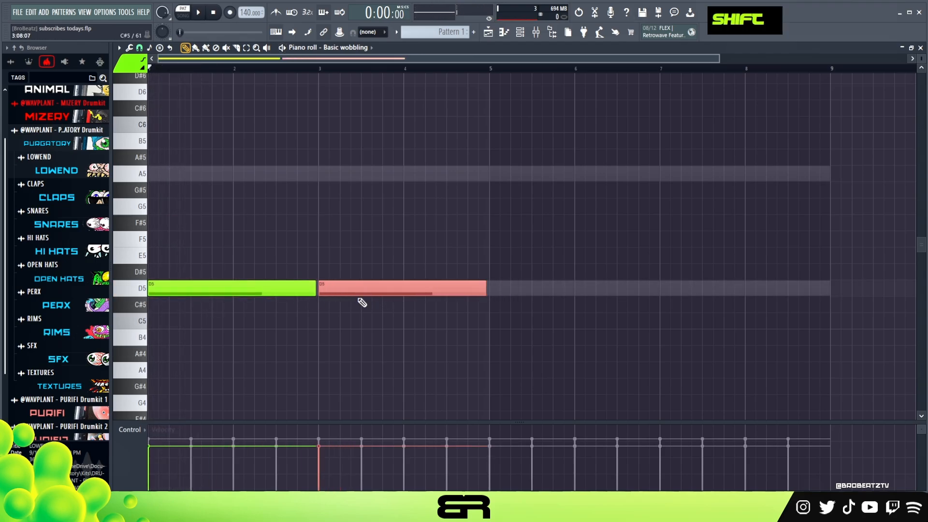
{"action": "right_click", "coordinate": [358, 302]}
{"action": "left_click_drag", "start_coordinate": [483, 291], "coordinate": [445, 294]}
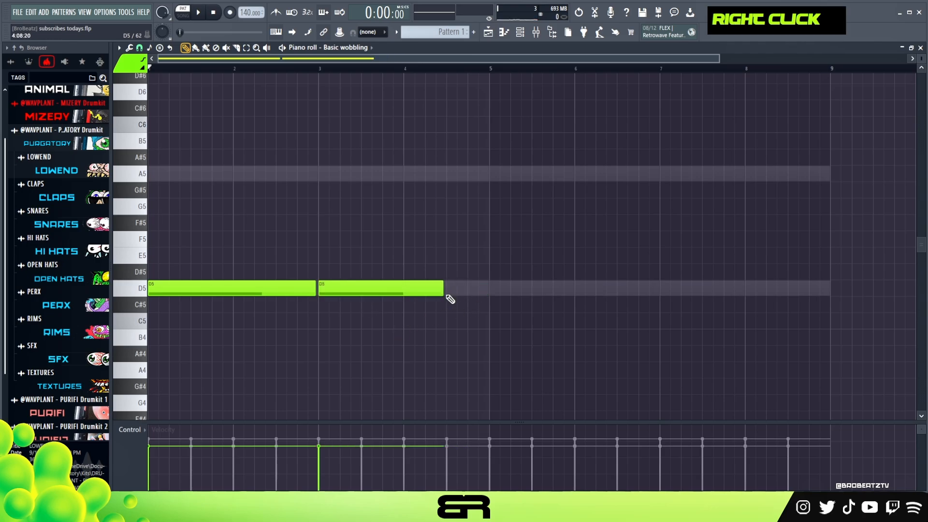
Step: Add a half-bar E5 note in the second half of bar 4, and duplicate the four-bar phrase into bars 5 to 8
{"action": "left_click", "coordinate": [447, 256]}
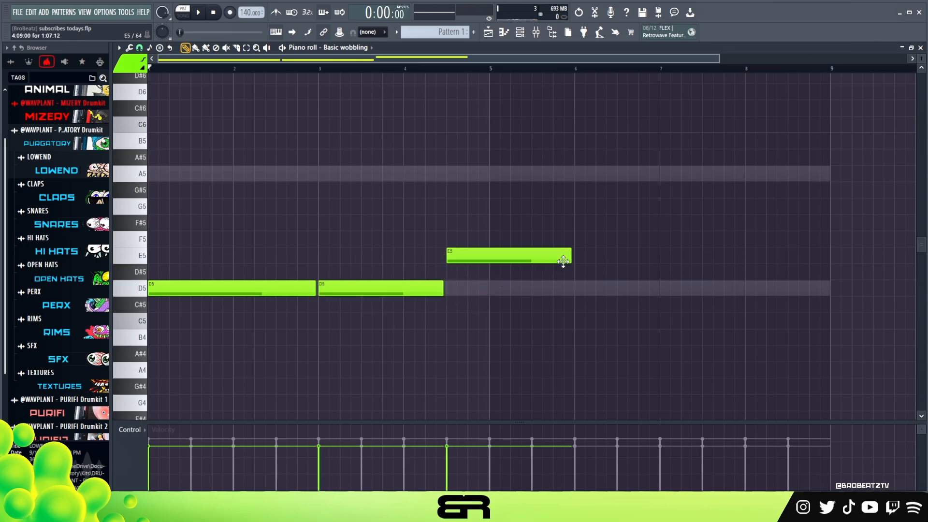
{"action": "left_click_drag", "start_coordinate": [569, 262], "coordinate": [509, 288]}
{"action": "right_click", "coordinate": [556, 254]}
Step: Replace the E5 note at the end of bar 8 with a half-bar A4 note
{"action": "left_click", "coordinate": [790, 175]}
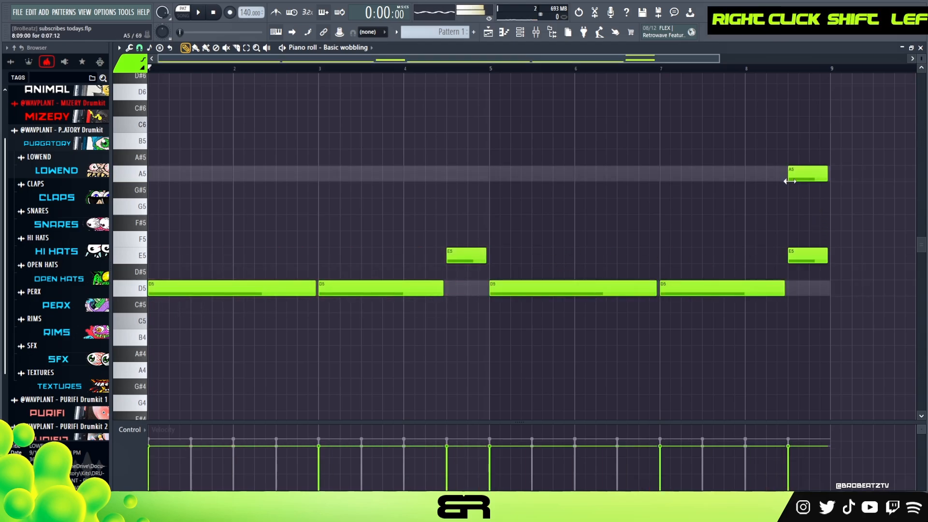
{"action": "right_click", "coordinate": [805, 255]}
{"action": "left_click_drag", "start_coordinate": [805, 157], "coordinate": [827, 212], "text": "ctrl"}
{"action": "key", "text": "ctrl+Down"}
{"action": "right_click", "coordinate": [830, 216]}
Step: Lower the two long D5 notes in bars 5 to 8 to A#4, and clear the selection
{"action": "left_click_drag", "start_coordinate": [783, 270], "coordinate": [512, 294], "text": "ctrl"}
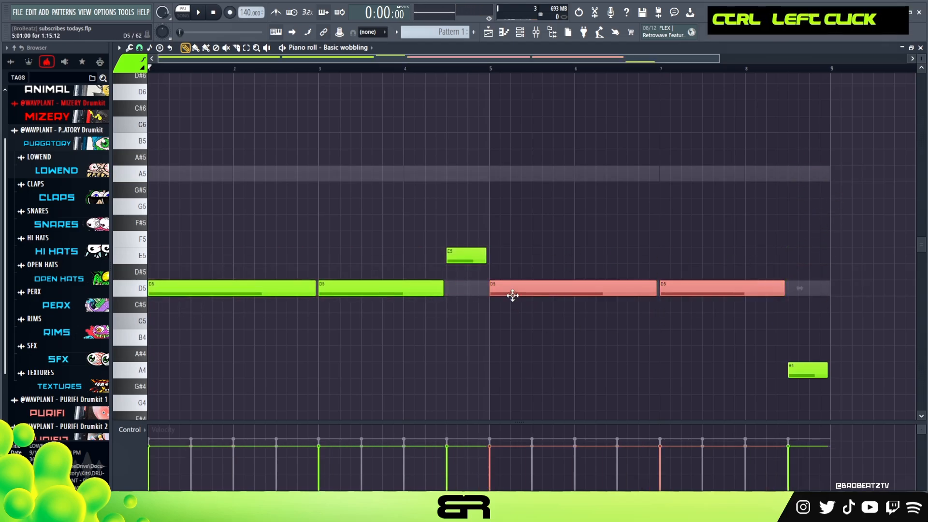
{"action": "key", "text": "shift+Down"}
{"action": "key", "text": "shift+Down"}
{"action": "key", "text": "shift+Down"}
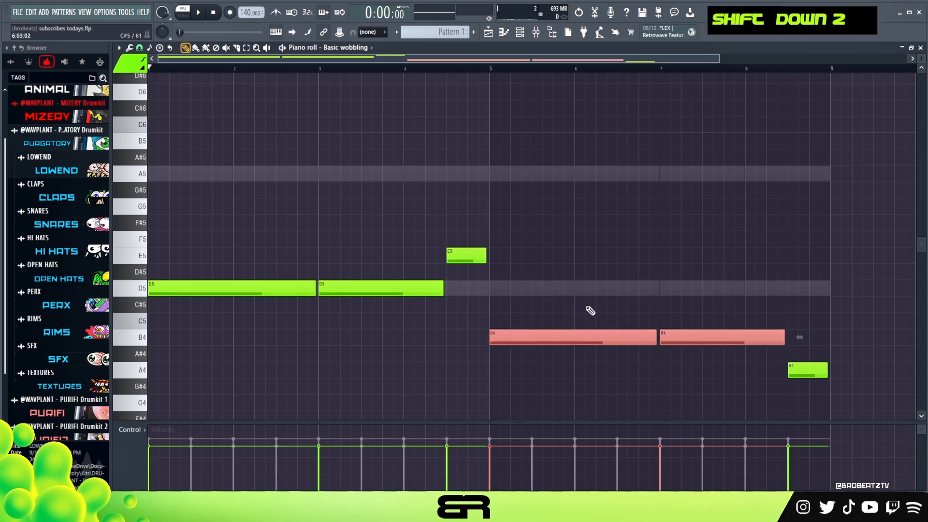
{"action": "key", "text": "shift+Down"}
{"action": "key", "text": "shift+Up"}
{"action": "key", "text": "shift+Down"}
{"action": "right_click", "coordinate": [612, 287]}
Step: Transpose all Basic wobbling notes down one octave and play them briefly
{"action": "left_click_drag", "start_coordinate": [370, 294], "coordinate": [792, 340], "text": "alt"}
{"action": "key", "text": "ctrl+a"}
{"action": "key", "text": "ctrl+Down"}
{"action": "key", "text": "space"}
{"action": "key", "text": "space"}
Step: Try all Basic wobbling notes another octave lower in playback, and raise them back one octave
{"action": "key", "text": "ctrl+Down"}
{"action": "key", "text": "space"}
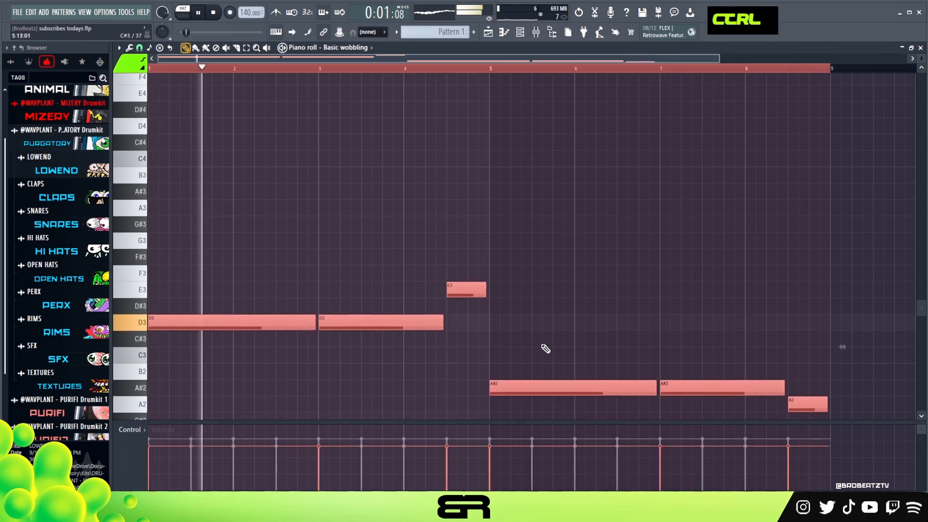
{"action": "left_click_drag", "start_coordinate": [541, 345], "coordinate": [826, 412], "text": "ctrl"}
{"action": "key", "text": "ctrl+z"}
{"action": "key", "text": "space"}
{"action": "key", "text": "ctrl+Up"}
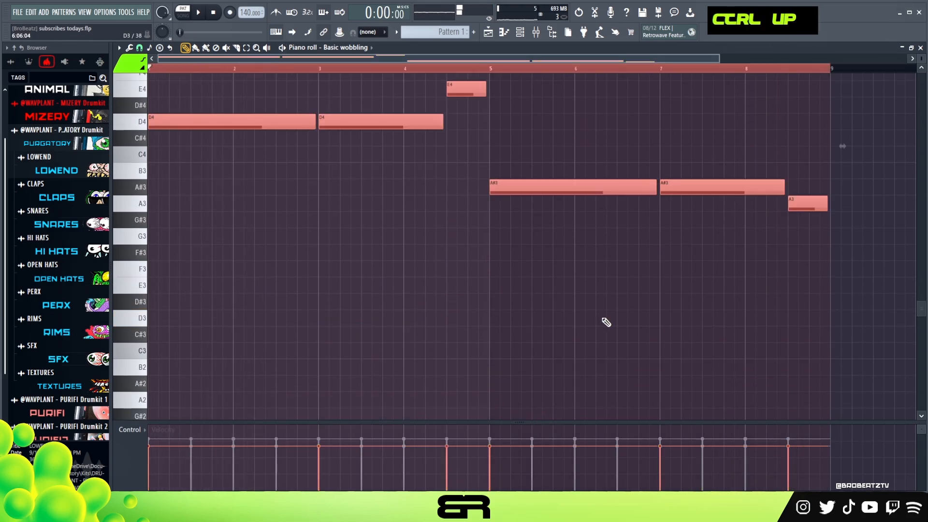
Step: Clear the note and time selections, play the eight-bar Basic wobbling part with the other layers, and stop playback
{"action": "scroll", "coordinate": [435, 314], "scroll_direction": "up", "scroll_amount": 3}
{"action": "right_click", "coordinate": [480, 260]}
{"action": "left_click", "coordinate": [393, 68]}
{"action": "double_click", "coordinate": [393, 68]}
{"action": "scroll", "coordinate": [394, 68], "scroll_direction": "down", "scroll_amount": 2}
{"action": "scroll", "coordinate": [367, 121], "scroll_direction": "up", "scroll_amount": 1}
{"action": "scroll", "coordinate": [819, 97], "scroll_direction": "up", "scroll_amount": 2}
{"action": "left_click_drag", "start_coordinate": [907, 58], "coordinate": [699, 72]}
{"action": "key", "text": "space"}
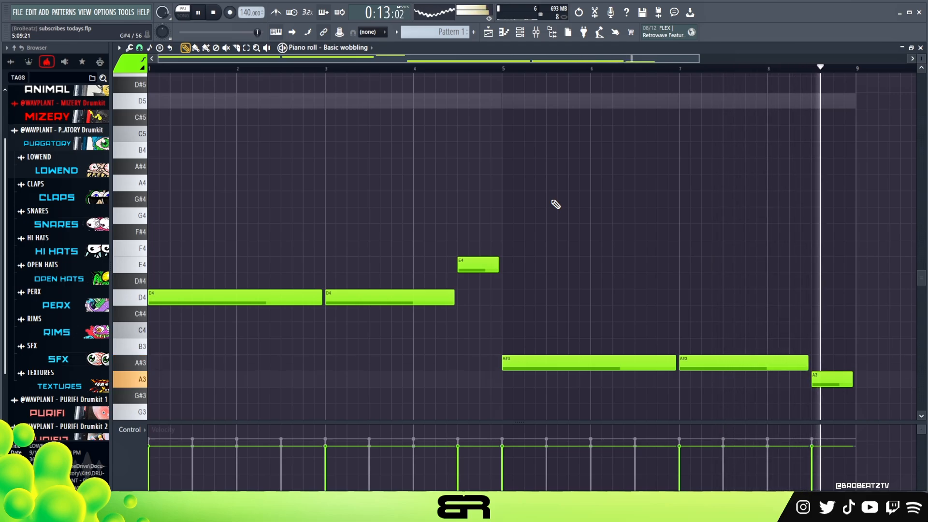
{"action": "key", "text": "space"}
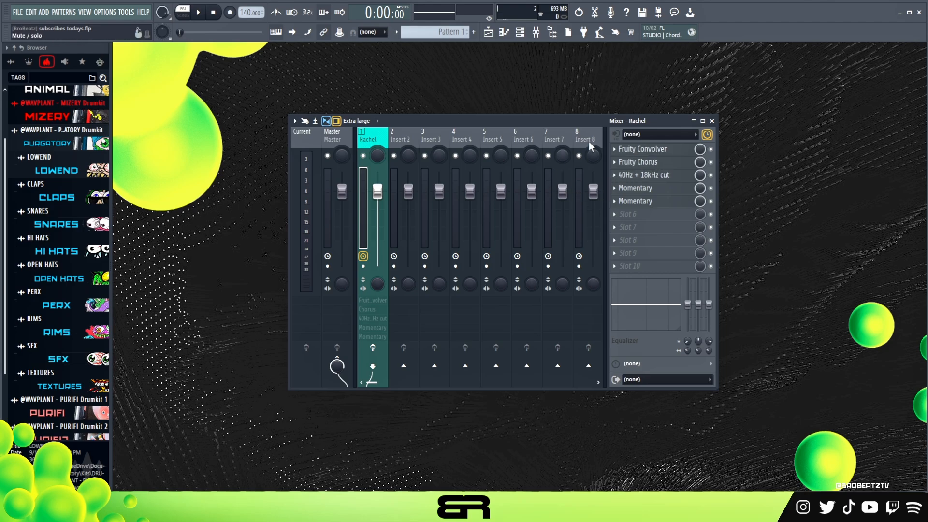
Step: Open the Fruity Convolver effect on the Rachel mixer track to examine its settings
{"action": "left_click_drag", "start_coordinate": [590, 121], "coordinate": [573, 118]}
{"action": "left_click", "coordinate": [628, 146]}
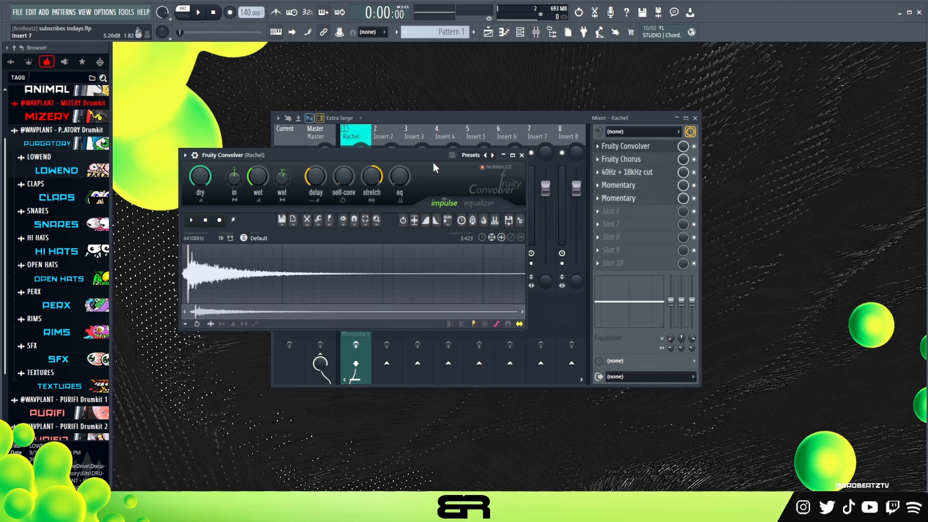
{"action": "left_click_drag", "start_coordinate": [410, 156], "coordinate": [498, 129]}
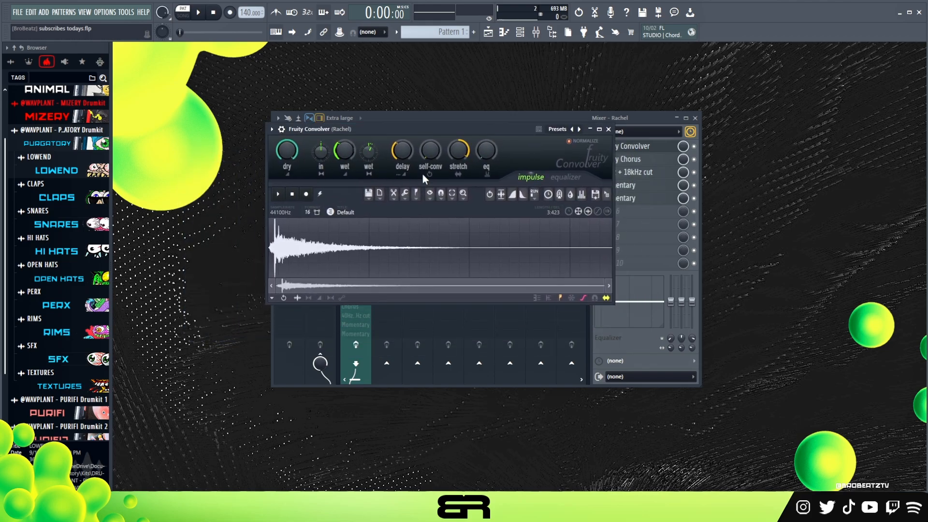
Step: Apply Solo to the Fruity Convolver slot of the Rachel mixer track and play the dry sound briefly
{"action": "right_click", "coordinate": [695, 148]}
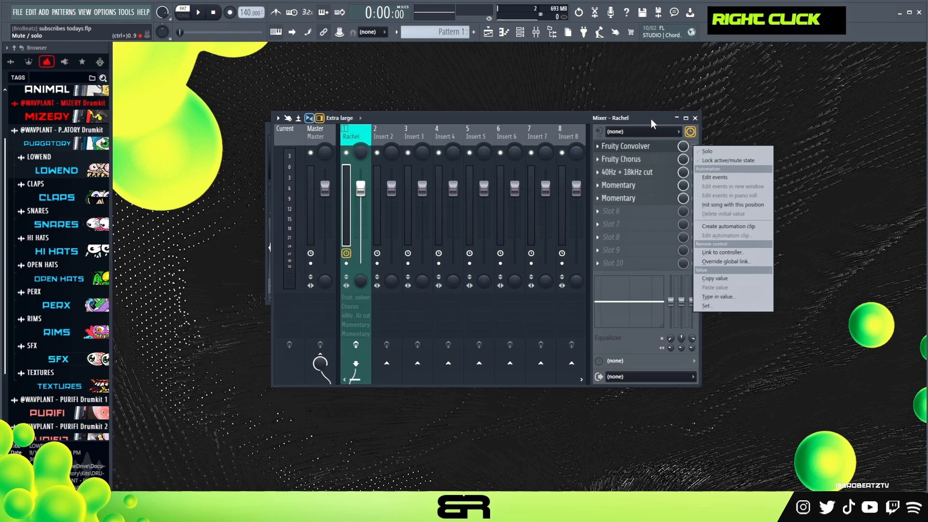
{"action": "left_click", "coordinate": [651, 120]}
{"action": "right_click", "coordinate": [699, 151]}
{"action": "left_click", "coordinate": [707, 154]}
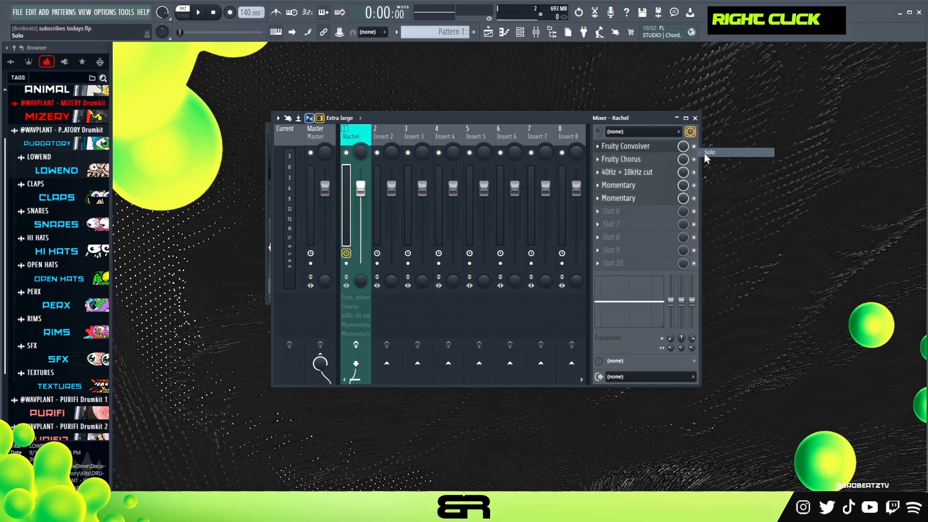
{"action": "key", "text": "space"}
{"action": "key", "text": "space"}
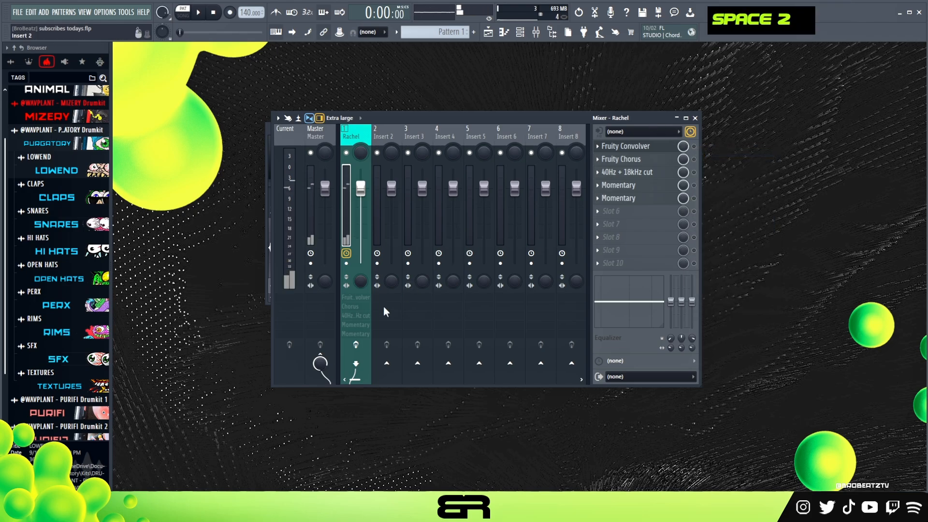
Step: Enable the Fruity Convolver slot during playback to hear its effect on the Rachel sound, and stop playback
{"action": "key", "text": "space"}
{"action": "left_click", "coordinate": [694, 147]}
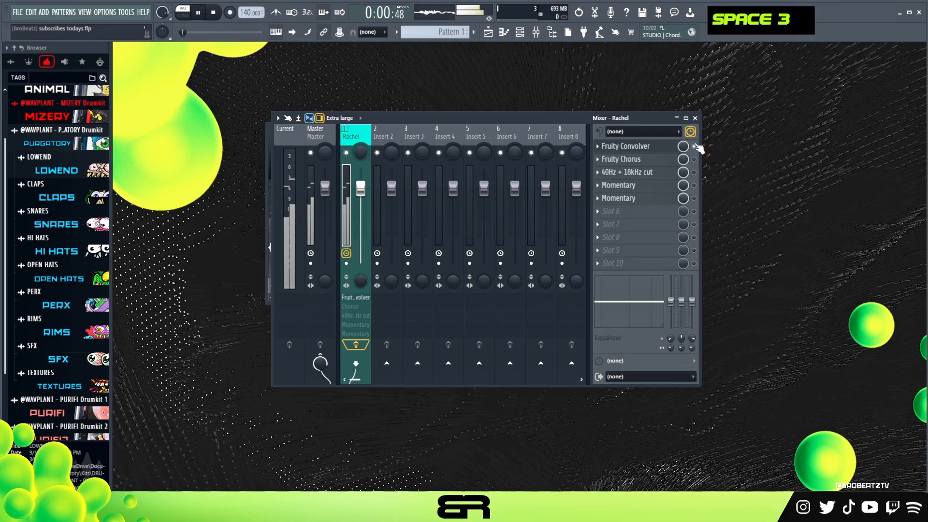
{"action": "key", "text": "space"}
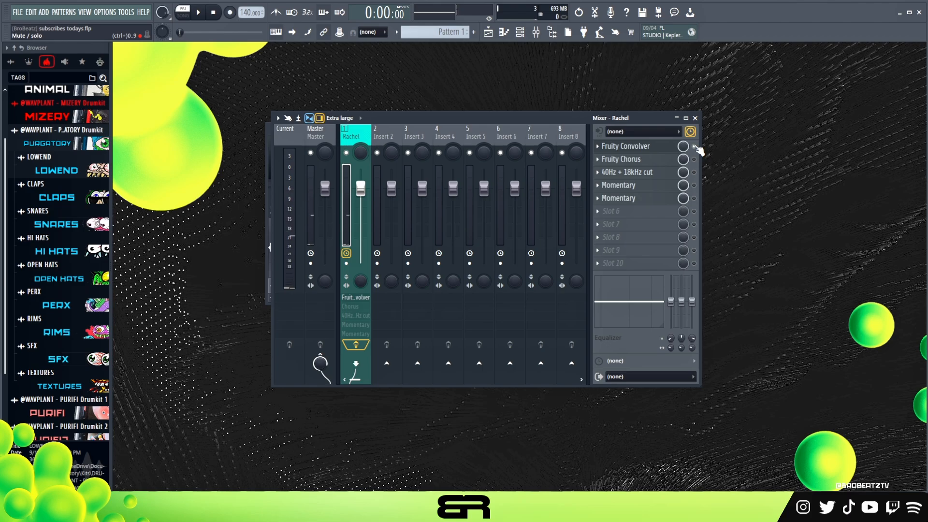
Step: Close the Fruity Convolver, enable the Fruity Chorus slot on the Rachel mixer track, and open its settings to examine them
{"action": "double_click", "coordinate": [665, 147]}
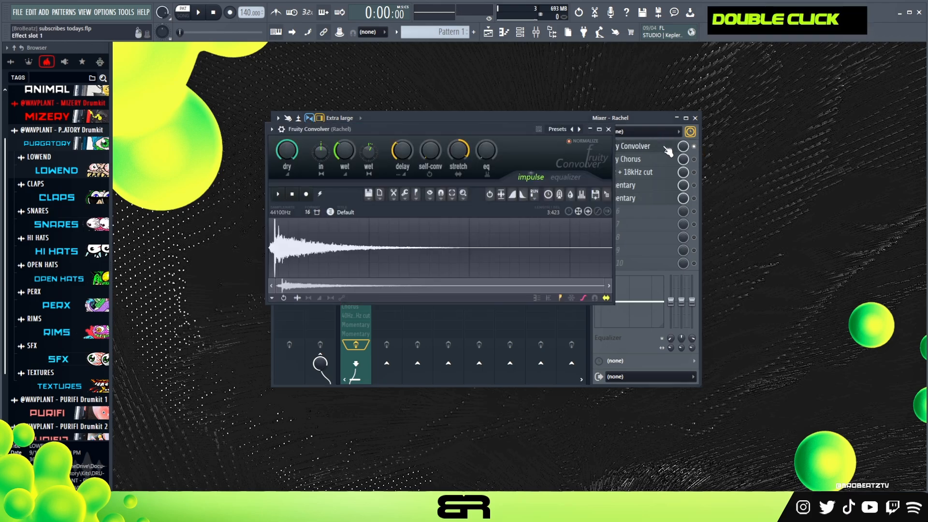
{"action": "double_click", "coordinate": [666, 147]}
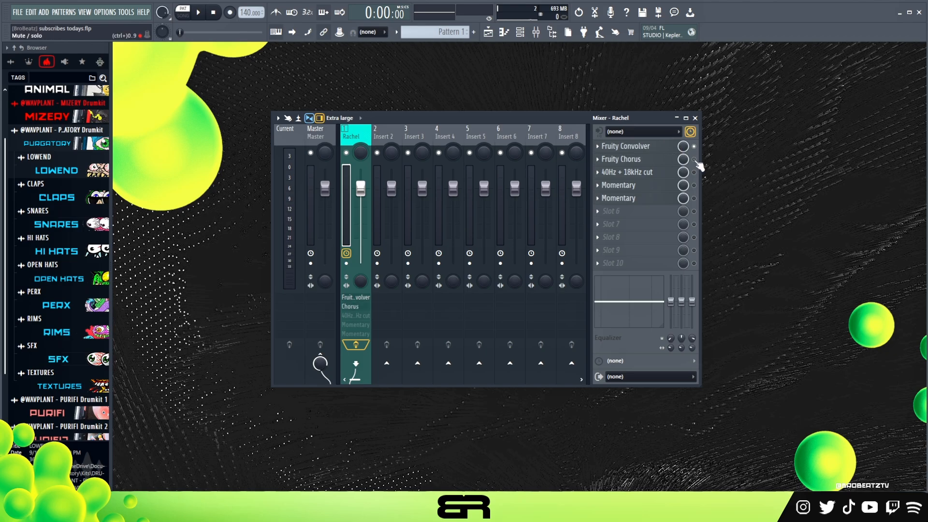
{"action": "double_click", "coordinate": [648, 160]}
{"action": "left_click_drag", "start_coordinate": [332, 142], "coordinate": [512, 172]}
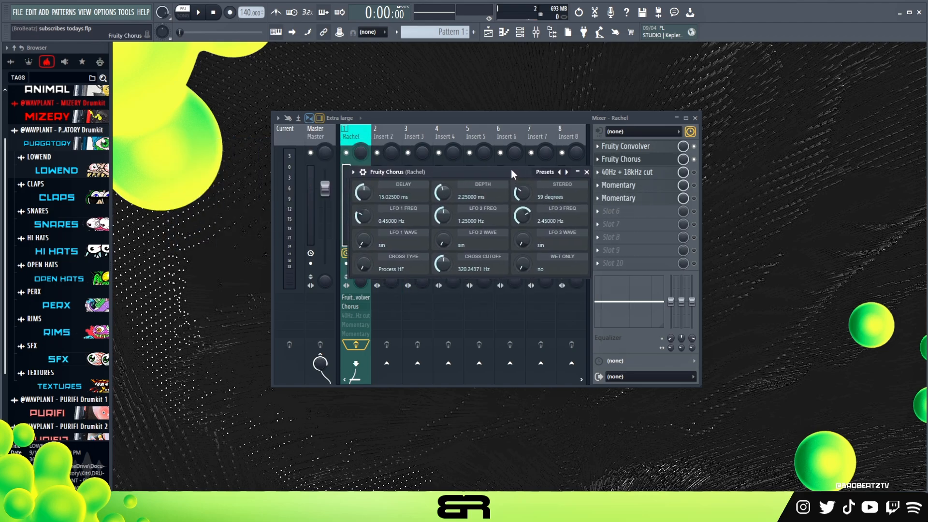
{"action": "left_click", "coordinate": [493, 157]}
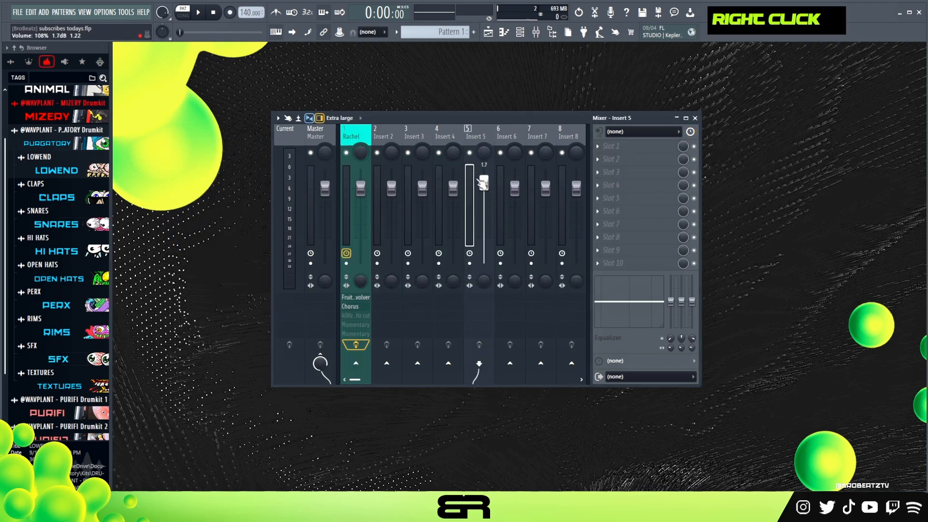
{"action": "left_click", "coordinate": [364, 141]}
{"action": "double_click", "coordinate": [651, 159]}
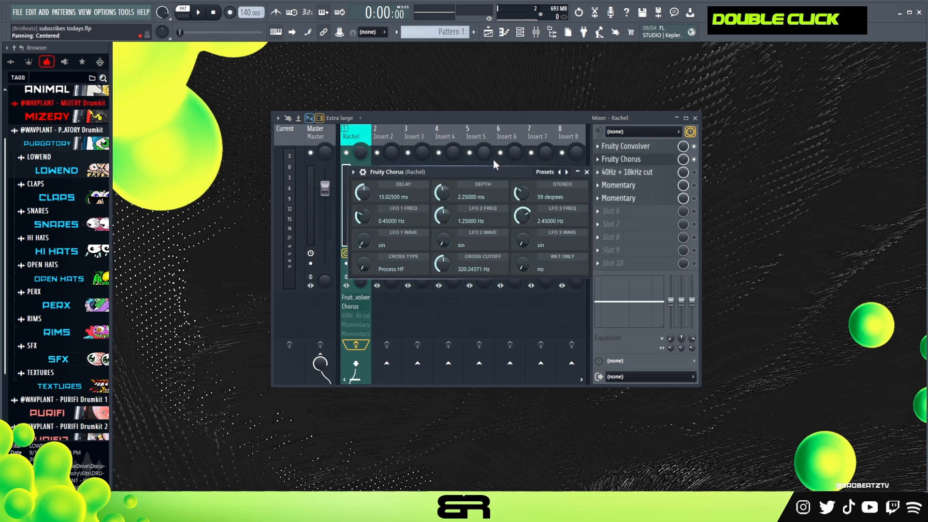
Step: Play the Rachel sound while toggling the Fruity Chorus slot to compare its effect, and stop playback with it enabled
{"action": "key", "text": "space"}
{"action": "double_click", "coordinate": [695, 160]}
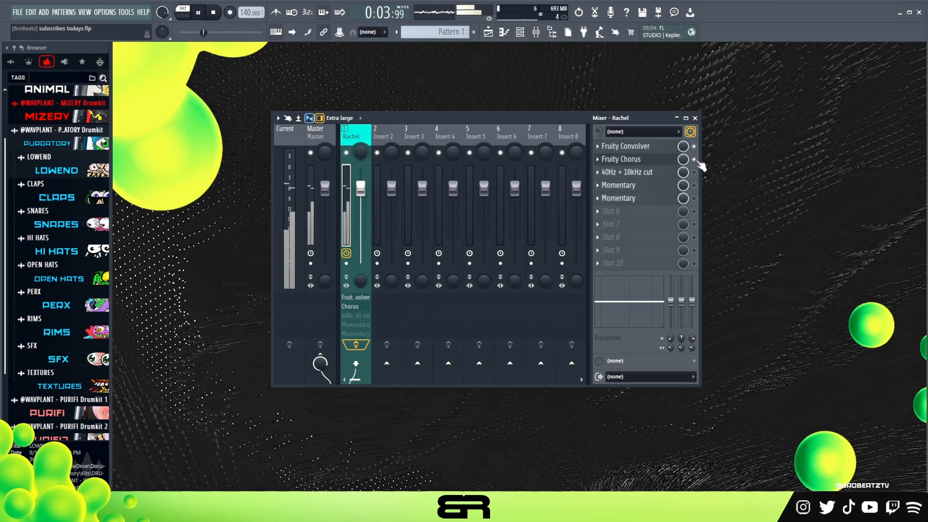
{"action": "key", "text": "space"}
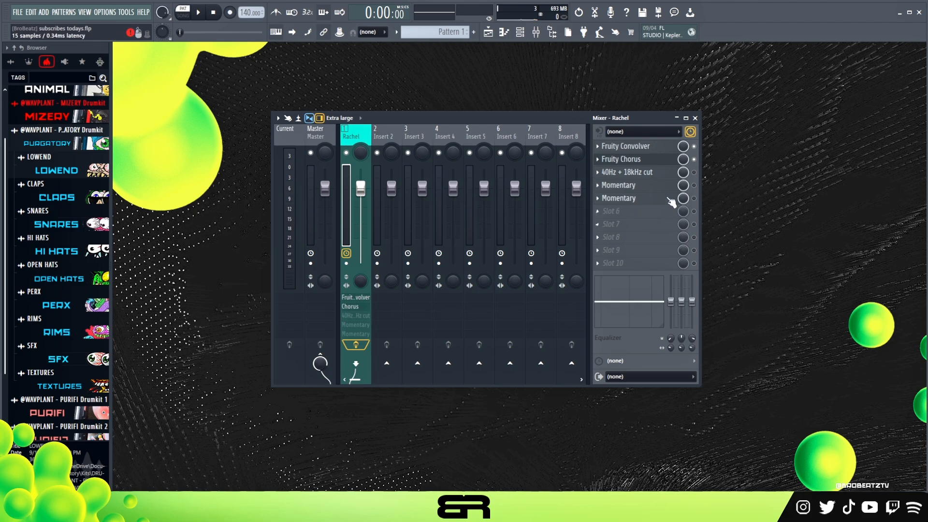
Step: Enable the 40Hz + 18kHz cut EQ on the Rachel mixer track, open it, and enlarge its window
{"action": "double_click", "coordinate": [652, 173]}
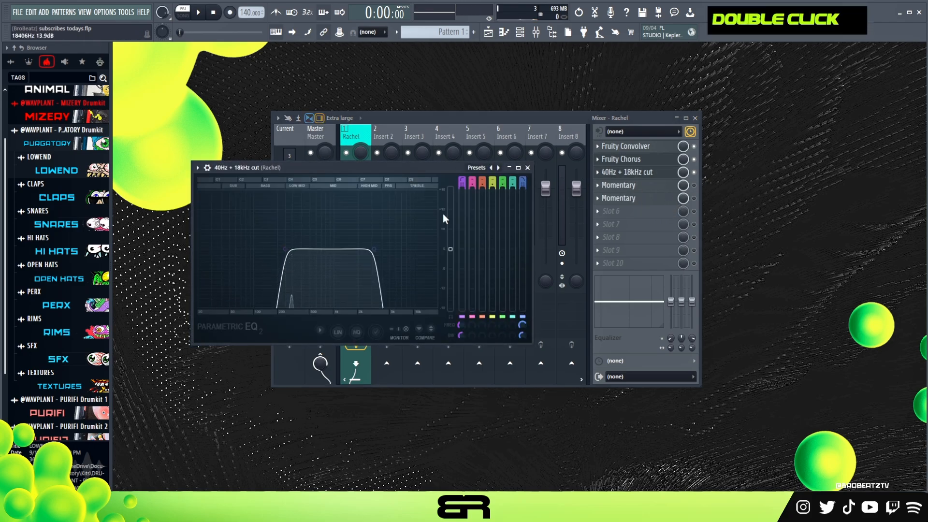
{"action": "left_click_drag", "start_coordinate": [531, 341], "coordinate": [778, 448]}
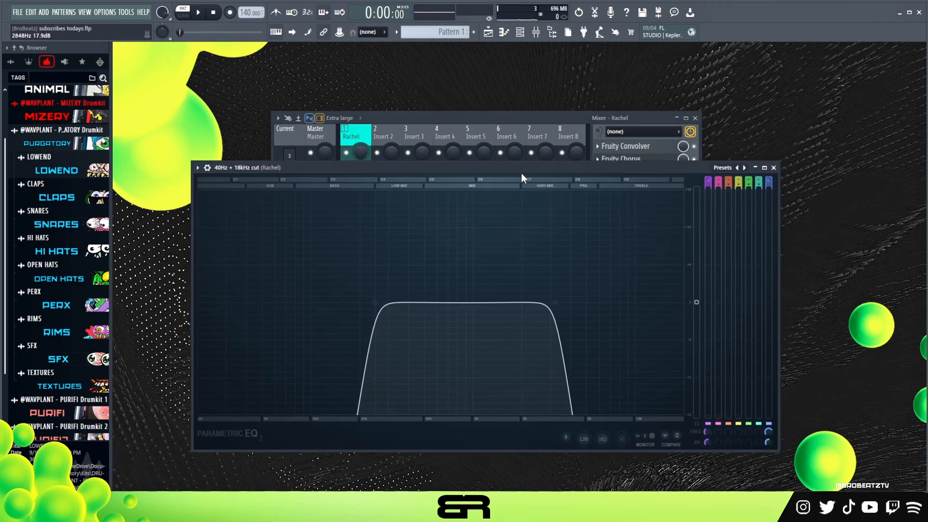
{"action": "left_click_drag", "start_coordinate": [521, 169], "coordinate": [520, 77]}
Step: Play the pattern through the EQ while checking its high-pass and low-pass bands, stop playback, and close the EQ
{"action": "mouse_move", "coordinate": [378, 213]}
{"action": "left_mouse_down"}
{"action": "mouse_move", "coordinate": [200, 213]}
{"action": "mouse_move", "coordinate": [412, 214]}
{"action": "mouse_move", "coordinate": [374, 214]}
{"action": "left_mouse_up"}
{"action": "key", "text": "space"}
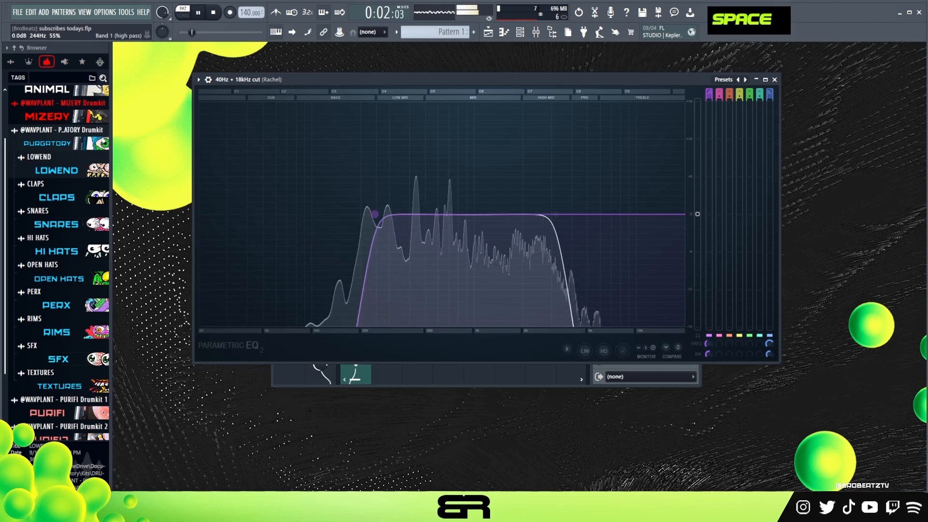
{"action": "key", "text": "space"}
{"action": "mouse_move", "coordinate": [554, 213]}
{"action": "left_mouse_down"}
{"action": "mouse_move", "coordinate": [679, 214]}
{"action": "mouse_move", "coordinate": [472, 214]}
{"action": "mouse_move", "coordinate": [554, 213]}
{"action": "left_mouse_up"}
{"action": "key", "text": "space"}
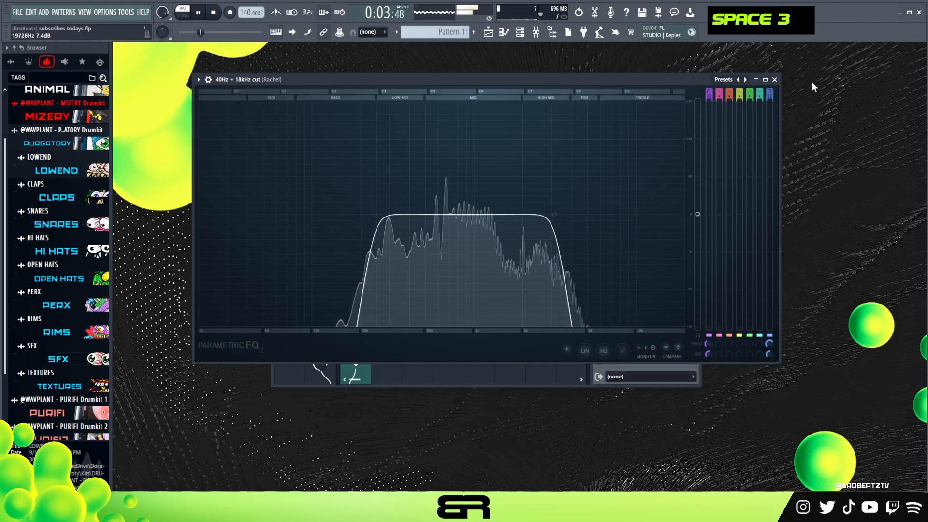
{"action": "left_click", "coordinate": [775, 80]}
{"action": "key", "text": "space"}
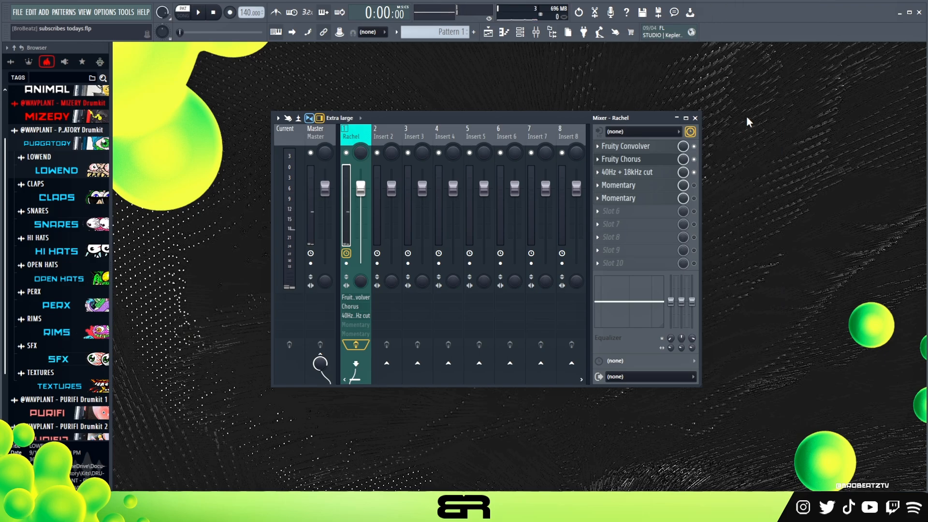
Step: Enable the first Momentary slot on the Rachel track, examine its Reverse time slot and trigger sync, and play the result briefly
{"action": "left_click", "coordinate": [660, 188]}
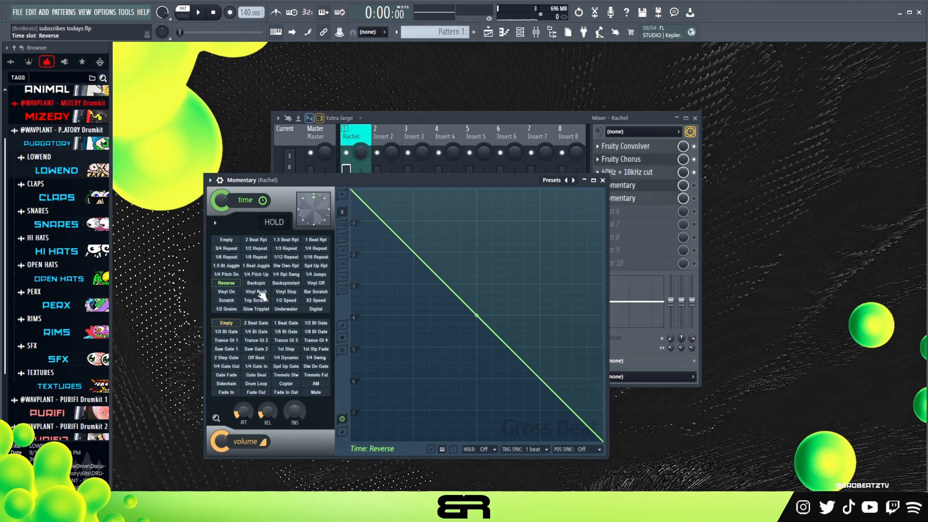
{"action": "left_click_drag", "start_coordinate": [365, 182], "coordinate": [439, 117]}
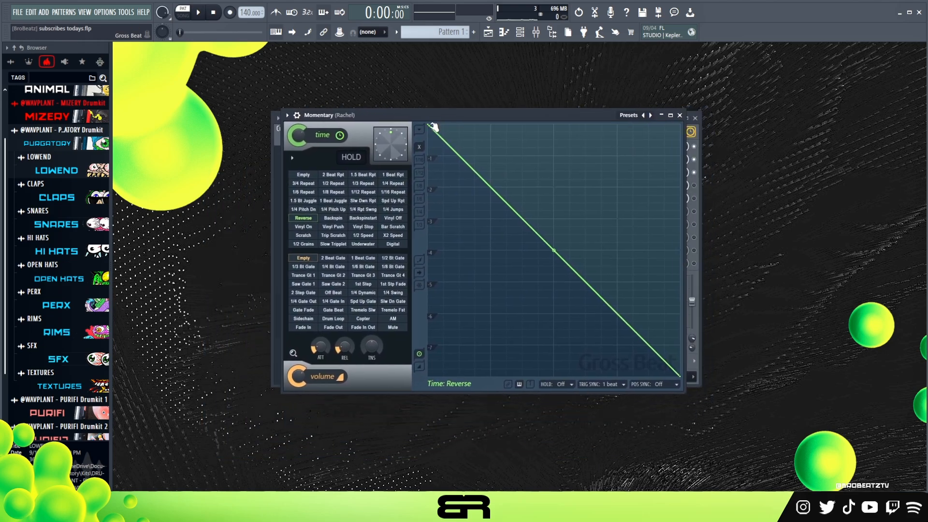
{"action": "left_click", "coordinate": [681, 116]}
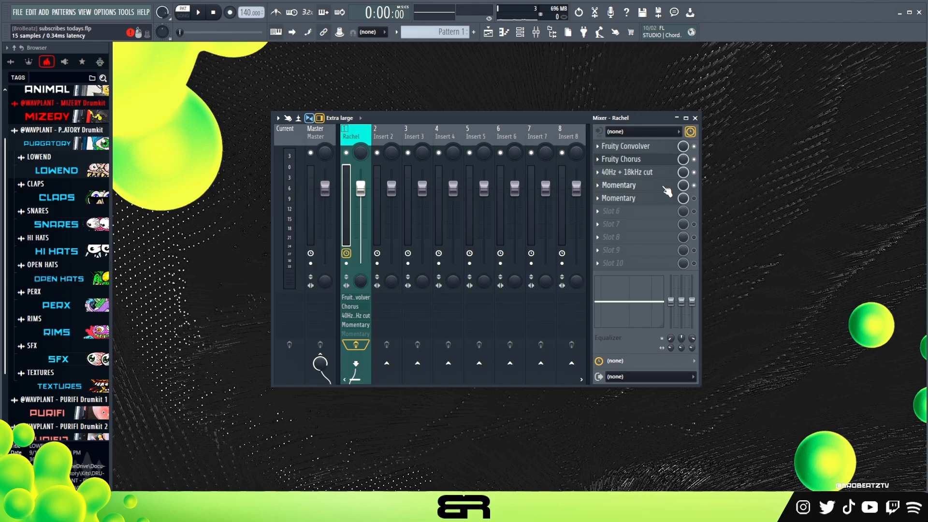
{"action": "left_click", "coordinate": [655, 197]}
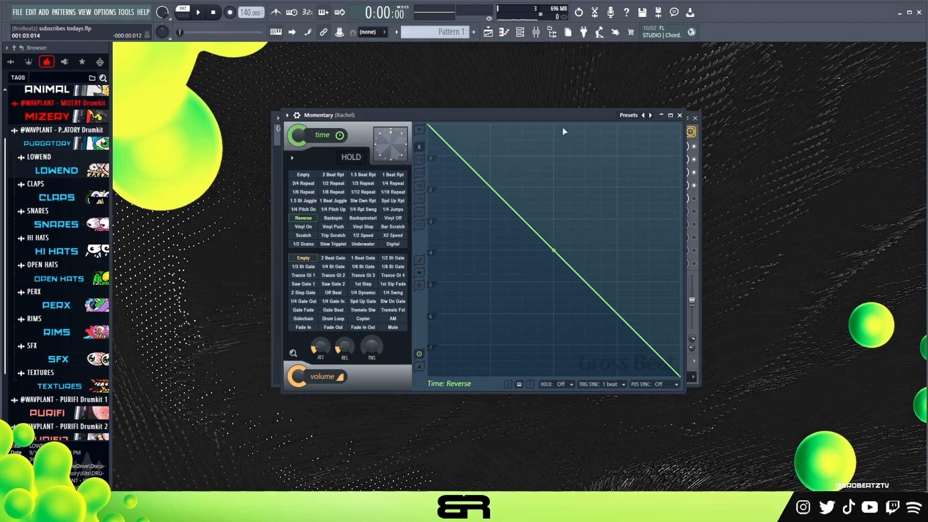
{"action": "left_click_drag", "start_coordinate": [570, 115], "coordinate": [579, 59]}
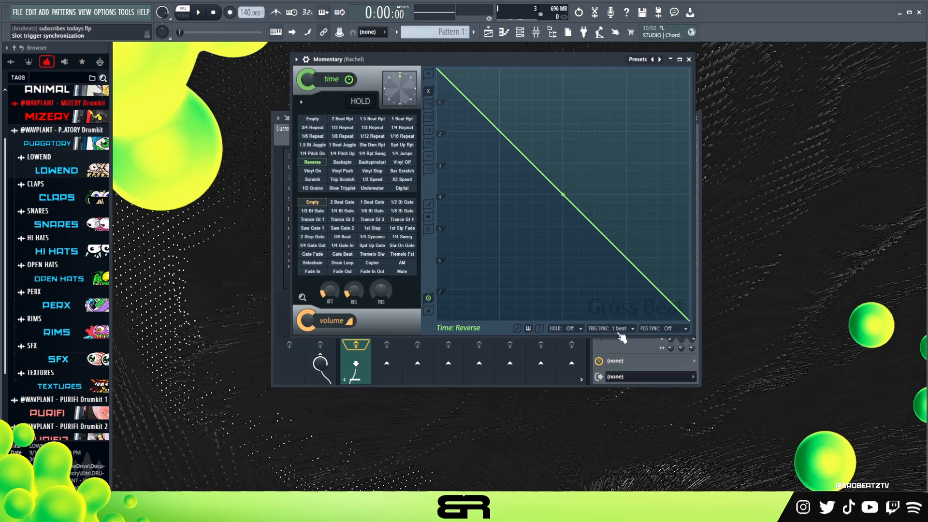
{"action": "left_click", "coordinate": [688, 59]}
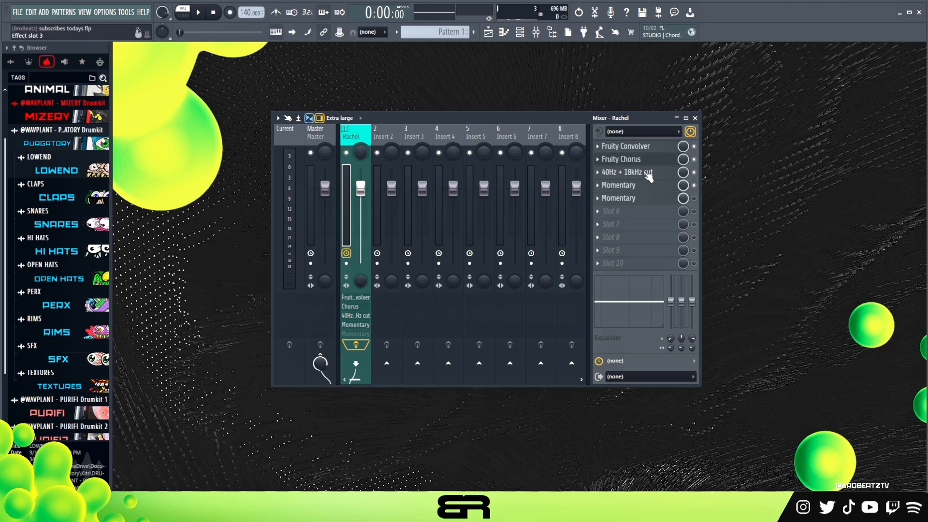
{"action": "key", "text": "space"}
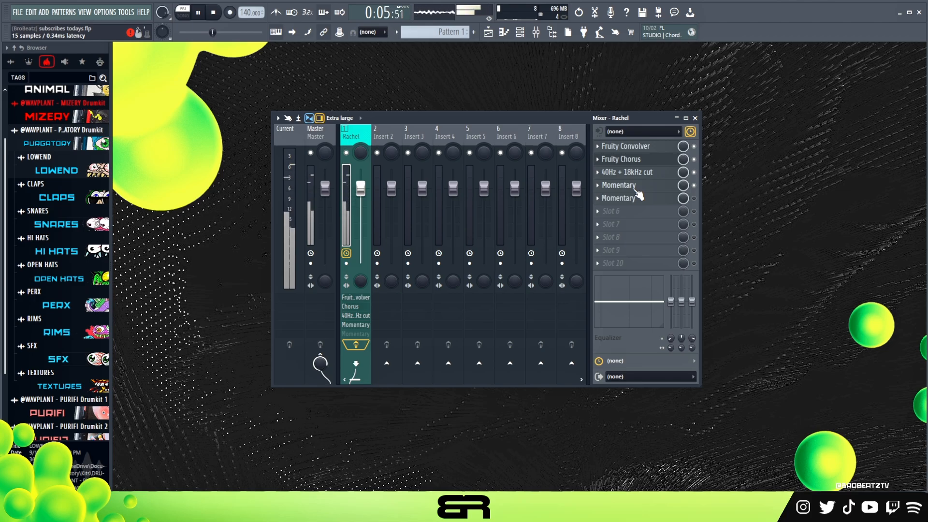
{"action": "key", "text": "space"}
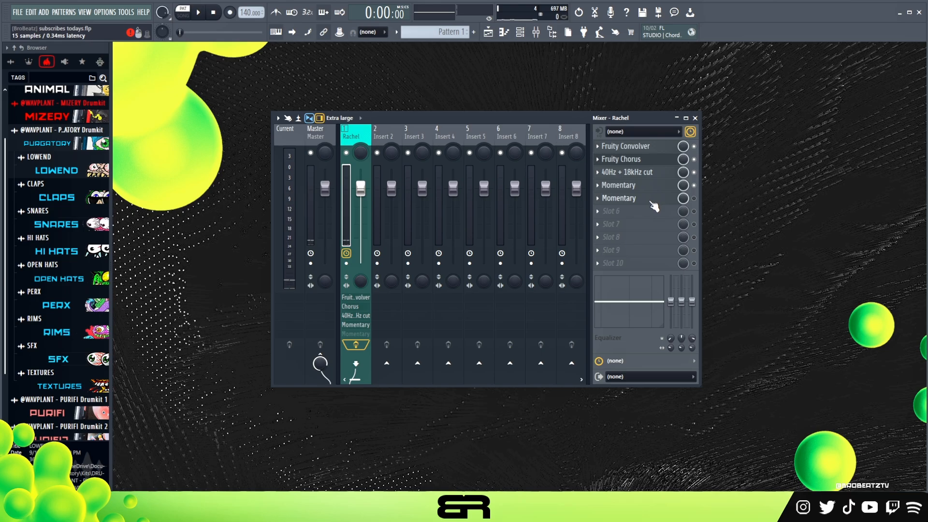
Step: Enable the second Momentary slot on the Rachel track, open it, and display its 1/2 Bt Gate volume slot
{"action": "left_click", "coordinate": [694, 198]}
{"action": "left_click", "coordinate": [649, 200]}
{"action": "left_click_drag", "start_coordinate": [506, 102], "coordinate": [569, 99]}
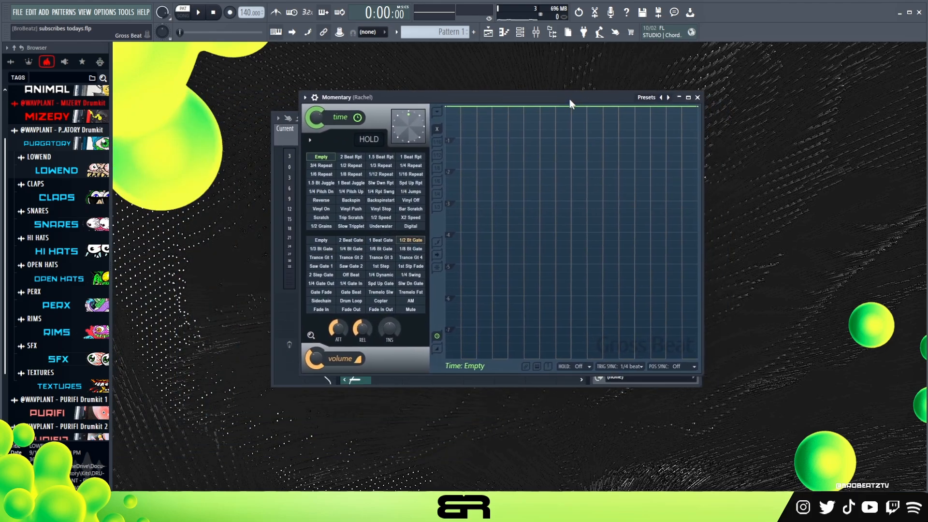
{"action": "left_click", "coordinate": [407, 242]}
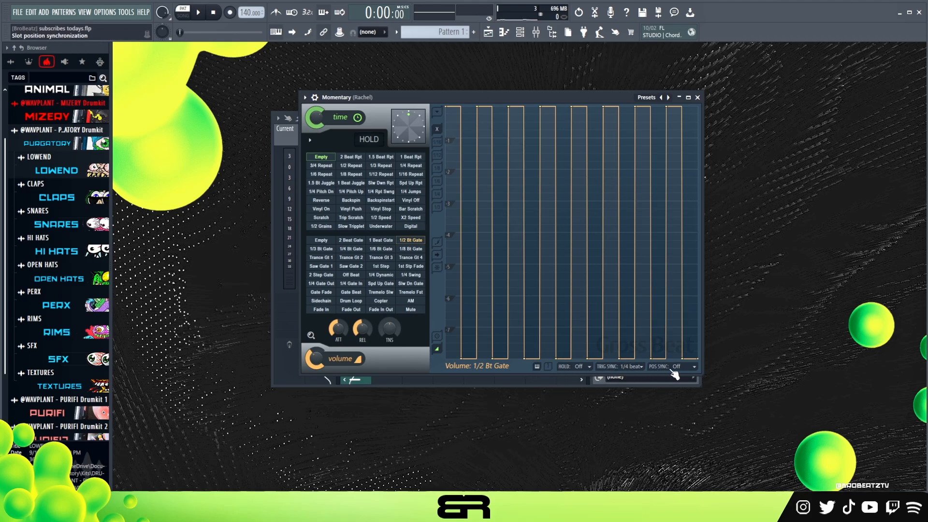
Step: Play the Rachel sound with the 1/2 Bt Gate effect, stop playback, and close the second Momentary window
{"action": "left_click_drag", "start_coordinate": [526, 96], "coordinate": [653, 227]}
{"action": "key", "text": "space"}
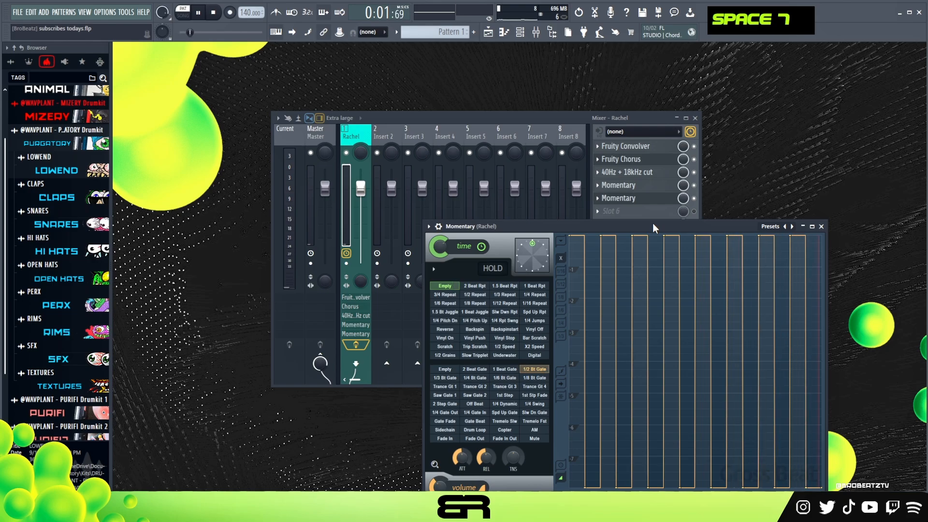
{"action": "left_click_drag", "start_coordinate": [653, 227], "coordinate": [526, 168]}
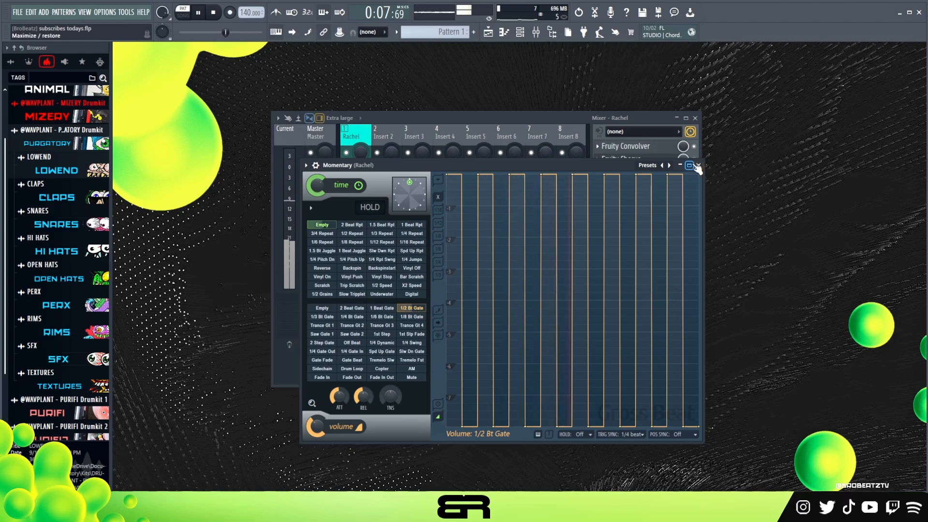
{"action": "key", "text": "space"}
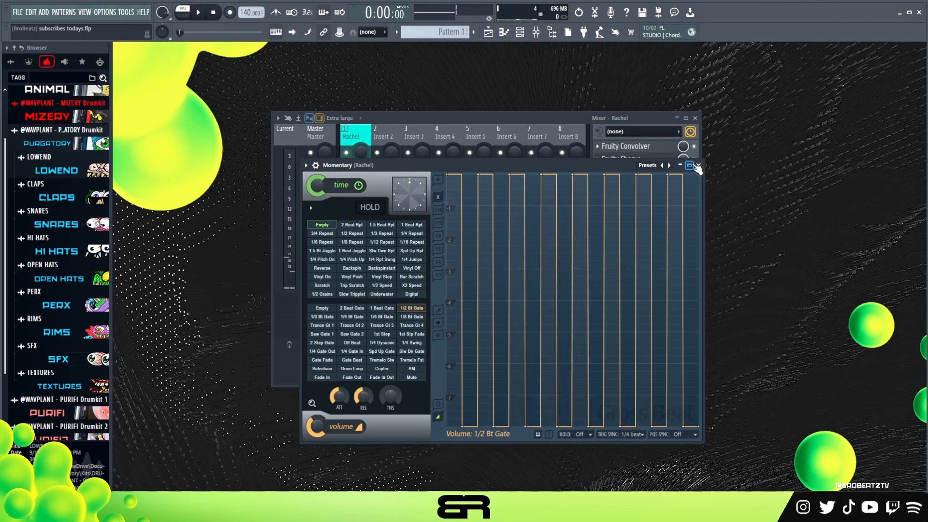
{"action": "left_click", "coordinate": [699, 165]}
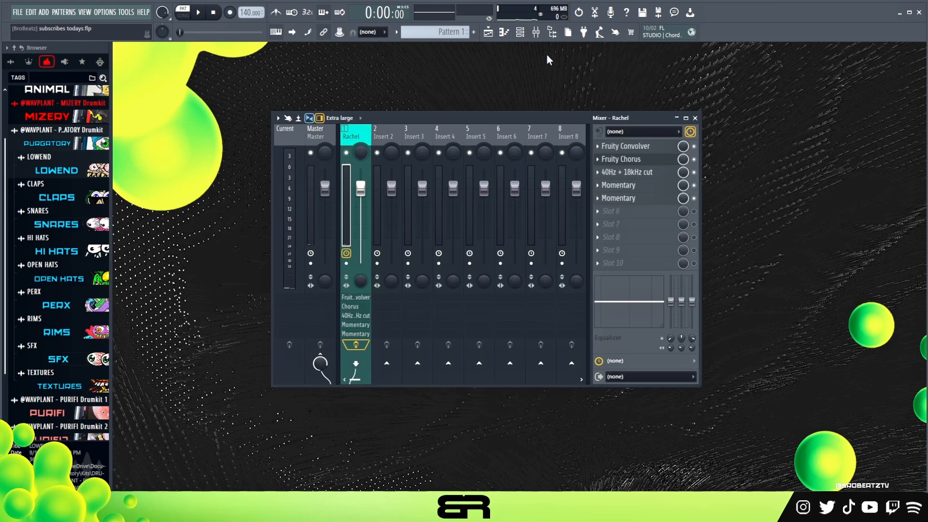
Step: Bring up the channel rack and look through the Purgatory drum kit folders in the sample browser
{"action": "left_click", "coordinate": [526, 33]}
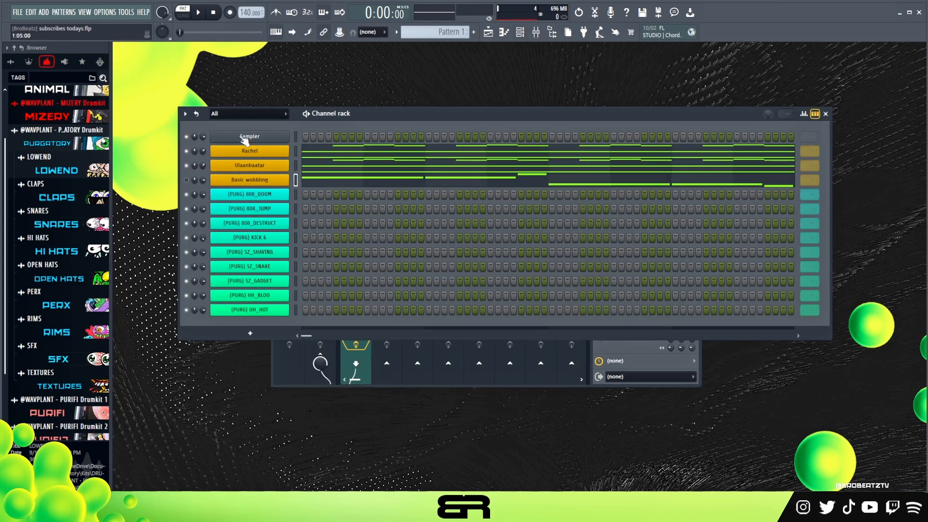
{"action": "mouse_move", "coordinate": [381, 126]}
{"action": "left_mouse_down"}
{"action": "mouse_move", "coordinate": [375, 108]}
{"action": "mouse_move", "coordinate": [386, 103]}
{"action": "mouse_move", "coordinate": [383, 126]}
{"action": "left_mouse_up"}
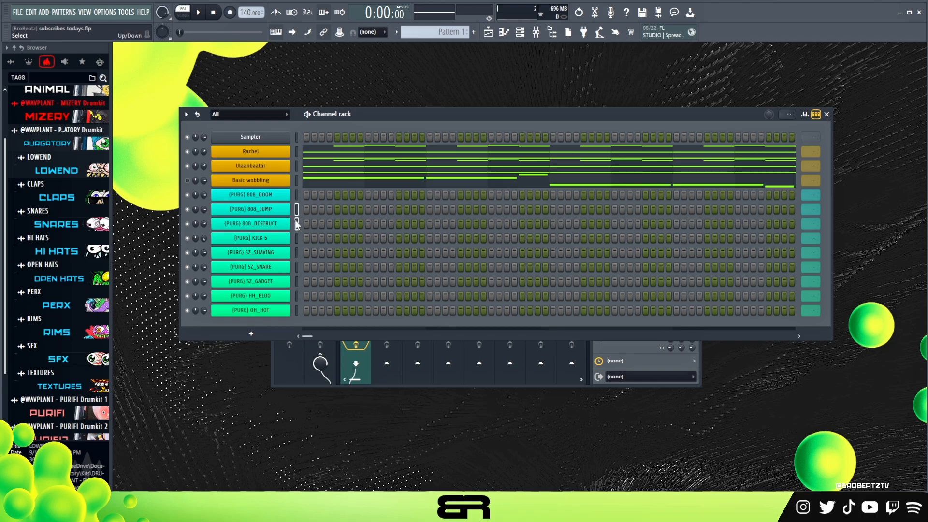
{"action": "left_click", "coordinate": [56, 170]}
{"action": "scroll", "coordinate": [73, 222], "scroll_direction": "down", "scroll_amount": 3}
{"action": "scroll", "coordinate": [72, 222], "scroll_direction": "up", "scroll_amount": 4}
{"action": "scroll", "coordinate": [75, 225], "scroll_direction": "up", "scroll_amount": 1}
{"action": "left_click", "coordinate": [72, 209]}
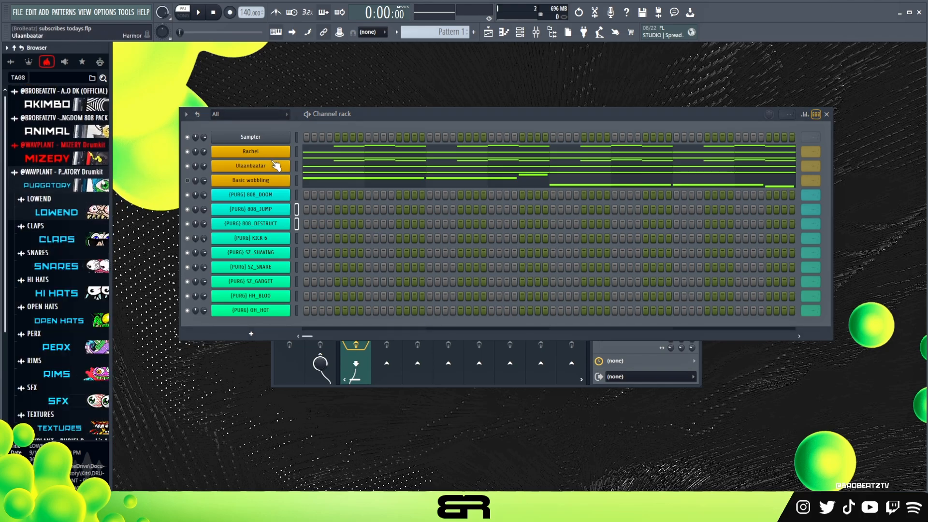
Step: Open the (PURG) 808_DOOM channel in the piano roll
{"action": "right_click", "coordinate": [269, 198]}
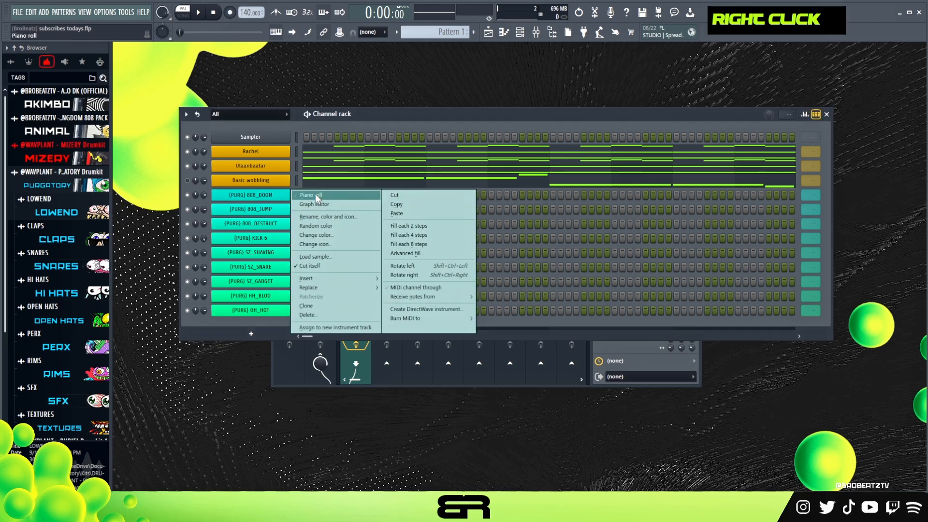
{"action": "left_click", "coordinate": [270, 198]}
{"action": "right_click", "coordinate": [275, 198]}
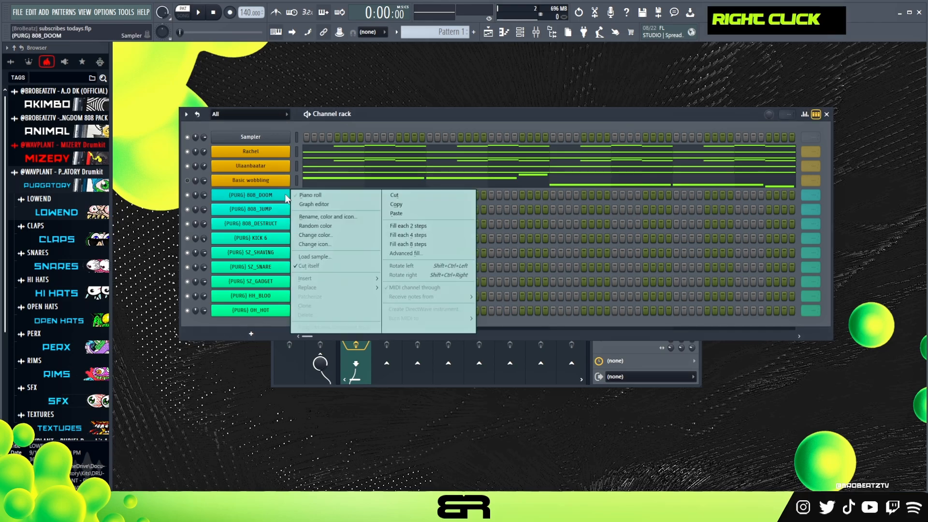
{"action": "left_click", "coordinate": [311, 197]}
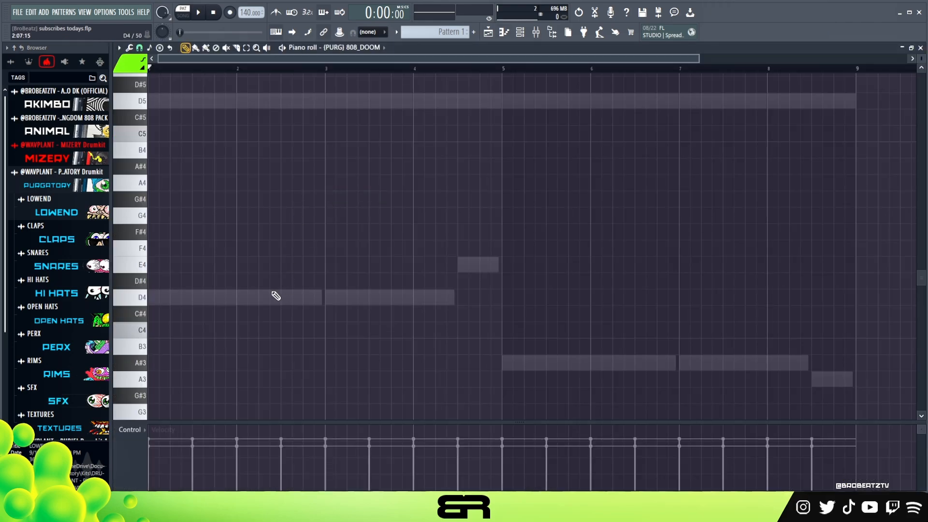
Step: Copy the Basic wobbling channel's notes into the (PURG) 808_DOOM channel
{"action": "left_click", "coordinate": [522, 35]}
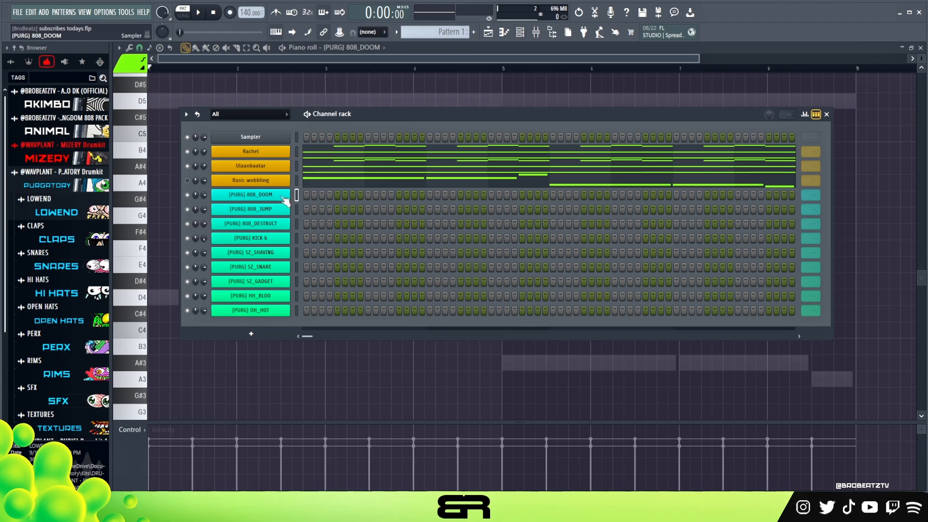
{"action": "right_click", "coordinate": [300, 179]}
{"action": "left_click", "coordinate": [420, 191]}
{"action": "right_click", "coordinate": [301, 194]}
{"action": "left_click", "coordinate": [404, 211]}
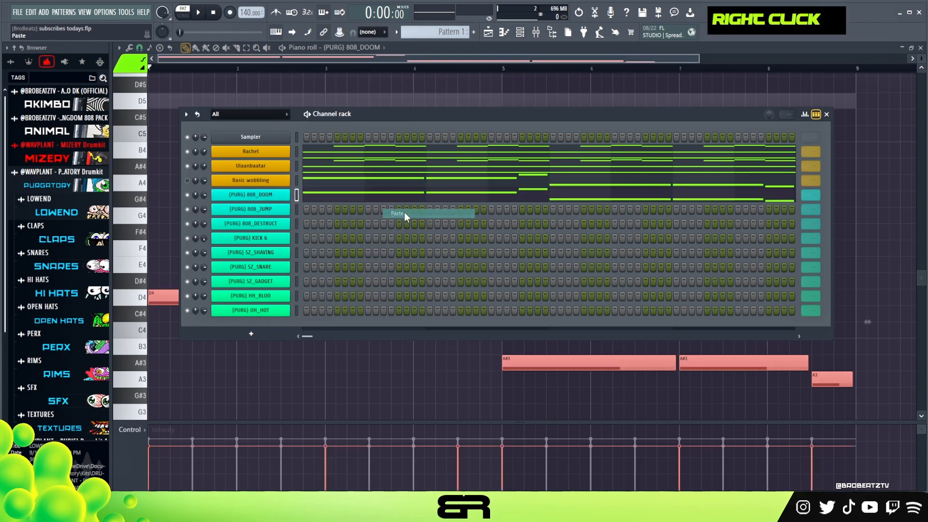
Step: Shorten all notes in the (PURG) 808_DOOM piano roll to two steps each and raise their velocities to maximum
{"action": "double_click", "coordinate": [345, 198]}
{"action": "key", "text": "ctrl+a"}
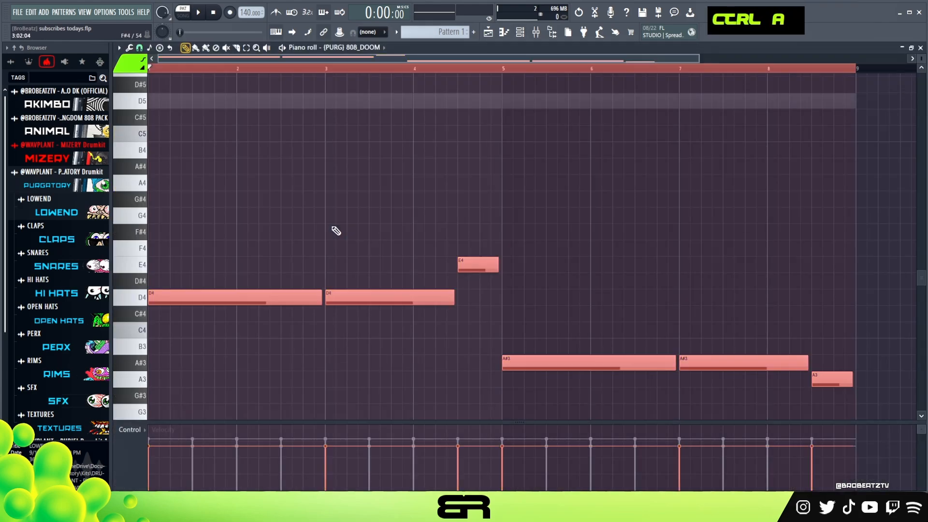
{"action": "key", "text": "shift+d"}
{"action": "right_click", "coordinate": [333, 257]}
{"action": "key", "text": "ctrl+a"}
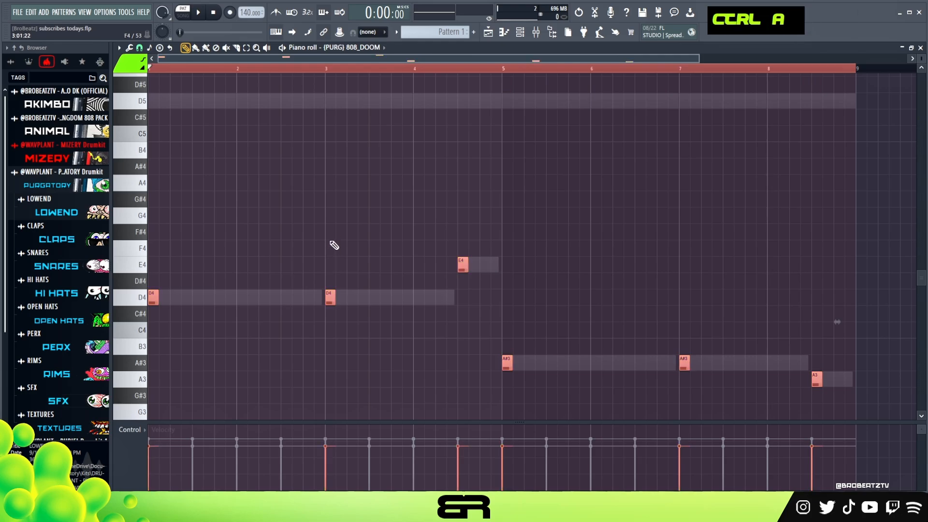
{"action": "scroll", "coordinate": [325, 233], "scroll_direction": "up", "scroll_amount": 15, "text": "alt"}
{"action": "right_click", "coordinate": [244, 264]}
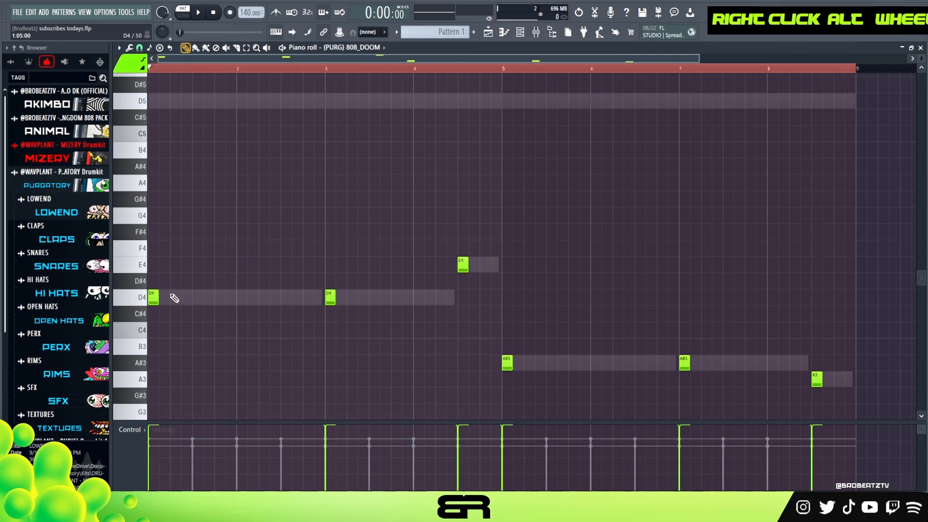
Step: Add a short D4 note at step 7 of bar 1 and play the 808 pattern briefly
{"action": "left_click", "coordinate": [186, 297]}
{"action": "key", "text": "space"}
{"action": "key", "text": "space"}
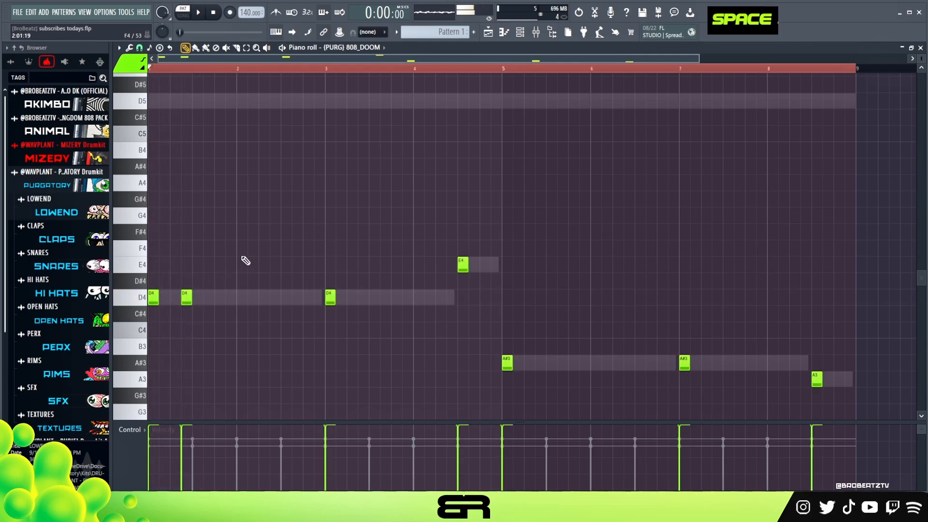
Step: Transpose all the 808 notes up one octave and apply quick legato to extend each to the next
{"action": "key", "text": "ctrl+a"}
{"action": "key", "text": "ctrl+Up"}
{"action": "key", "text": "ctrl+a"}
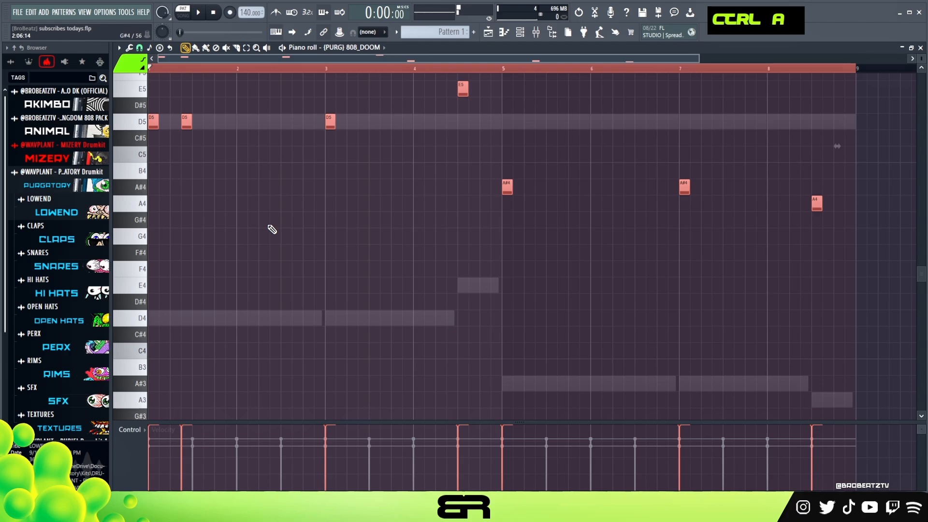
{"action": "key", "text": "ctrl+l"}
Step: Examine the volume envelope in the (PURG) 808_DOOM channel settings, undo the last change, and close the settings
{"action": "left_click", "coordinate": [529, 39]}
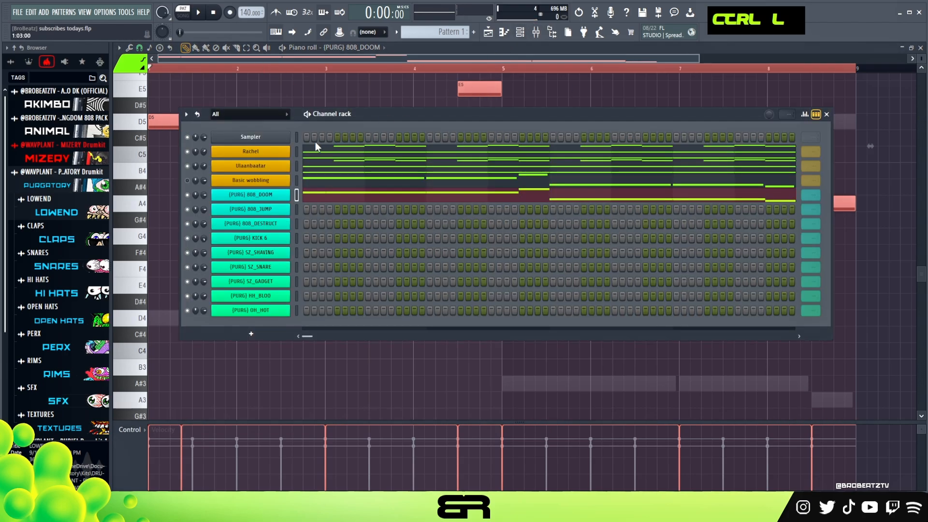
{"action": "left_click", "coordinate": [265, 166]}
{"action": "left_click_drag", "start_coordinate": [266, 170], "coordinate": [357, 157]}
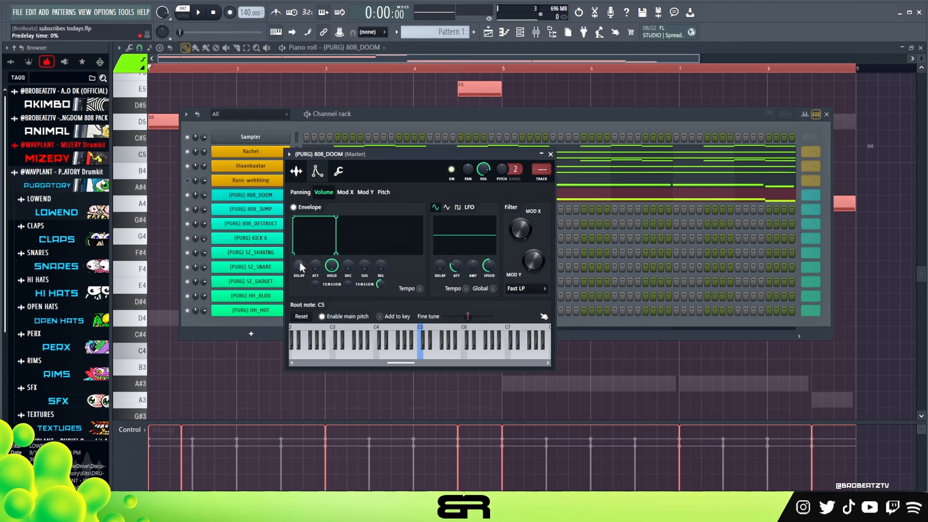
{"action": "key", "text": "ctrl+z"}
{"action": "left_click", "coordinate": [550, 154]}
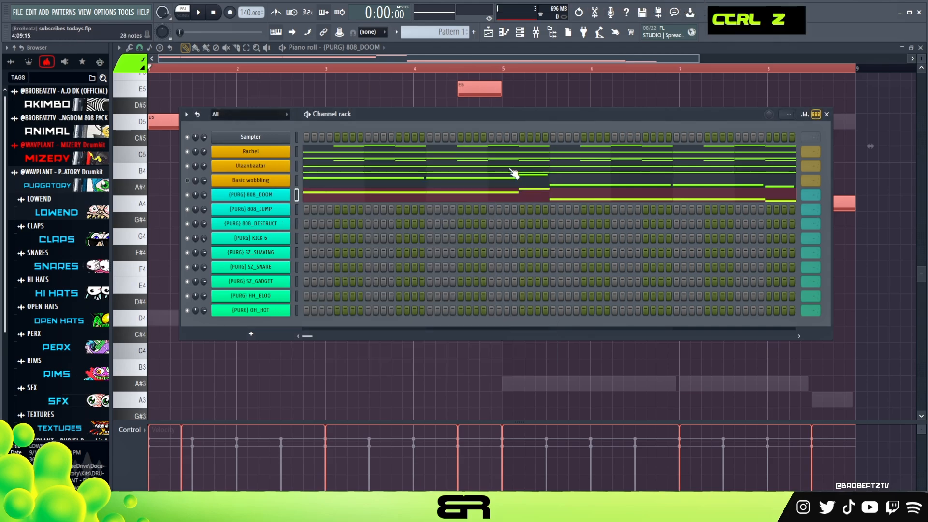
Step: Shorten the second D5 note to end in bar 2, and replace the long bar 3 note with a two-step D5 just before bar 3
{"action": "key", "text": "space"}
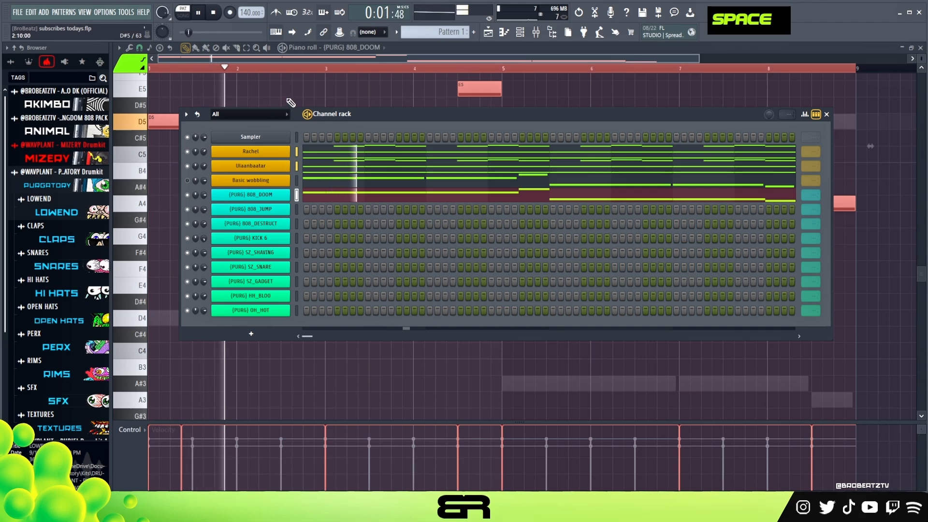
{"action": "key", "text": "F6"}
{"action": "scroll", "coordinate": [389, 232], "scroll_direction": "up", "scroll_amount": 5}
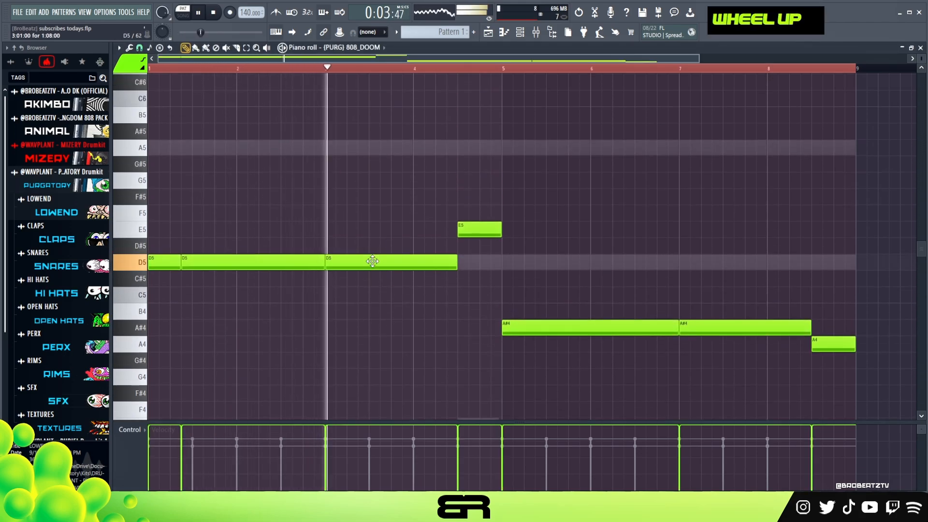
{"action": "key", "text": "space"}
{"action": "left_click", "coordinate": [307, 274]}
{"action": "mouse_move", "coordinate": [324, 263]}
{"action": "left_mouse_down"}
{"action": "mouse_move", "coordinate": [303, 264]}
{"action": "mouse_move", "coordinate": [333, 263]}
{"action": "left_mouse_up"}
{"action": "key", "text": "space"}
{"action": "key", "text": "space"}
{"action": "left_click_drag", "start_coordinate": [434, 262], "coordinate": [324, 263]}
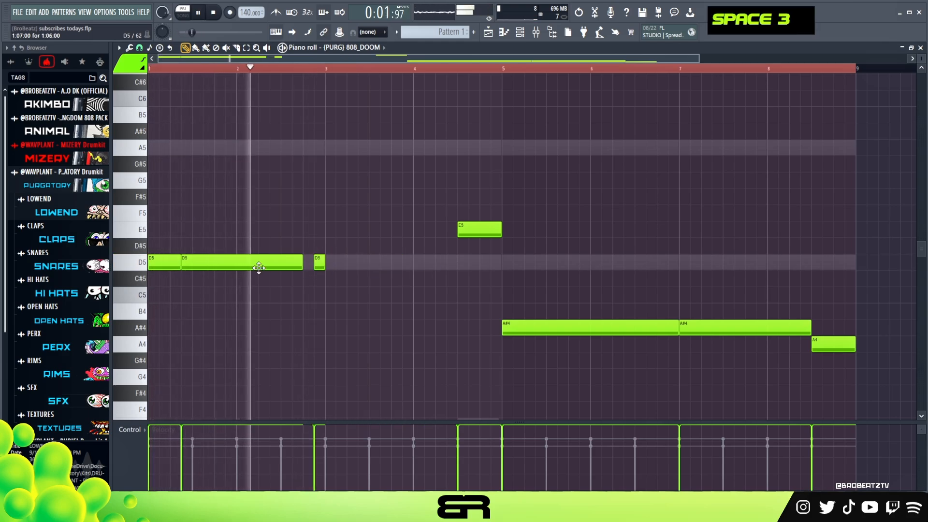
Step: Place two consecutive six-step D5 notes from the start of bar 3 while replaying the pattern
{"action": "left_click", "coordinate": [330, 264]}
{"action": "key", "text": "space"}
{"action": "key", "text": "space"}
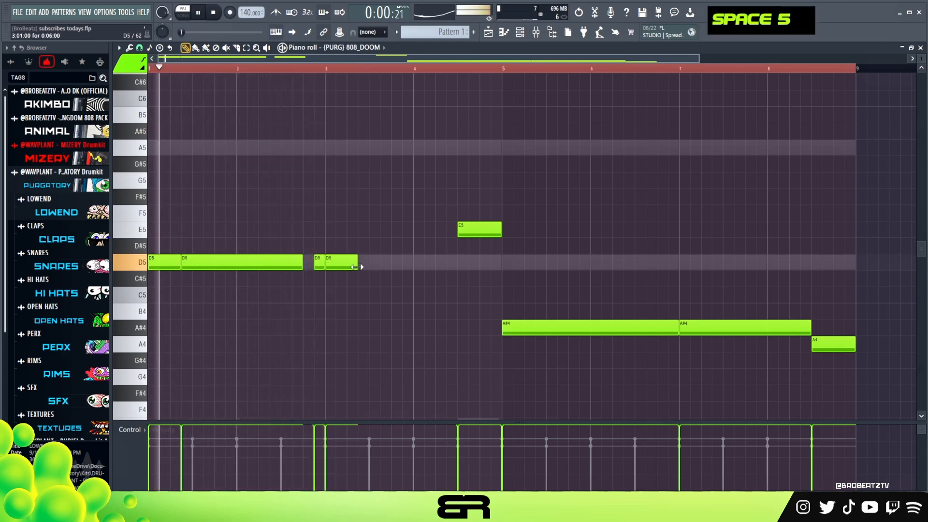
{"action": "left_click", "coordinate": [361, 264]}
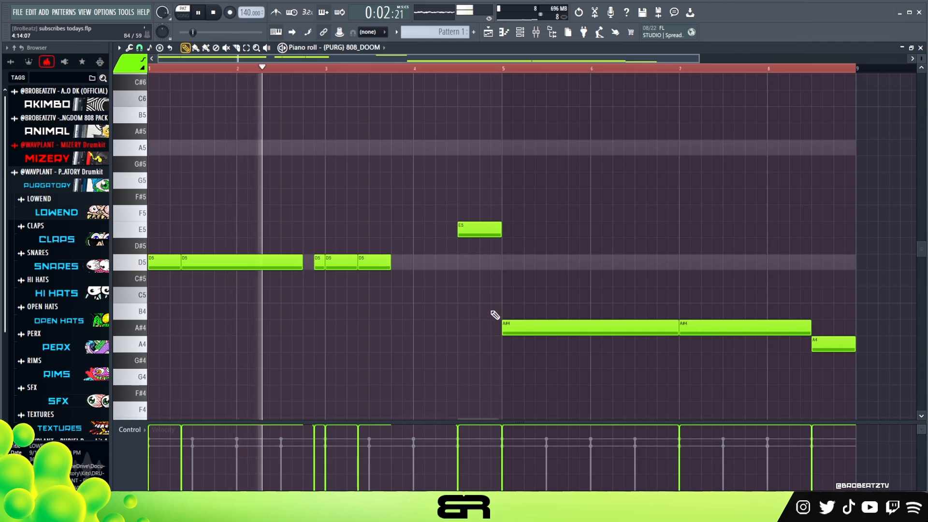
Step: Replace the long A#4 notes with two six-step notes at bar 5 and the bar 3 rhythm, including its two-step pickup, at bar 7
{"action": "right_click", "coordinate": [503, 330]}
{"action": "left_click", "coordinate": [504, 331]}
{"action": "left_click", "coordinate": [543, 332]}
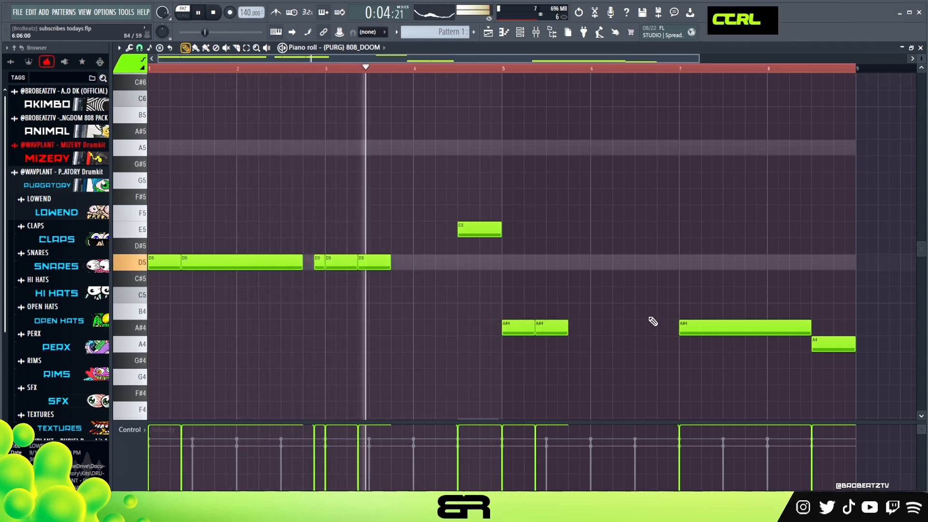
{"action": "right_click", "coordinate": [700, 328]}
{"action": "mouse_move", "coordinate": [407, 267]}
{"action": "left_mouse_down", "text": "ctrl"}
{"action": "mouse_move", "coordinate": [317, 261]}
{"action": "mouse_move", "coordinate": [437, 269]}
{"action": "mouse_move", "coordinate": [697, 322]}
{"action": "mouse_move", "coordinate": [698, 333]}
{"action": "left_mouse_up", "text": "ctrl"}
{"action": "right_click", "coordinate": [686, 342]}
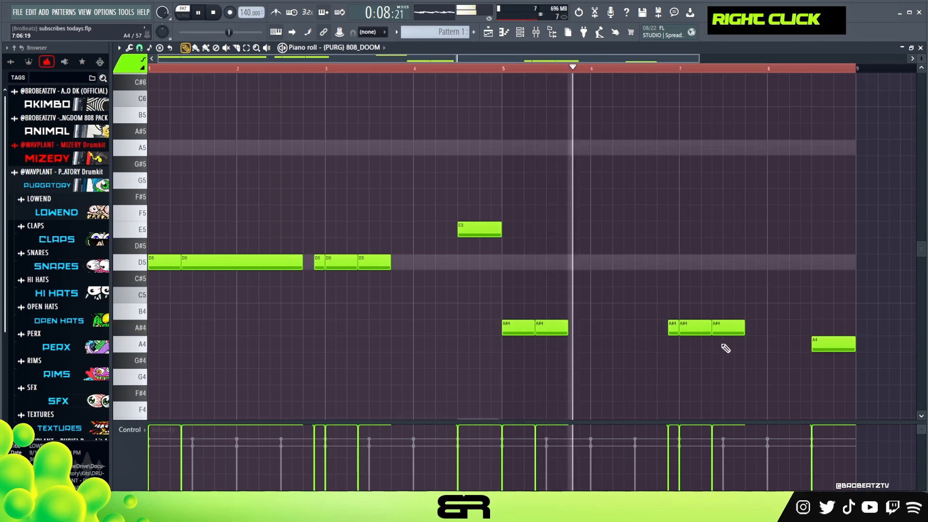
Step: Split the A4 note in bar 8 into a six-step and a two-step note, and replay the pattern
{"action": "mouse_move", "coordinate": [854, 344]}
{"action": "left_mouse_down"}
{"action": "mouse_move", "coordinate": [847, 349]}
{"action": "mouse_move", "coordinate": [865, 348]}
{"action": "mouse_move", "coordinate": [857, 352]}
{"action": "left_mouse_up"}
{"action": "left_click", "coordinate": [864, 349]}
{"action": "right_click", "coordinate": [840, 368]}
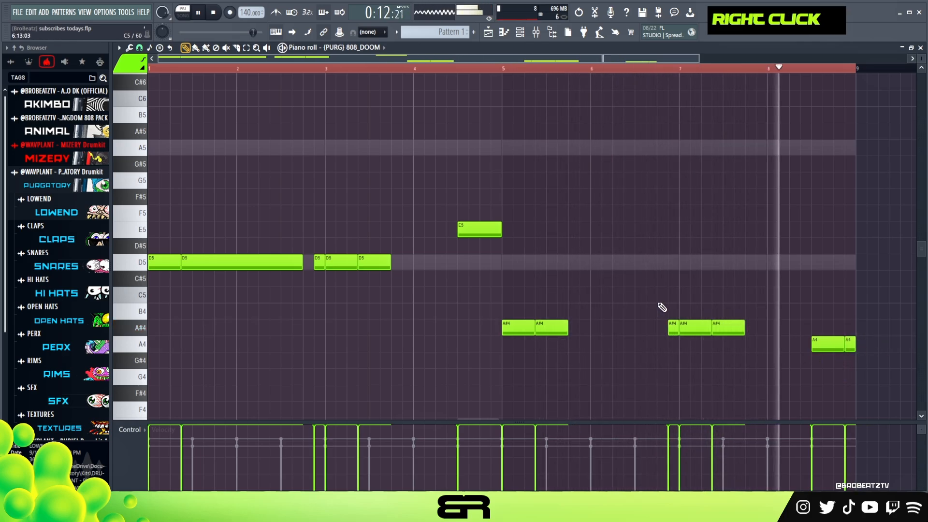
{"action": "key", "text": "space"}
{"action": "key", "text": "space"}
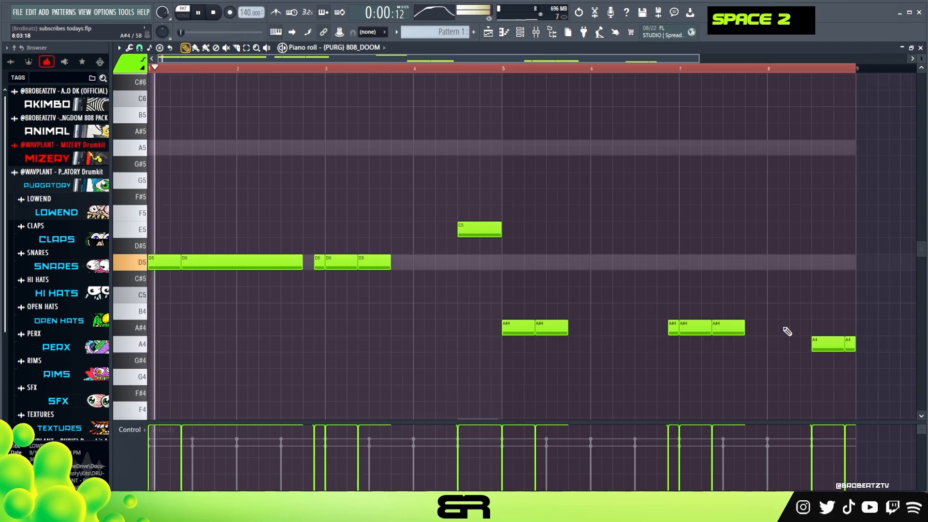
Step: Split the E5 note in bar 4 into a six-step and a two-step note ending at bar 5
{"action": "double_click", "coordinate": [497, 230]}
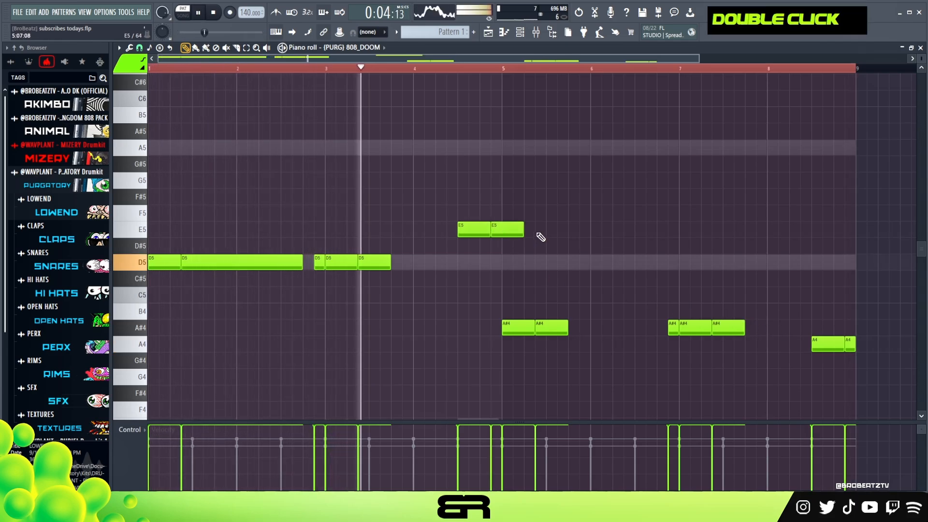
{"action": "left_click_drag", "start_coordinate": [514, 234], "coordinate": [506, 240]}
{"action": "right_click", "coordinate": [509, 251]}
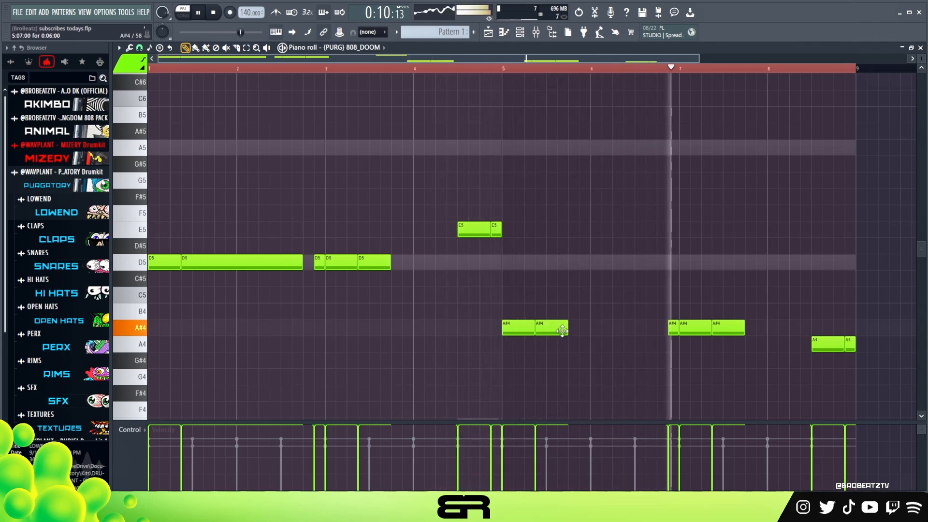
Step: Lengthen the last D5 in bar 3 and the last A#4 notes in bars 5 and 7 by two steps each, and stop playback
{"action": "left_click_drag", "start_coordinate": [387, 269], "coordinate": [396, 269]}
{"action": "left_click_drag", "start_coordinate": [745, 328], "coordinate": [756, 328]}
{"action": "left_click_drag", "start_coordinate": [568, 334], "coordinate": [577, 334]}
{"action": "right_click", "coordinate": [469, 110]}
{"action": "key", "text": "space"}
Step: Copy the (PURG) 808_DOOM notes and paste them into the (PURG) KICK 6 channel
{"action": "left_click", "coordinate": [522, 33]}
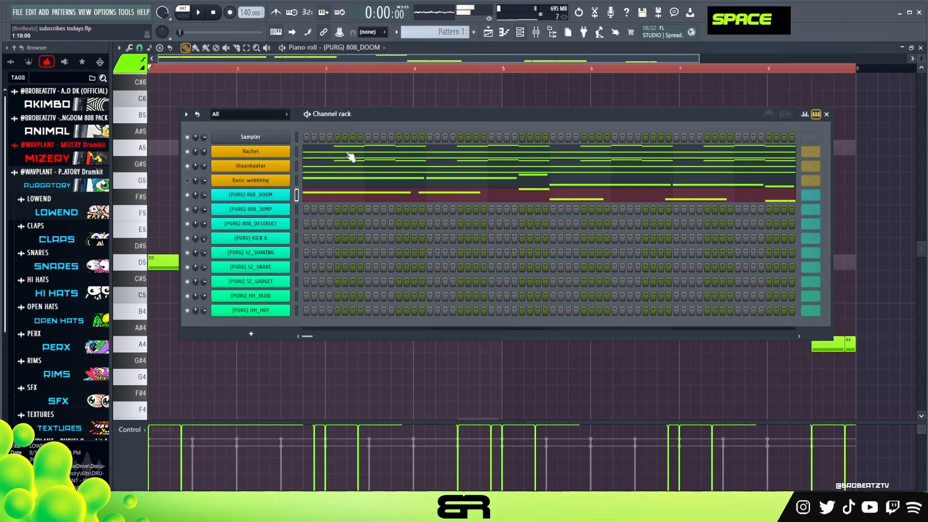
{"action": "right_click", "coordinate": [305, 194]}
{"action": "left_click", "coordinate": [386, 202]}
{"action": "right_click", "coordinate": [304, 236]}
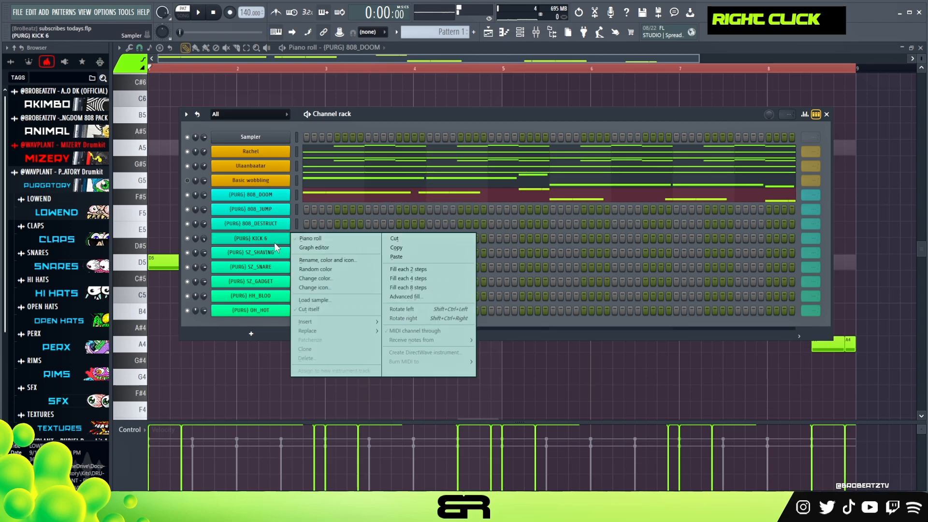
{"action": "left_click", "coordinate": [386, 255]}
Step: Limit all the (PURG) KICK 6 notes in the piano roll to the single key C5 and deselect them
{"action": "double_click", "coordinate": [348, 243]}
{"action": "key", "text": "ctrl+a"}
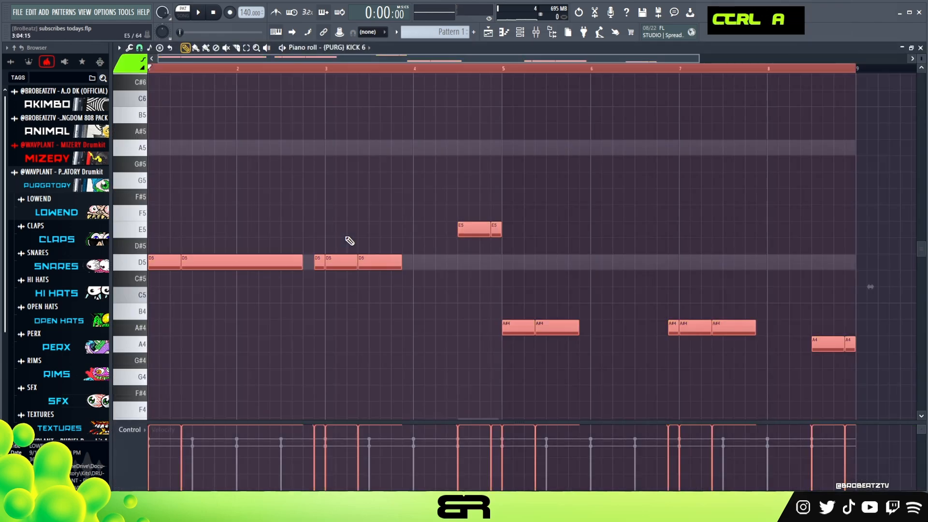
{"action": "key", "text": "alt+k"}
{"action": "key", "text": "Return"}
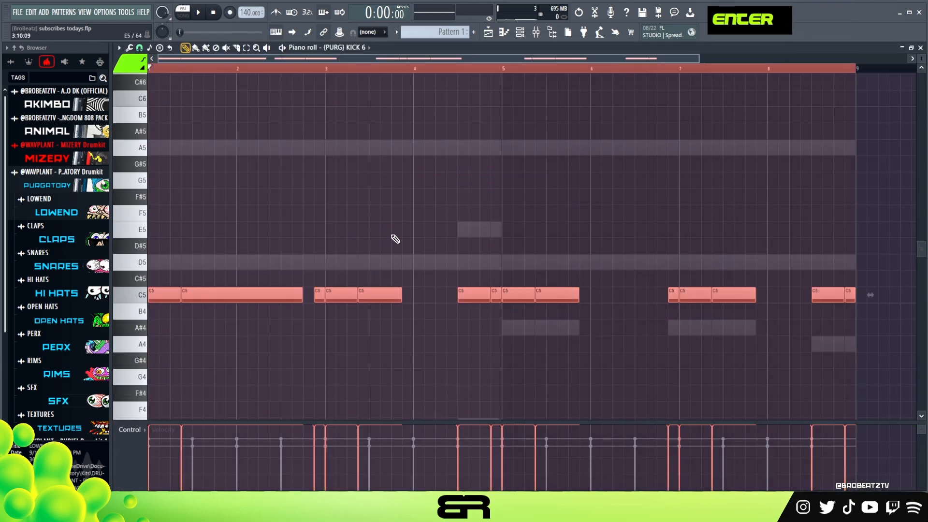
{"action": "right_click", "coordinate": [380, 164]}
Step: Bring up the channel rack and move its window slightly higher
{"action": "left_click", "coordinate": [521, 35]}
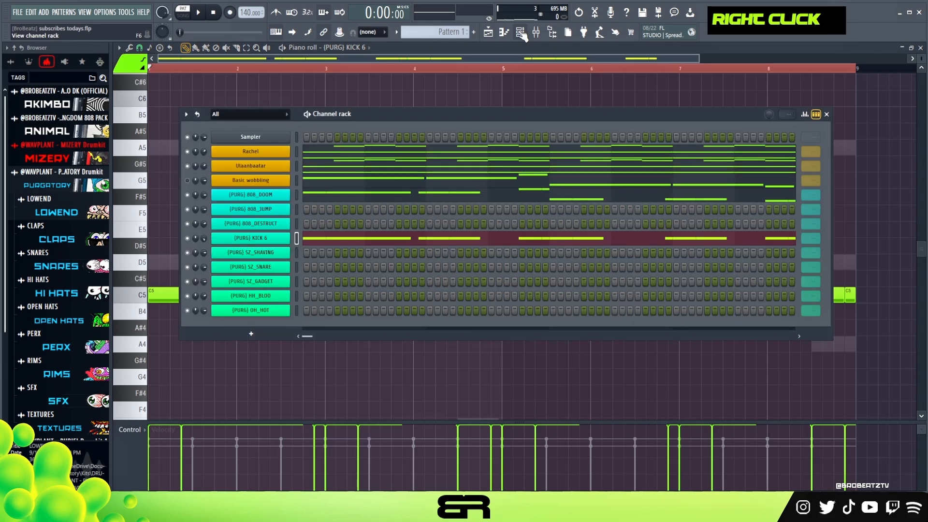
{"action": "right_click", "coordinate": [290, 206]}
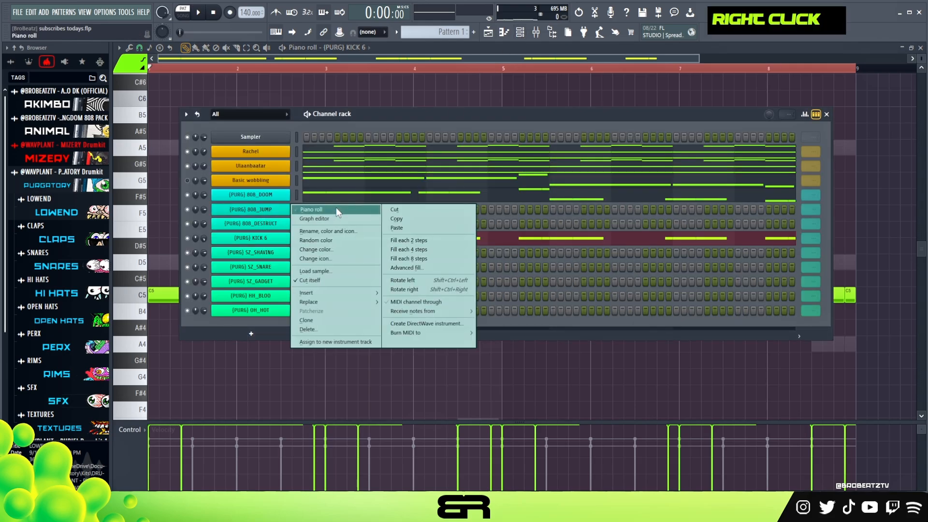
{"action": "left_click", "coordinate": [387, 109]}
{"action": "left_click_drag", "start_coordinate": [372, 116], "coordinate": [394, 95]}
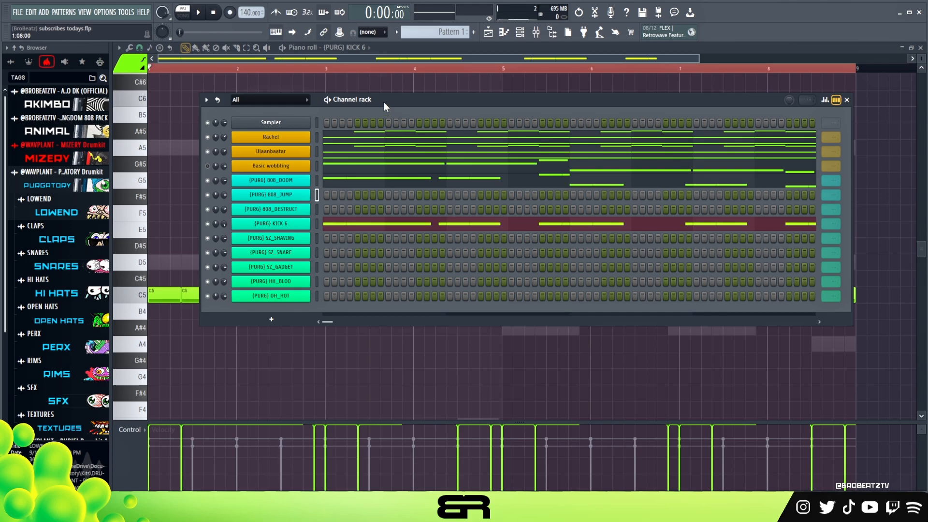
{"action": "left_click_drag", "start_coordinate": [385, 100], "coordinate": [360, 101]}
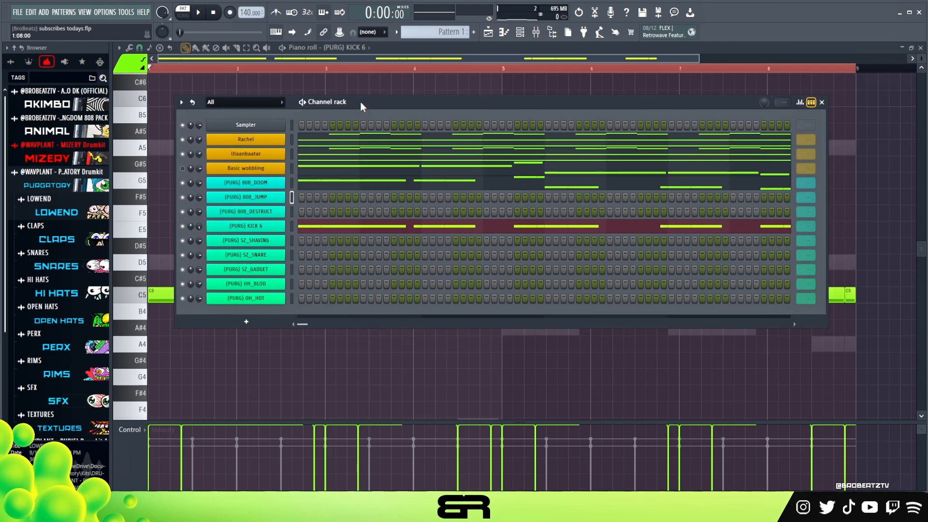
Step: Open the (PURG) 808_DESTRUCT channel in the piano roll
{"action": "right_click", "coordinate": [275, 197]}
{"action": "left_click", "coordinate": [274, 197]}
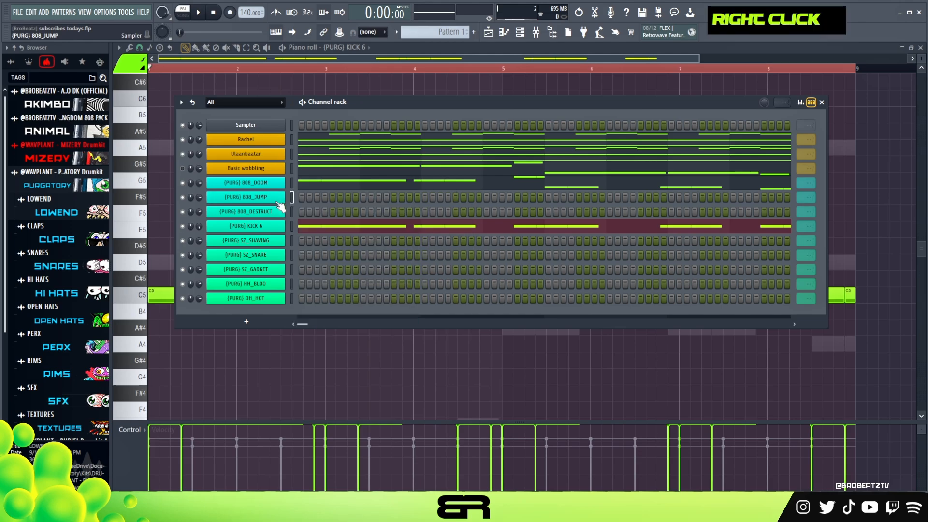
{"action": "double_click", "coordinate": [275, 198], "text": "ctrl"}
{"action": "left_click", "coordinate": [275, 198], "text": "ctrl"}
{"action": "double_click", "coordinate": [276, 213], "text": "ctrl"}
{"action": "right_click", "coordinate": [275, 212]}
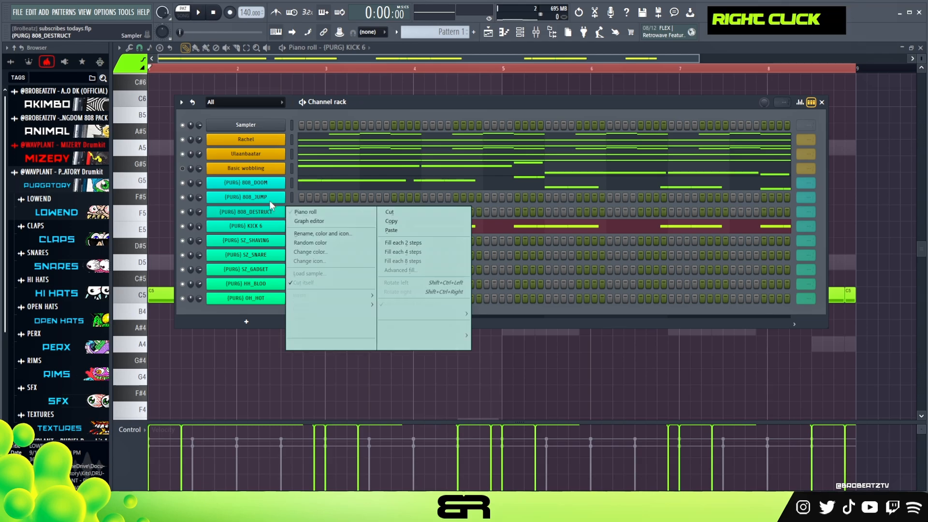
{"action": "left_click", "coordinate": [318, 210]}
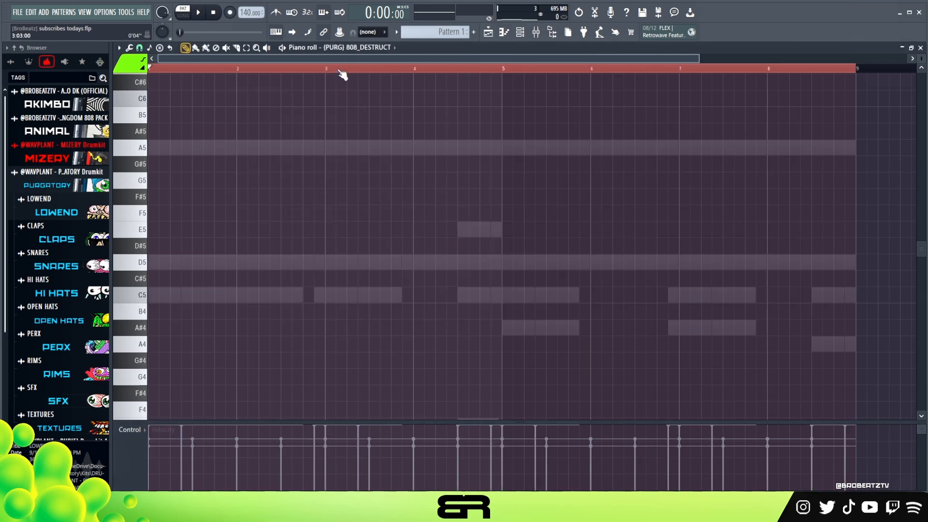
Step: Place three separated D5 notes of eight steps each from the start of bar 1 into bar 2
{"action": "scroll", "coordinate": [315, 166], "scroll_direction": "up", "scroll_amount": 2}
{"action": "scroll", "coordinate": [326, 174], "scroll_direction": "up", "scroll_amount": 3}
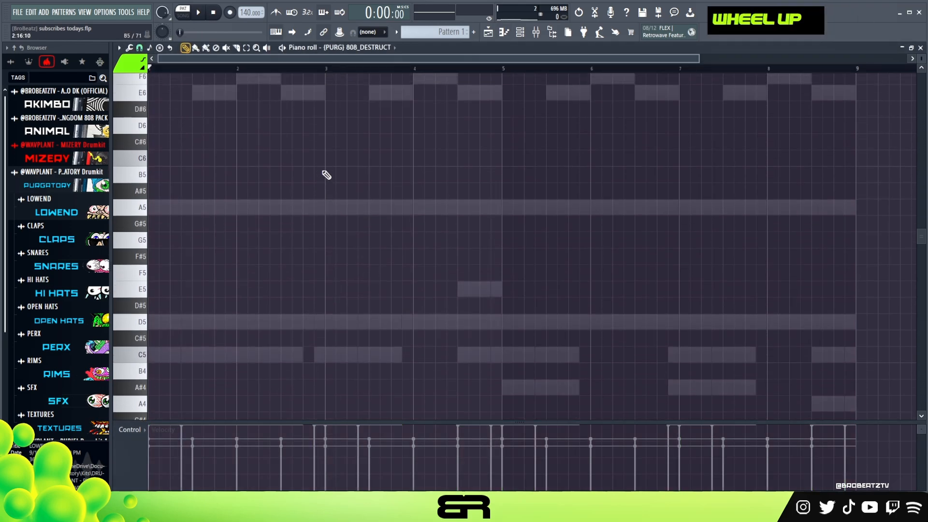
{"action": "scroll", "coordinate": [430, 139], "scroll_direction": "down", "scroll_amount": 2}
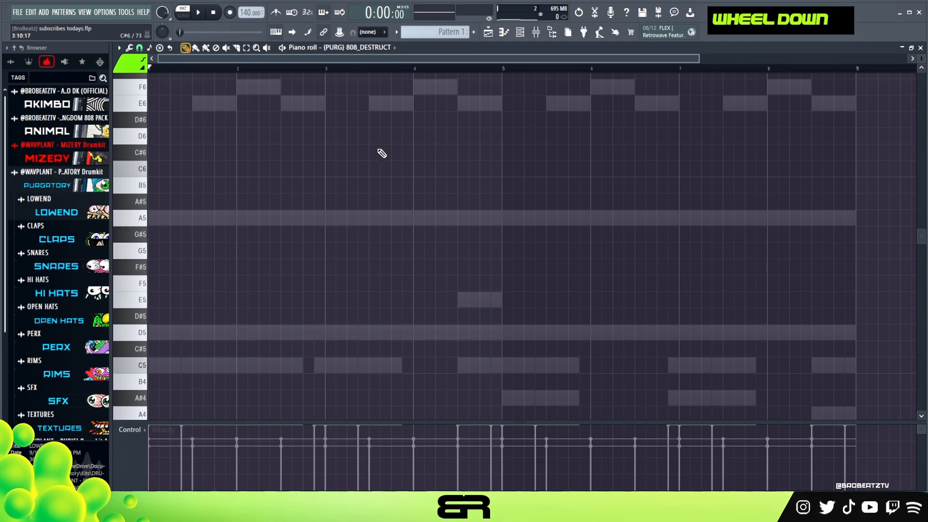
{"action": "scroll", "coordinate": [309, 232], "scroll_direction": "down", "scroll_amount": 2}
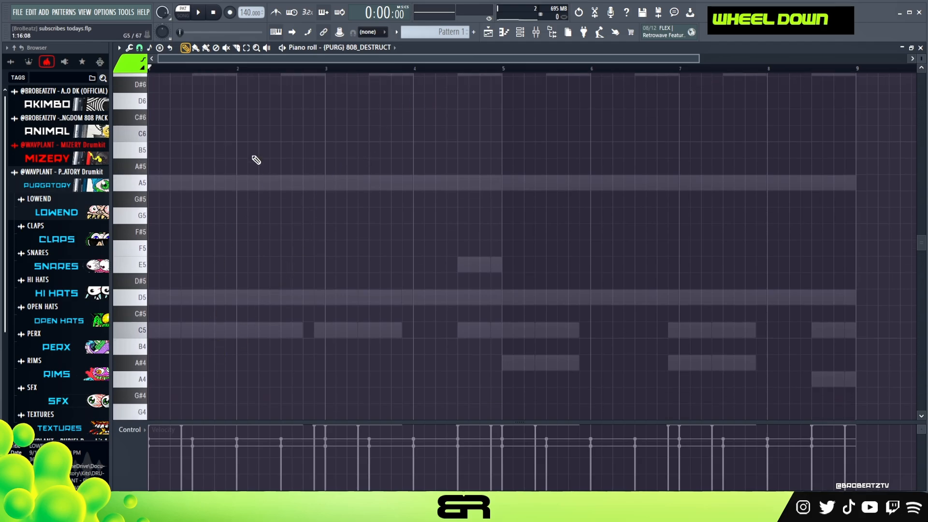
{"action": "left_click", "coordinate": [169, 297]}
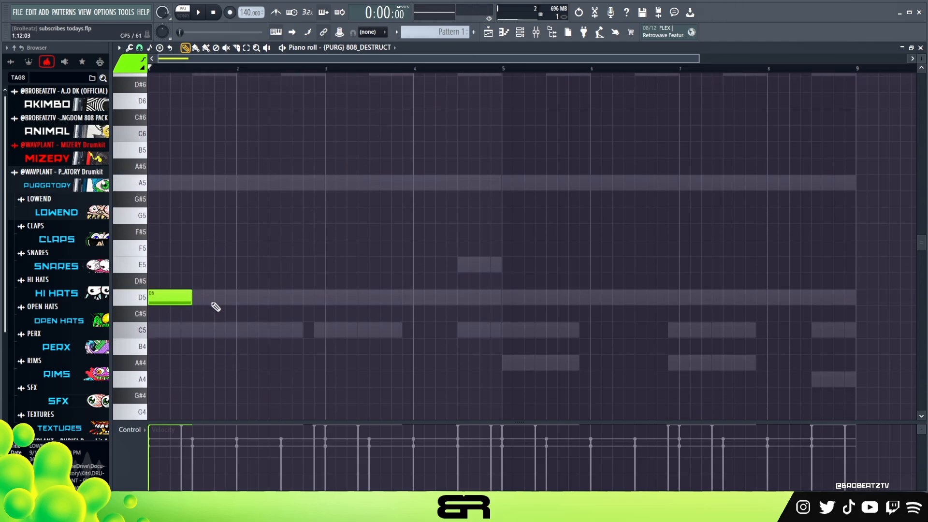
{"action": "left_click", "coordinate": [213, 298]}
{"action": "left_click", "coordinate": [266, 298]}
Step: Place F#5, A#5 and C6 notes in note colour 7, and F#5 and C#5 notes in colour 1 across bars 5 and 6
{"action": "left_click", "coordinate": [129, 65]}
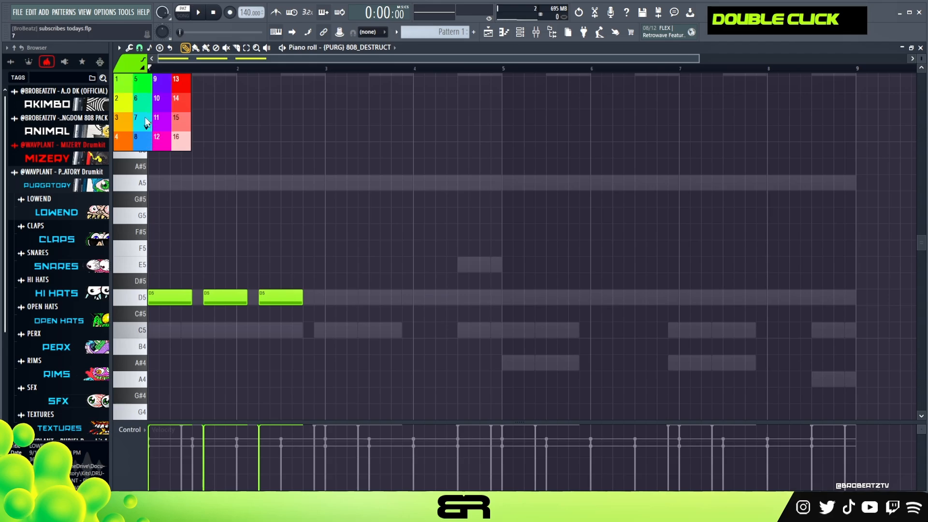
{"action": "left_click", "coordinate": [146, 122]}
{"action": "left_click", "coordinate": [338, 231]}
{"action": "left_click", "coordinate": [372, 166]}
{"action": "left_click", "coordinate": [479, 133]}
{"action": "left_click", "coordinate": [128, 65]}
{"action": "left_click", "coordinate": [124, 86]}
{"action": "left_click", "coordinate": [538, 231]}
{"action": "left_click", "coordinate": [613, 313]}
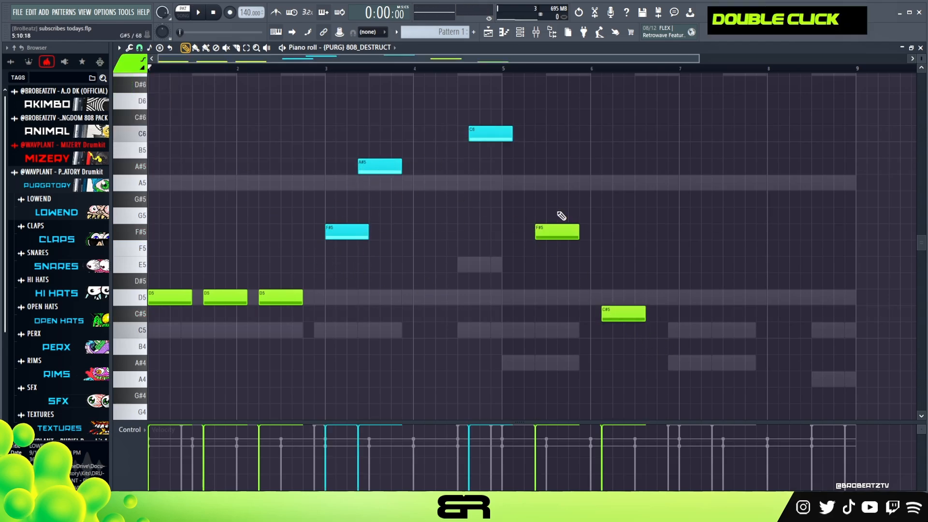
Step: Delete all the test notes from the (PURG) 808_DESTRUCT piano roll
{"action": "right_click", "coordinate": [623, 313]}
{"action": "right_click", "coordinate": [557, 231]}
{"action": "right_click", "coordinate": [491, 134]}
{"action": "right_click", "coordinate": [379, 166]}
{"action": "right_click", "coordinate": [347, 231]}
{"action": "right_click", "coordinate": [280, 297]}
{"action": "right_click", "coordinate": [225, 297]}
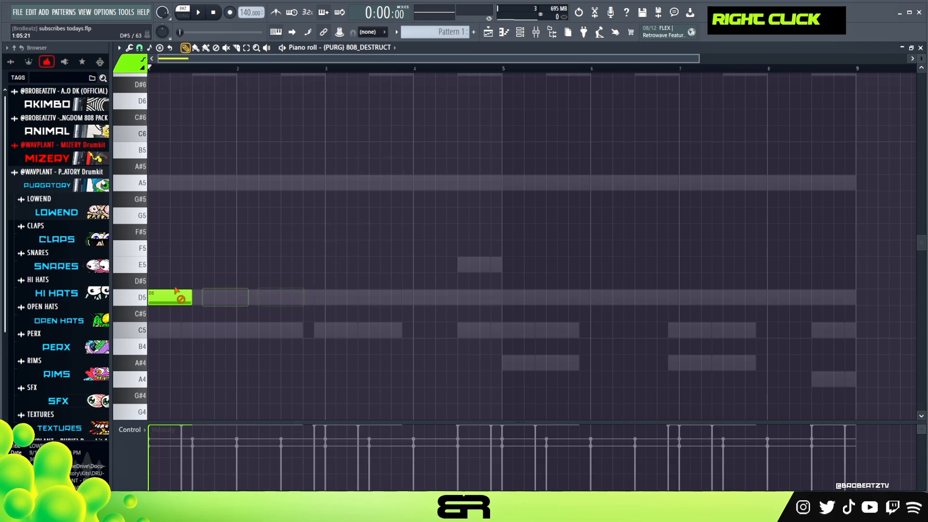
{"action": "right_click", "coordinate": [169, 295]}
Step: Audition the pattern and add a D5 note at 1:15, shortened to about six steps
{"action": "key", "text": "space"}
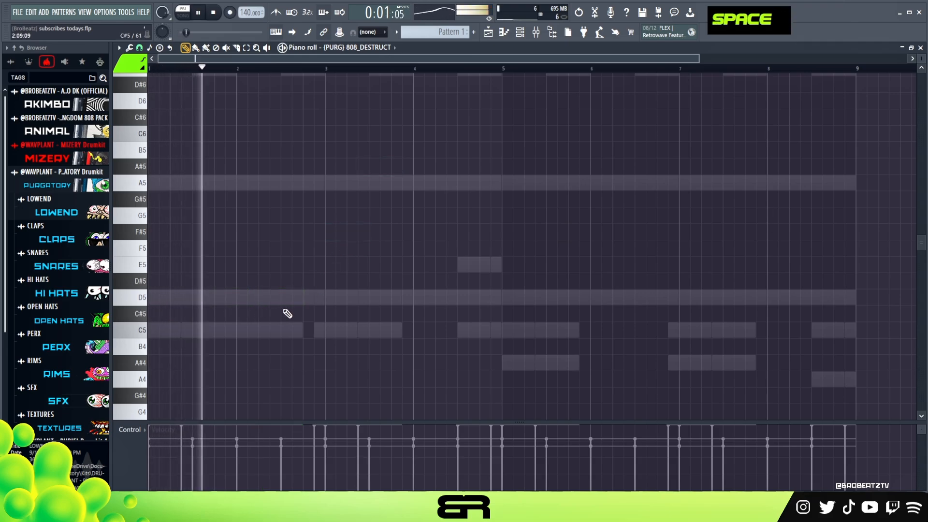
{"action": "key", "text": "space"}
{"action": "key", "text": "space"}
{"action": "left_click", "coordinate": [244, 297]}
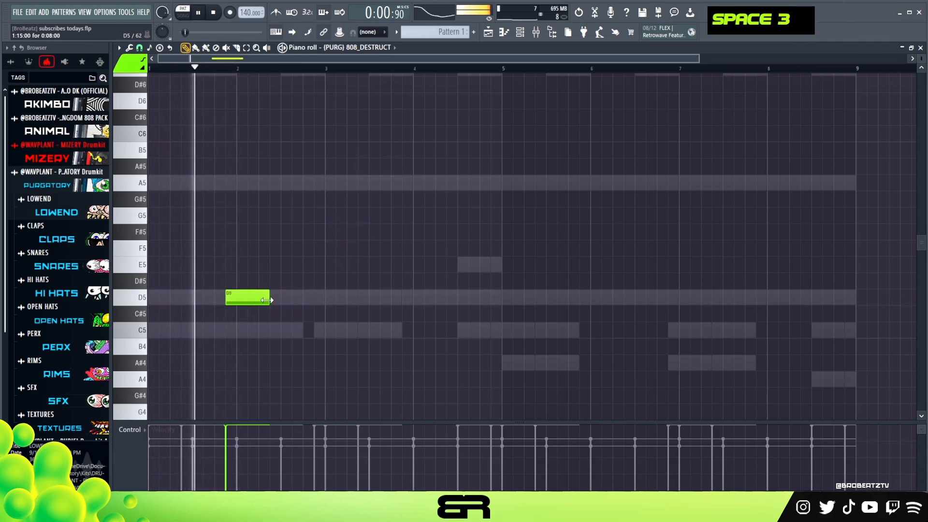
{"action": "left_click_drag", "start_coordinate": [266, 300], "coordinate": [259, 301]}
{"action": "key", "text": "space"}
{"action": "key", "text": "space"}
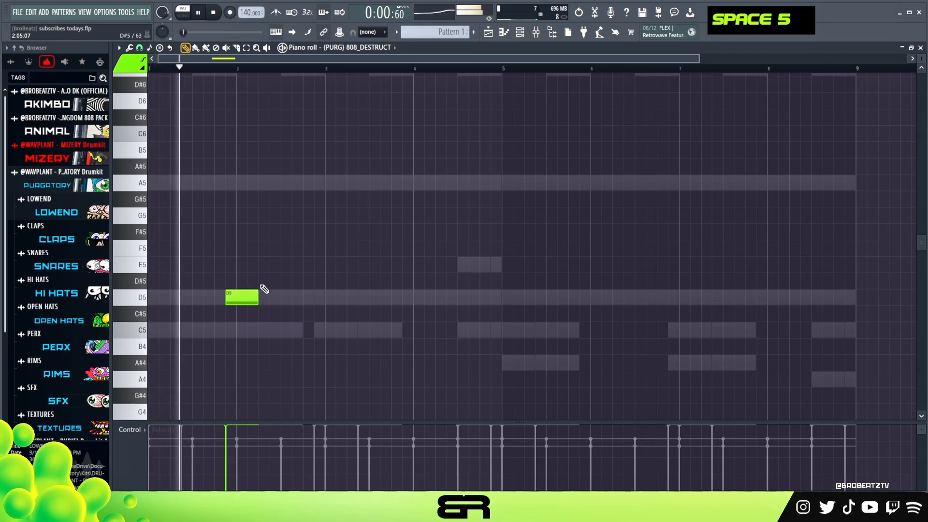
Step: Add a two-step A5 note early in bar 2 and trim the first D5 note to end where it starts
{"action": "left_click", "coordinate": [262, 183]}
{"action": "key", "text": "space"}
{"action": "left_click_drag", "start_coordinate": [289, 183], "coordinate": [250, 187]}
{"action": "key", "text": "space"}
{"action": "left_click_drag", "start_coordinate": [258, 296], "coordinate": [247, 297]}
{"action": "key", "text": "space"}
{"action": "key", "text": "space"}
Step: Add two more D5 notes in bar 2, extending the last one to the start of bar 3
{"action": "left_click", "coordinate": [260, 301]}
{"action": "right_click", "coordinate": [288, 312]}
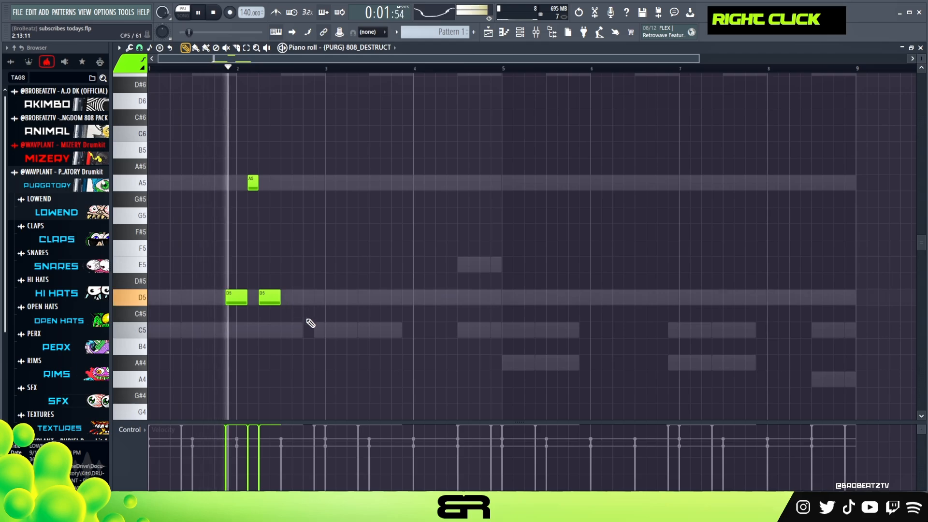
{"action": "left_click", "coordinate": [296, 298]}
{"action": "key", "text": "space"}
{"action": "key", "text": "space"}
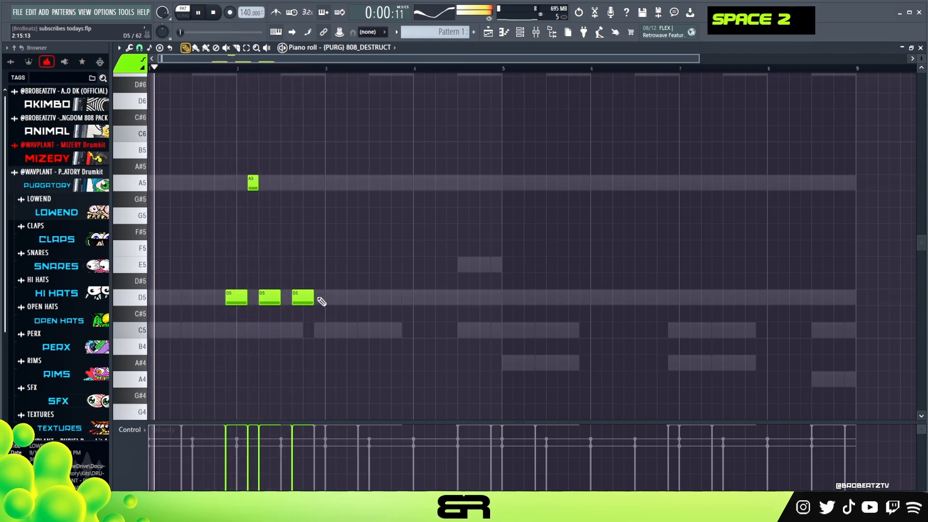
{"action": "left_click_drag", "start_coordinate": [312, 297], "coordinate": [325, 297]}
{"action": "key", "text": "space"}
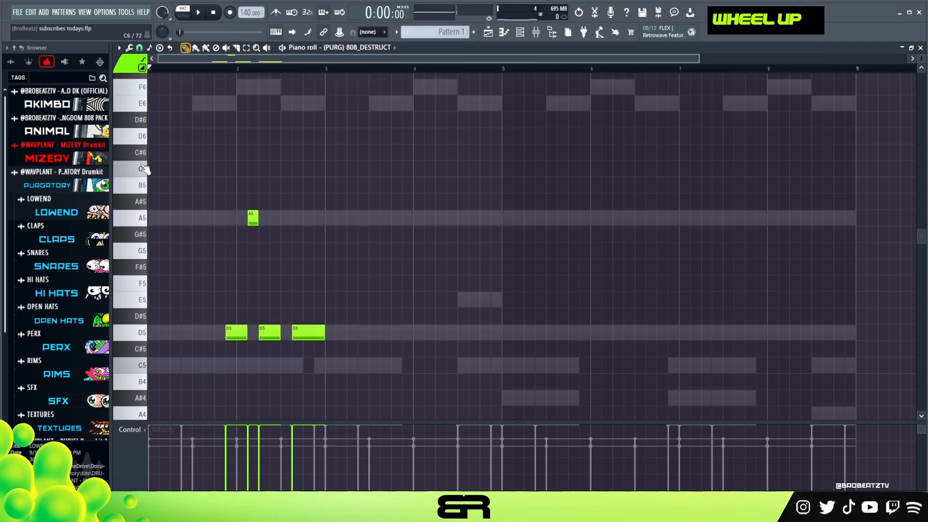
Step: Add a short D6 slide note near the end of bar 2, above the last D5 note, and audition it
{"action": "left_click", "coordinate": [315, 144]}
{"action": "key", "text": "space"}
{"action": "left_click_drag", "start_coordinate": [343, 139], "coordinate": [319, 141]}
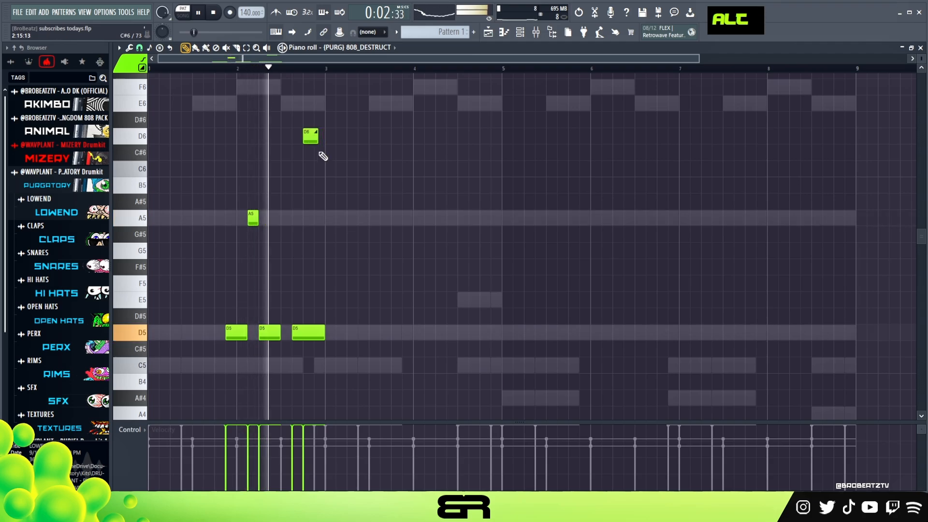
{"action": "right_click", "coordinate": [327, 176]}
{"action": "key", "text": "space"}
{"action": "key", "text": "space"}
Step: Trim the last D5 note and the D6 slide note to end at the same point just before bar 3
{"action": "left_click_drag", "start_coordinate": [324, 332], "coordinate": [314, 333]}
{"action": "left_click_drag", "start_coordinate": [318, 140], "coordinate": [314, 140]}
{"action": "right_click", "coordinate": [335, 180]}
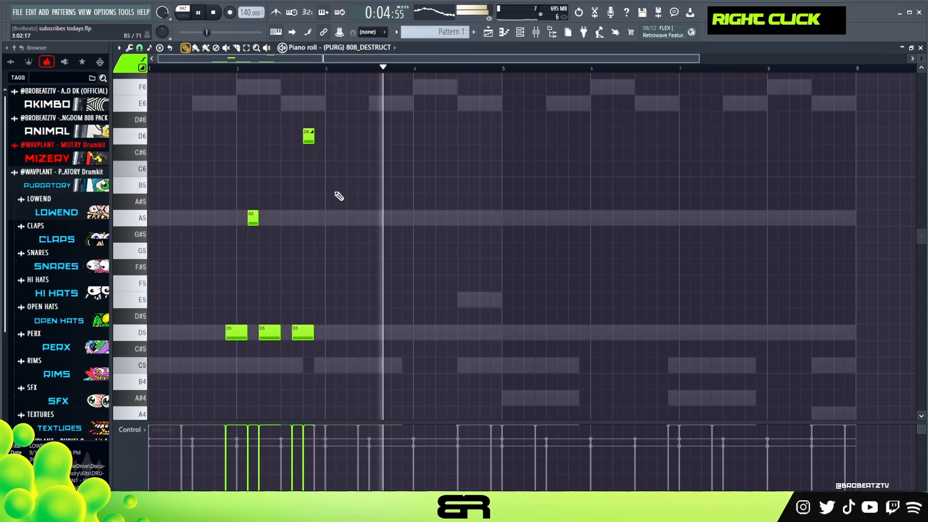
{"action": "key", "text": "space"}
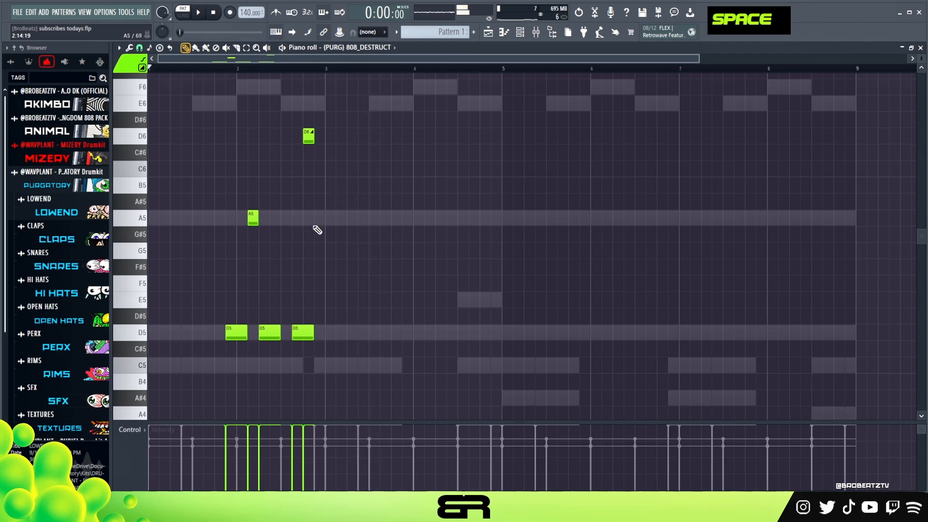
Step: Set the volume envelope predelay time of (PURG) 808_DESTRUCT to 2% and audition the pattern
{"action": "left_click", "coordinate": [522, 33]}
{"action": "left_click", "coordinate": [271, 214]}
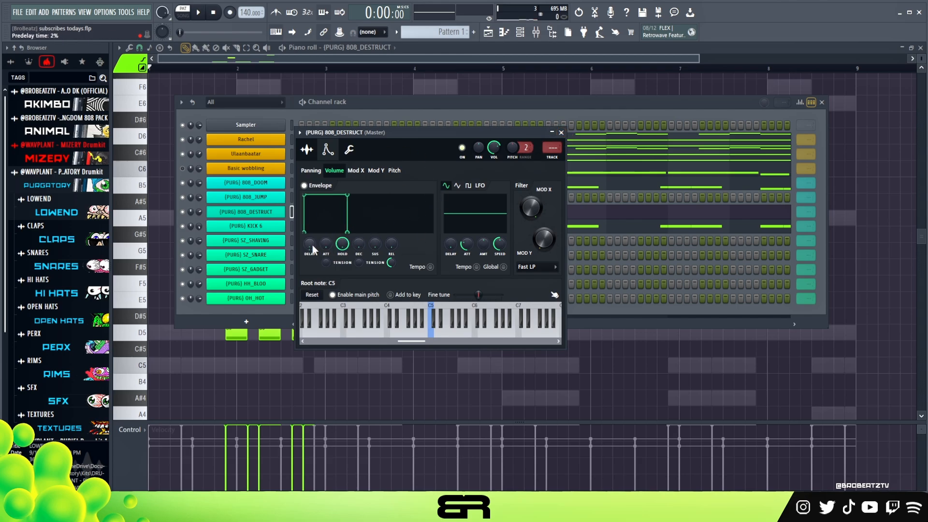
{"action": "key", "text": "space"}
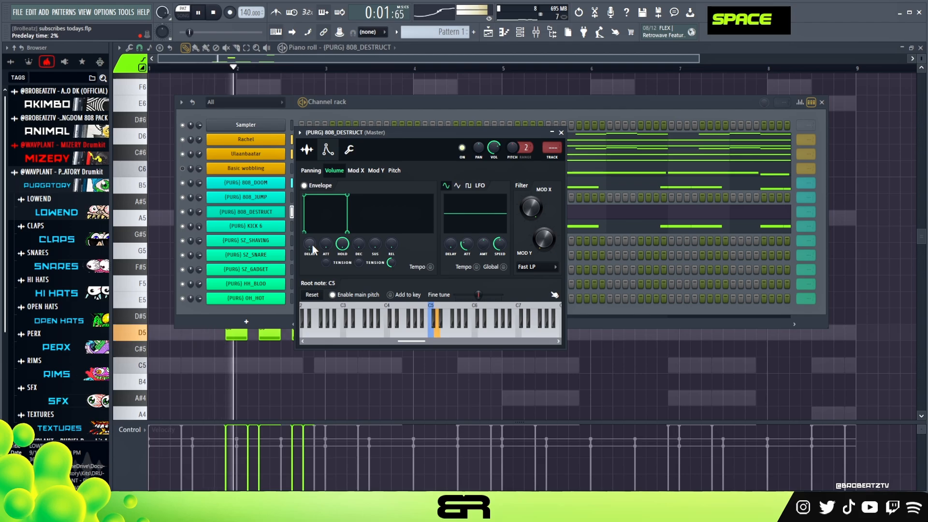
{"action": "key", "text": "space"}
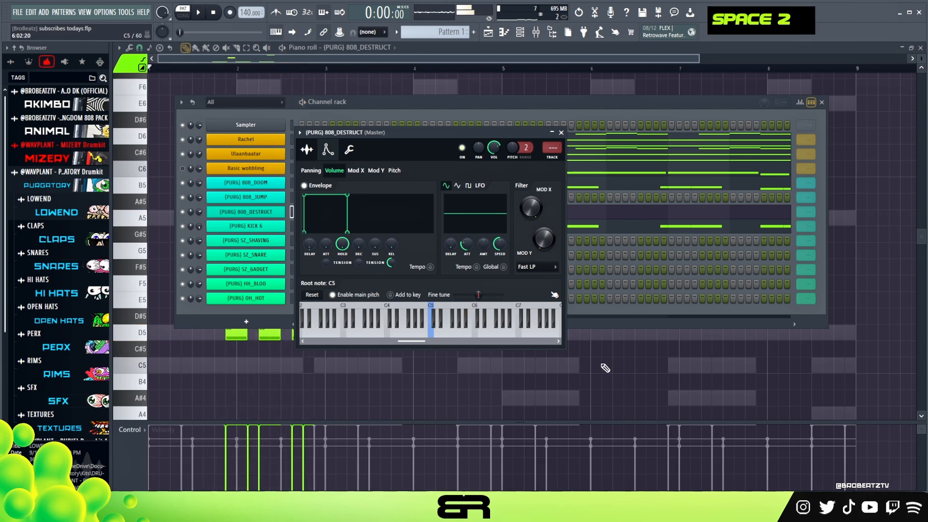
{"action": "right_click", "coordinate": [607, 382]}
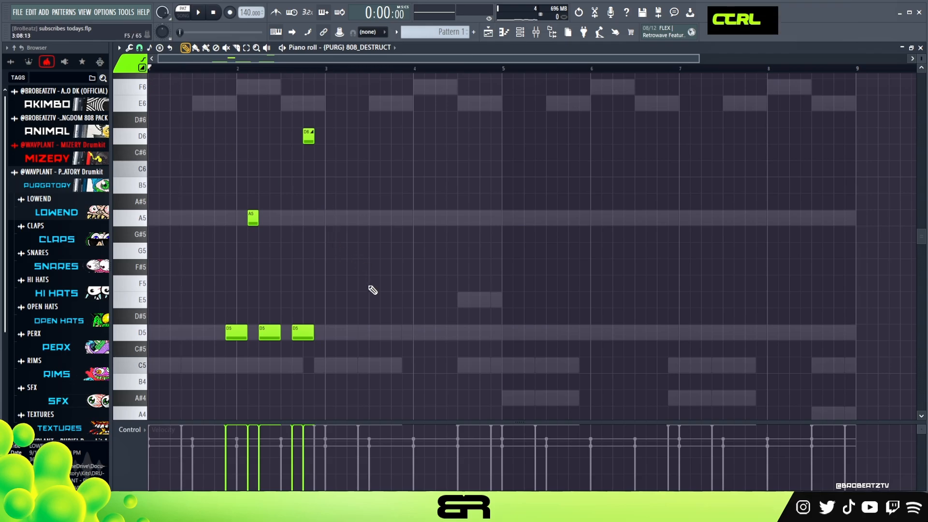
Step: Duplicate the whole note phrase two bars later and deselect the copy
{"action": "key", "text": "ctrl+a"}
{"action": "left_click_drag", "start_coordinate": [237, 337], "coordinate": [408, 341], "text": "shift"}
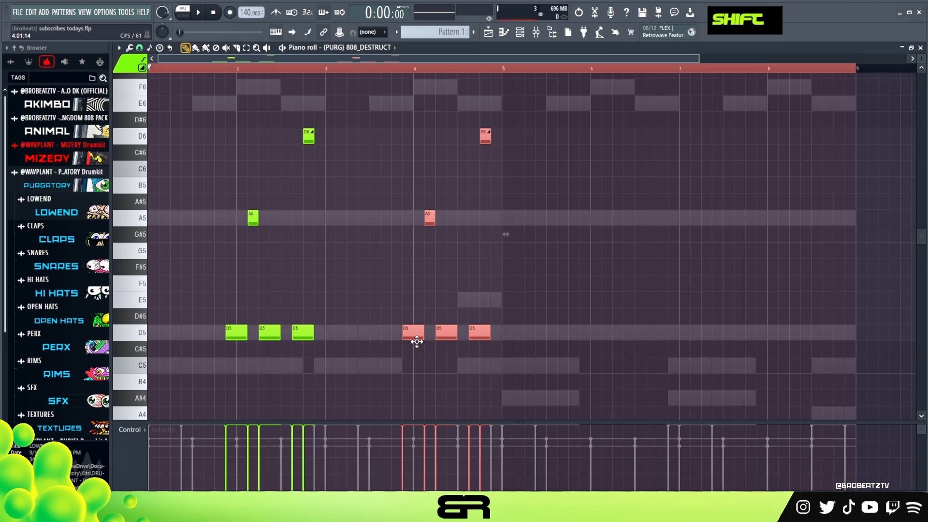
{"action": "right_click", "coordinate": [416, 341]}
Step: Lower the copied D6 slide note at the end of bar 4 to E5
{"action": "left_click", "coordinate": [485, 136], "text": "ctrl"}
{"action": "key", "text": "shift+Down"}
{"action": "key", "text": "ctrl+Down"}
{"action": "key", "text": "shift+Down"}
{"action": "key", "text": "shift+Up"}
{"action": "right_click", "coordinate": [504, 303]}
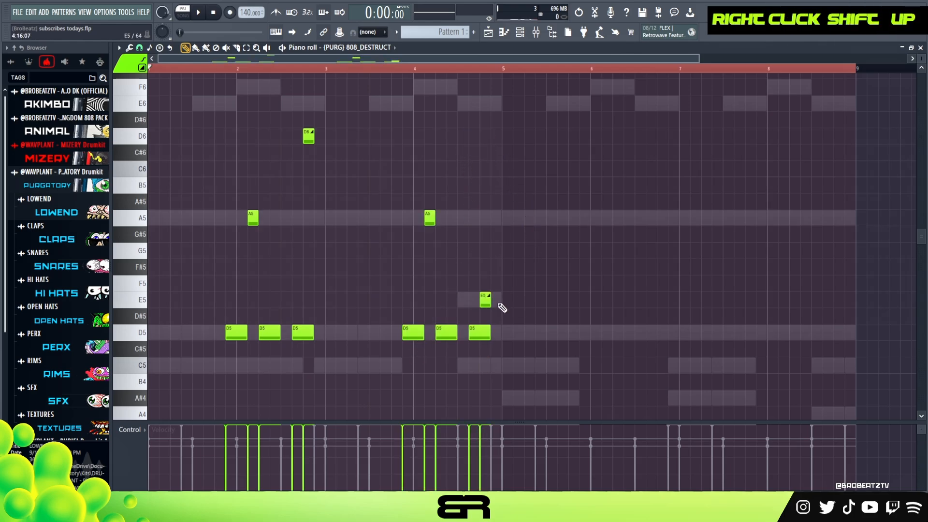
Step: Delete the slide note at the end of bar 4 and raise the last copied D5 note to E5
{"action": "left_click", "coordinate": [485, 336], "text": "ctrl"}
{"action": "key", "text": "shift+Up"}
{"action": "key", "text": "shift+Up"}
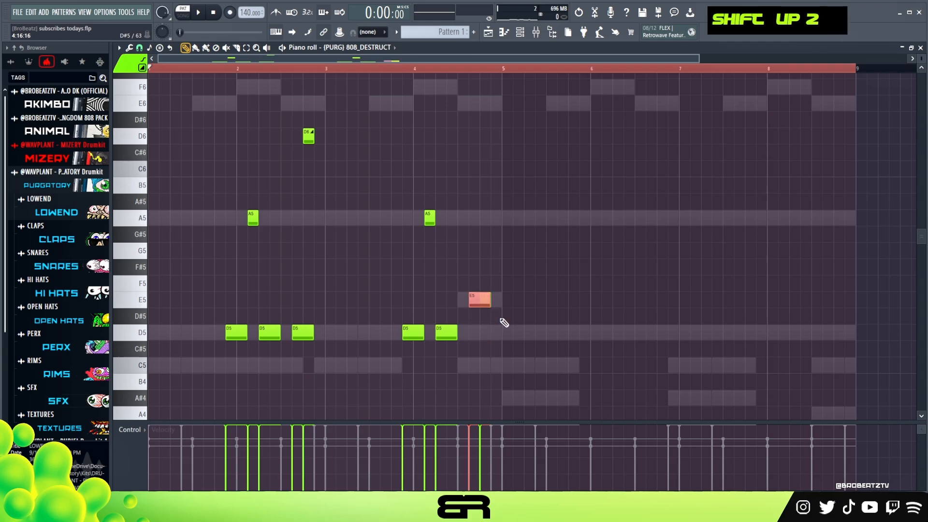
{"action": "key", "text": "shift+Down"}
{"action": "key", "text": "shift+Down"}
{"action": "right_click", "coordinate": [482, 307]}
{"action": "key", "text": "shift+Up"}
{"action": "key", "text": "shift+Up"}
{"action": "right_click", "coordinate": [494, 351]}
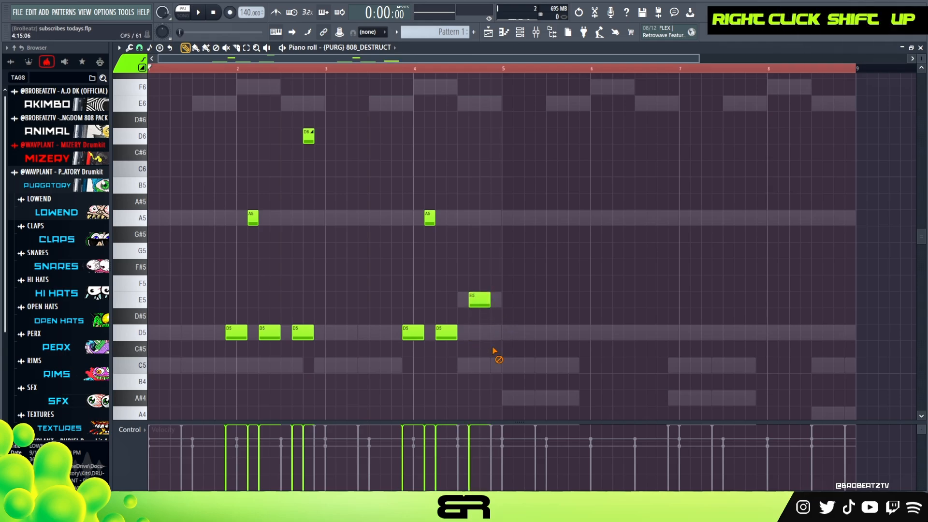
Step: Add a D5 note at 4:13, shorten it to under two steps, and trim the preceding E5 note to two steps
{"action": "left_click", "coordinate": [483, 302]}
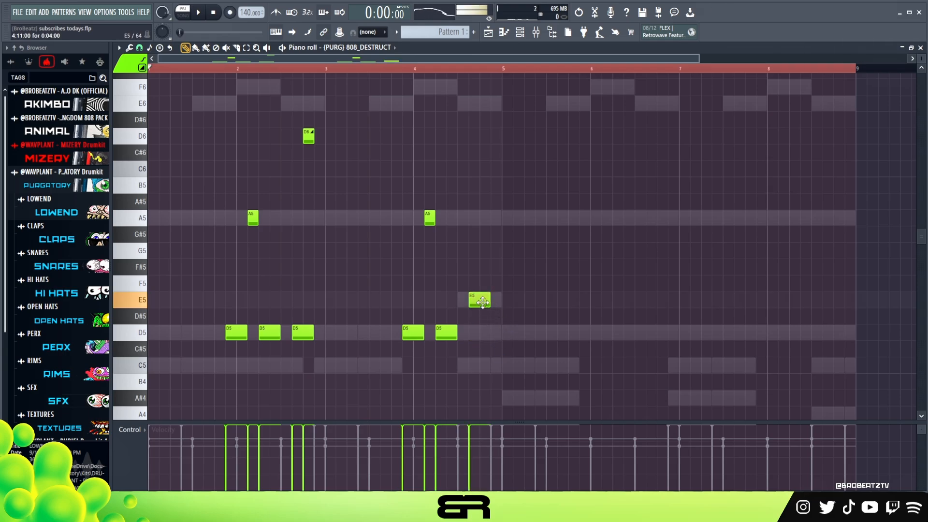
{"action": "right_click", "coordinate": [492, 334]}
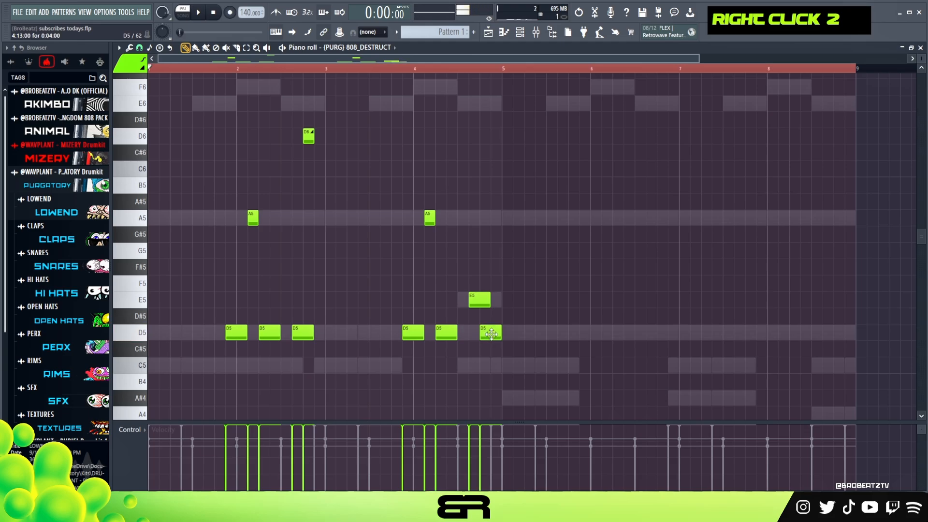
{"action": "key", "text": "space"}
{"action": "left_click_drag", "start_coordinate": [501, 332], "coordinate": [489, 333]}
{"action": "left_click_drag", "start_coordinate": [488, 299], "coordinate": [479, 304]}
{"action": "right_click", "coordinate": [523, 322]}
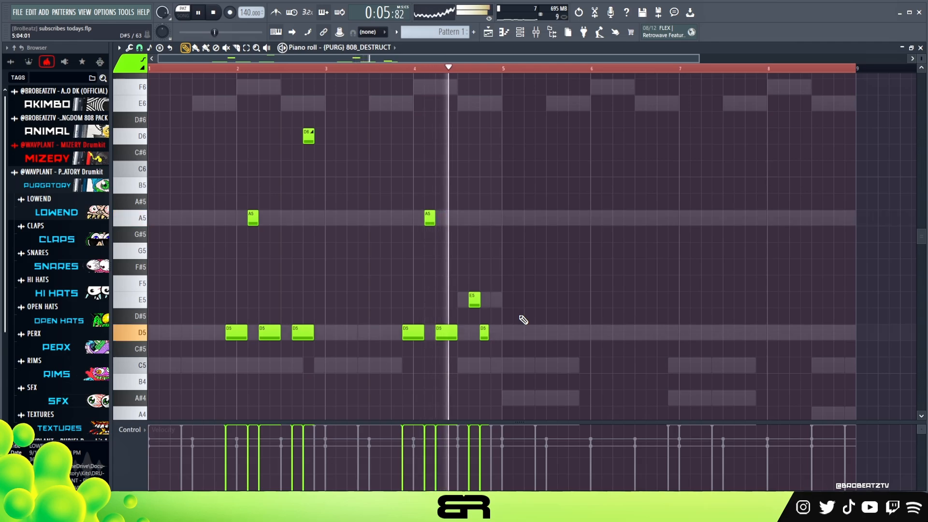
Step: Audition the pattern and trim the final D5 note in bar 4 slightly shorter
{"action": "key", "text": "space"}
{"action": "key", "text": "space"}
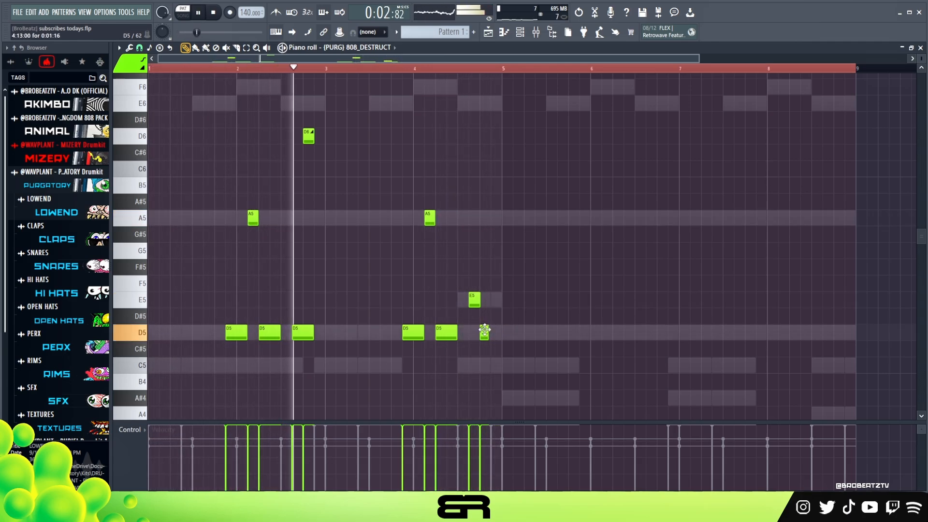
{"action": "left_click_drag", "start_coordinate": [489, 331], "coordinate": [485, 332]}
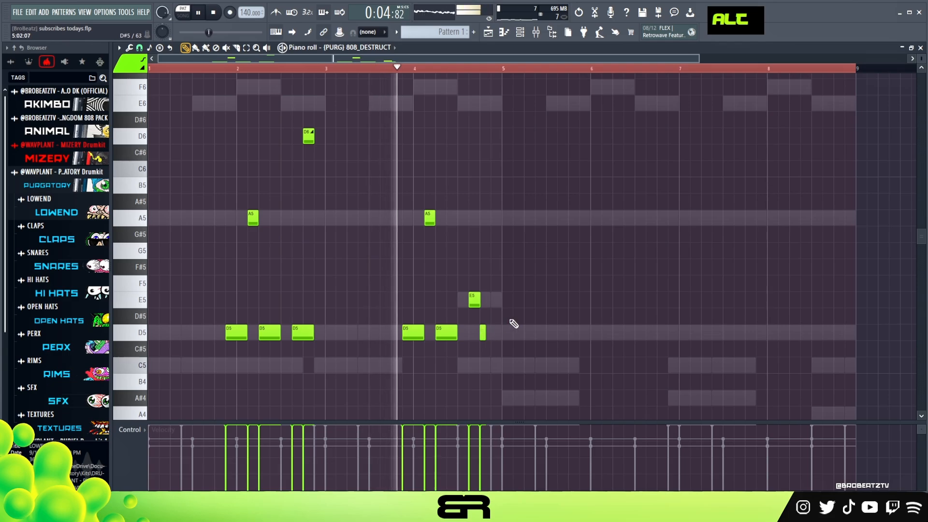
{"action": "right_click", "coordinate": [511, 321]}
Step: Set the velocity of the short final D5 note to 64% and audition it
{"action": "scroll", "coordinate": [511, 322], "scroll_direction": "down", "scroll_amount": 1}
{"action": "scroll", "coordinate": [510, 321], "scroll_direction": "up", "scroll_amount": 1}
{"action": "left_click", "coordinate": [488, 449]}
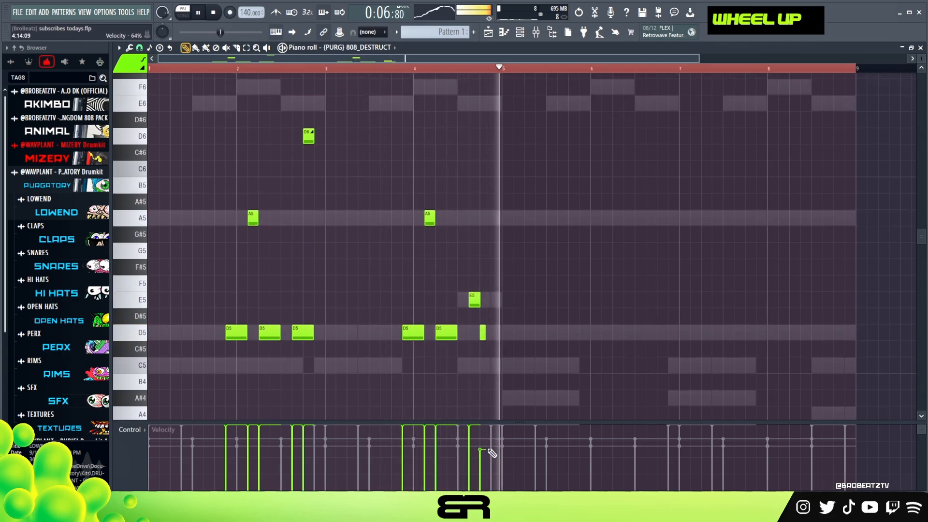
{"action": "right_click", "coordinate": [532, 329]}
{"action": "key", "text": "space"}
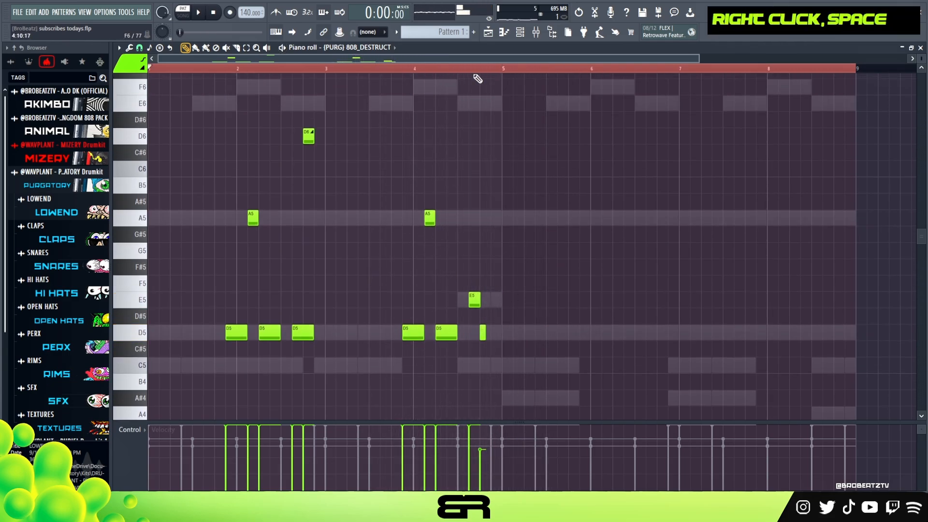
Step: Set the volume envelope predelay time of (PURG) 808_DESTRUCT to 1% and audition the pattern
{"action": "left_click", "coordinate": [525, 37]}
{"action": "double_click", "coordinate": [273, 212]}
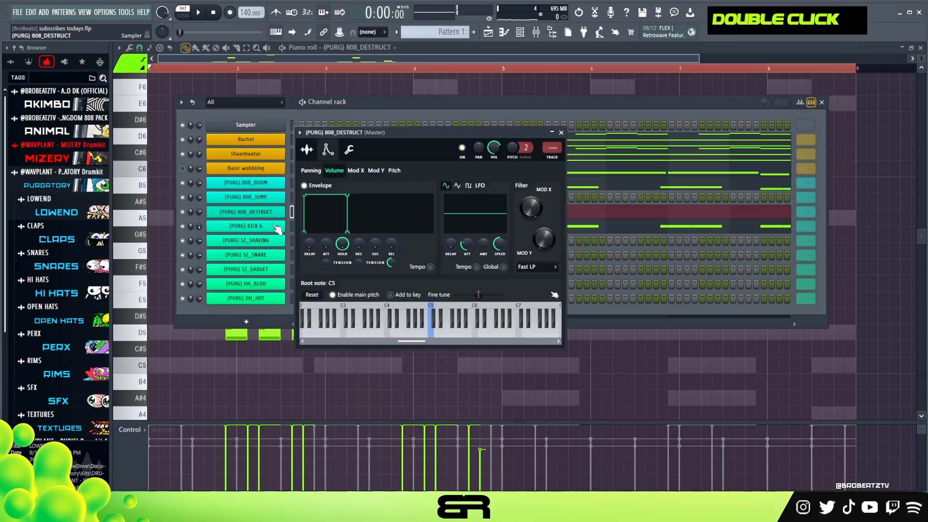
{"action": "key", "text": "space"}
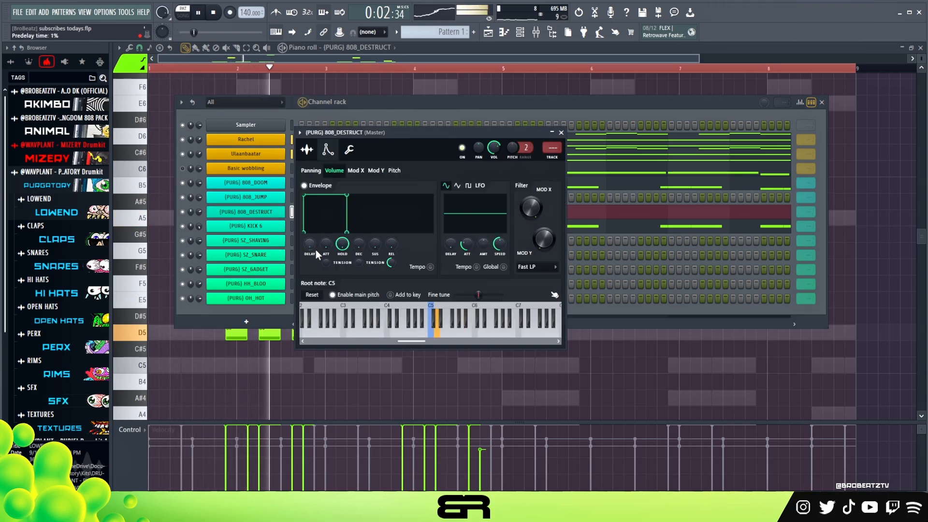
{"action": "key", "text": "space"}
{"action": "right_click", "coordinate": [438, 378]}
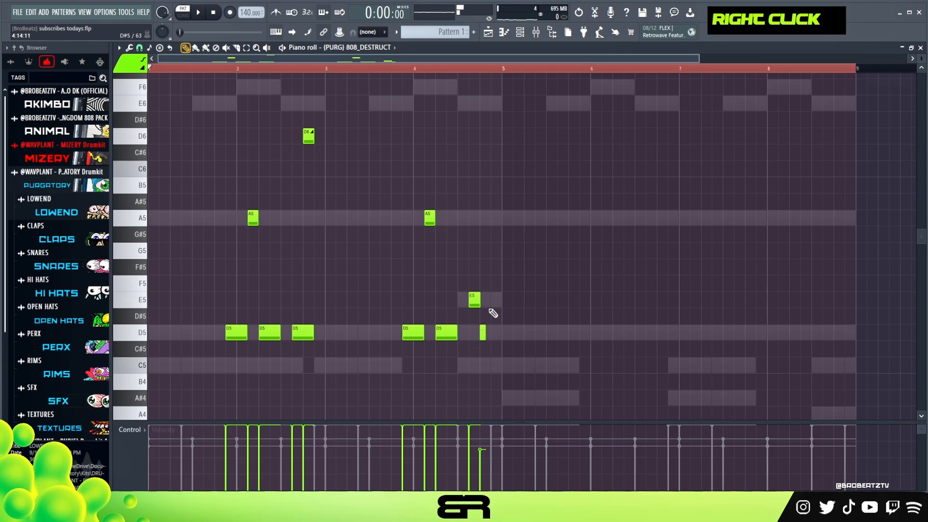
Step: Duplicate all the (PURG) 808_DESTRUCT notes four bars later to fill the eight-bar pattern
{"action": "key", "text": "ctrl+a"}
{"action": "left_click_drag", "start_coordinate": [234, 335], "coordinate": [592, 335], "text": "shift"}
{"action": "scroll", "coordinate": [575, 326], "scroll_direction": "down", "scroll_amount": 5}
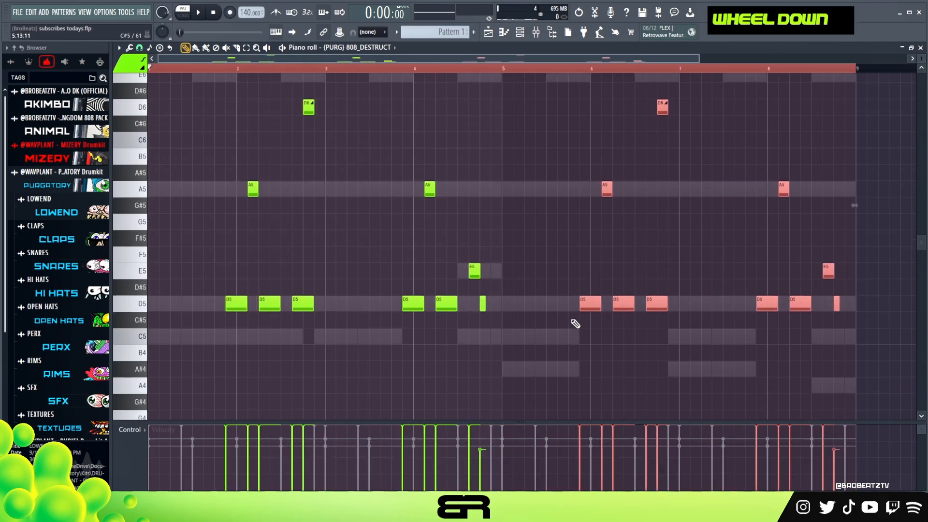
Step: Transpose the duplicated (PURG) 808_DESTRUCT notes in bars 5 to 8 down four semitones so the D5 notes sit on A#4
{"action": "scroll", "coordinate": [546, 316], "scroll_direction": "down", "scroll_amount": 4}
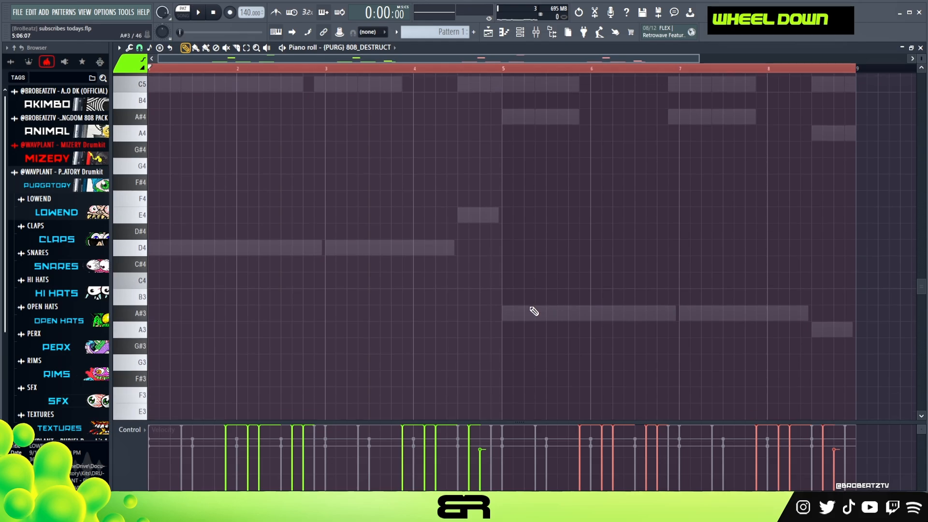
{"action": "scroll", "coordinate": [541, 285], "scroll_direction": "up", "scroll_amount": 5}
{"action": "key", "text": "shift+Down"}
{"action": "key", "text": "shift+Down"}
{"action": "key", "text": "shift+Down"}
{"action": "key", "text": "shift+Down"}
{"action": "key", "text": "shift+Down"}
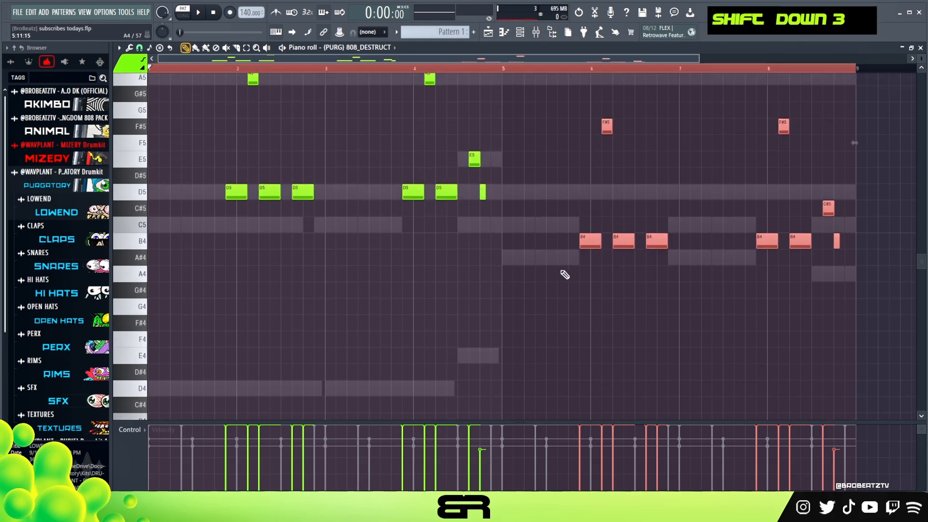
{"action": "key", "text": "shift+Up"}
{"action": "key", "text": "shift+Down"}
{"action": "scroll", "coordinate": [534, 328], "scroll_direction": "down", "scroll_amount": 3}
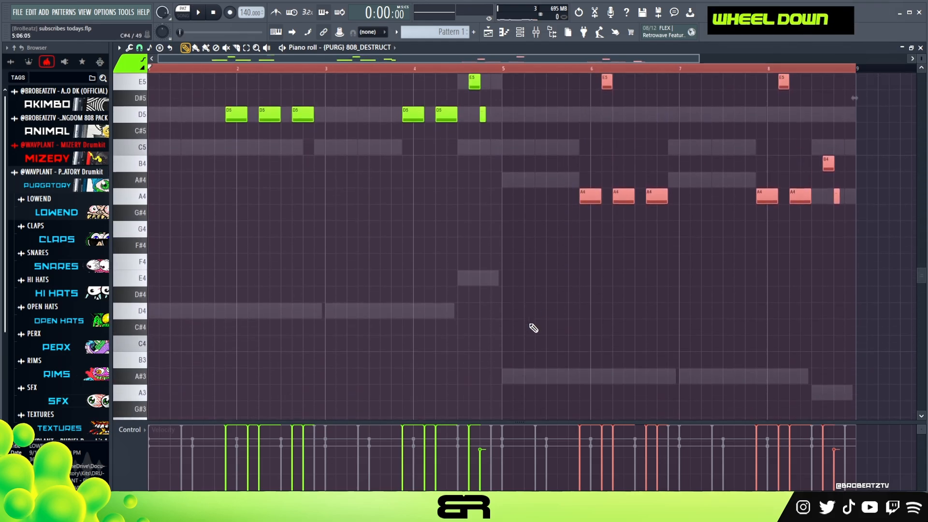
{"action": "key", "text": "shift+Up"}
{"action": "scroll", "coordinate": [654, 260], "scroll_direction": "up", "scroll_amount": 2}
Step: Lower the last two notes at the end of bar 8 to A4, clear the selection, and audition the pattern
{"action": "right_click", "coordinate": [661, 265]}
{"action": "left_click", "coordinate": [828, 323], "text": "ctrl"}
{"action": "key", "text": "shift+Down"}
{"action": "key", "text": "shift+Down"}
{"action": "key", "text": "shift+Down"}
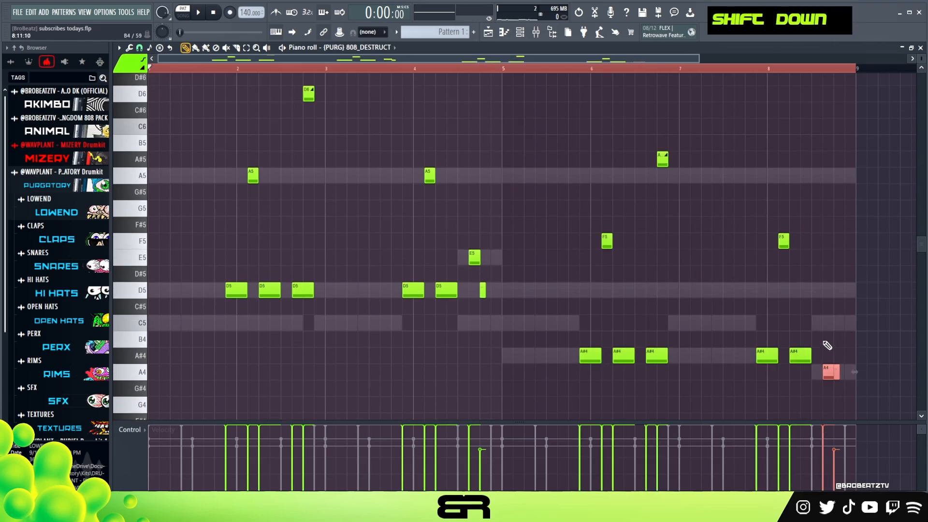
{"action": "double_click", "coordinate": [527, 67]}
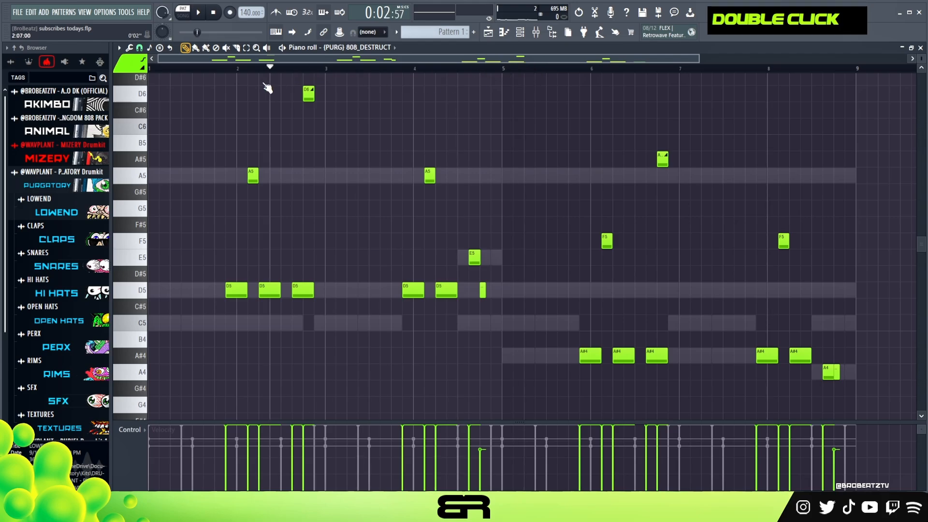
{"action": "key", "text": "space"}
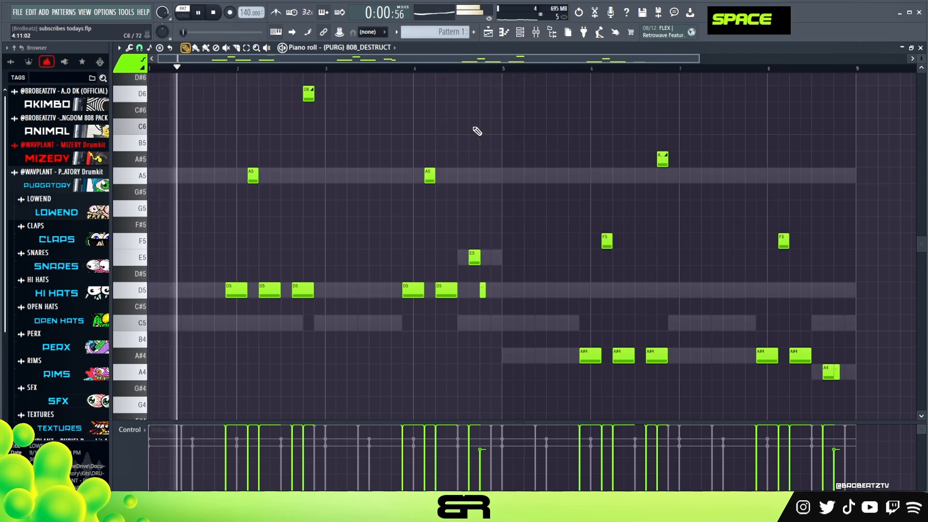
{"action": "right_click", "coordinate": [484, 139]}
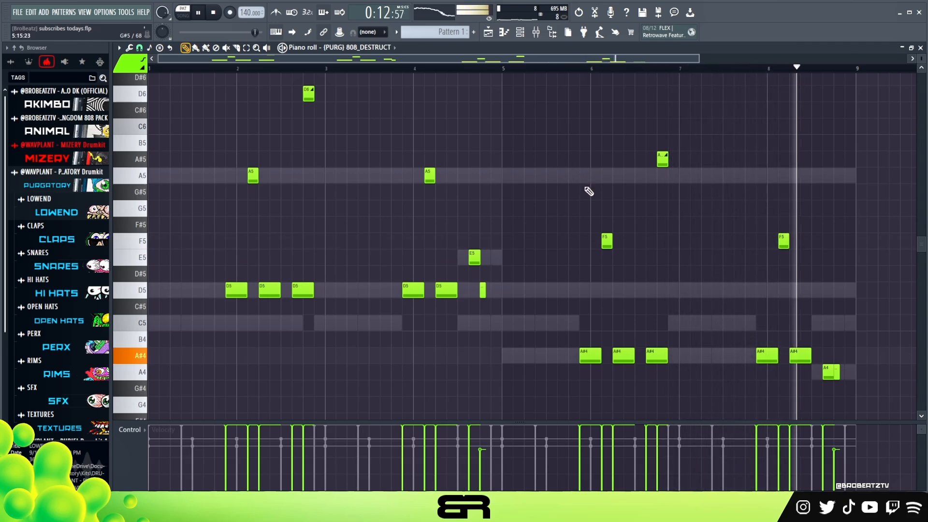
Step: Extend the second D5 and second A#4 notes to meet the following notes, and slightly trim the closing notes of bars 4 and 8
{"action": "left_click_drag", "start_coordinate": [633, 359], "coordinate": [645, 359]}
{"action": "left_click_drag", "start_coordinate": [281, 292], "coordinate": [291, 292]}
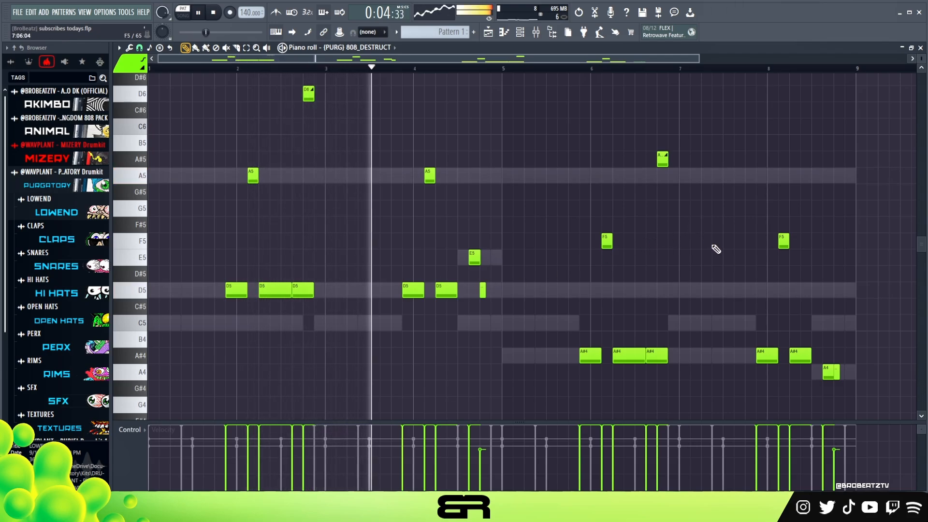
{"action": "left_click", "coordinate": [827, 373], "text": "ctrl"}
{"action": "mouse_move", "coordinate": [464, 248]}
{"action": "left_mouse_down"}
{"action": "mouse_move", "coordinate": [489, 300]}
{"action": "mouse_move", "coordinate": [477, 260]}
{"action": "left_mouse_up"}
{"action": "right_click", "coordinate": [483, 167], "text": "alt"}
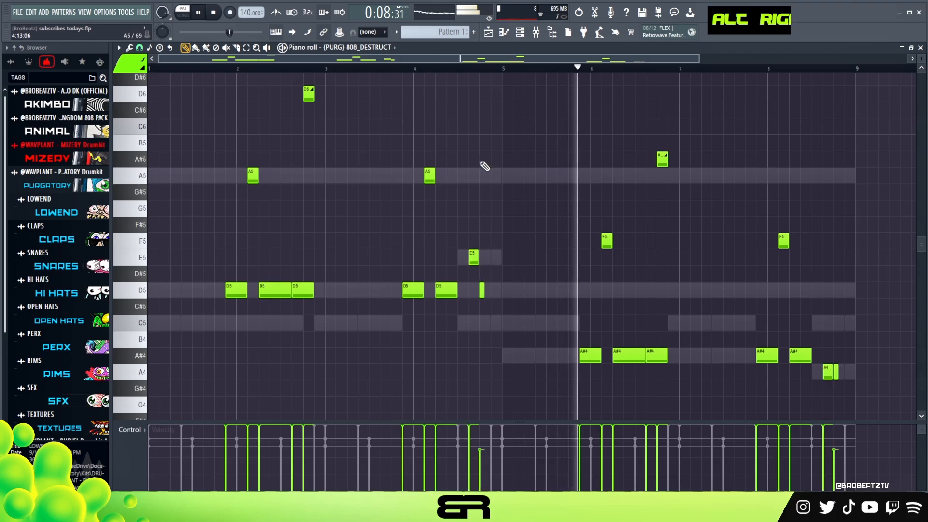
{"action": "key", "text": "space"}
{"action": "left_click", "coordinate": [438, 69]}
{"action": "key", "text": "space"}
{"action": "key", "text": "space"}
Step: Copy the (PURG) 808_DESTRUCT notes and paste them into the (PURG) 808_JUMP channel
{"action": "left_click", "coordinate": [520, 32]}
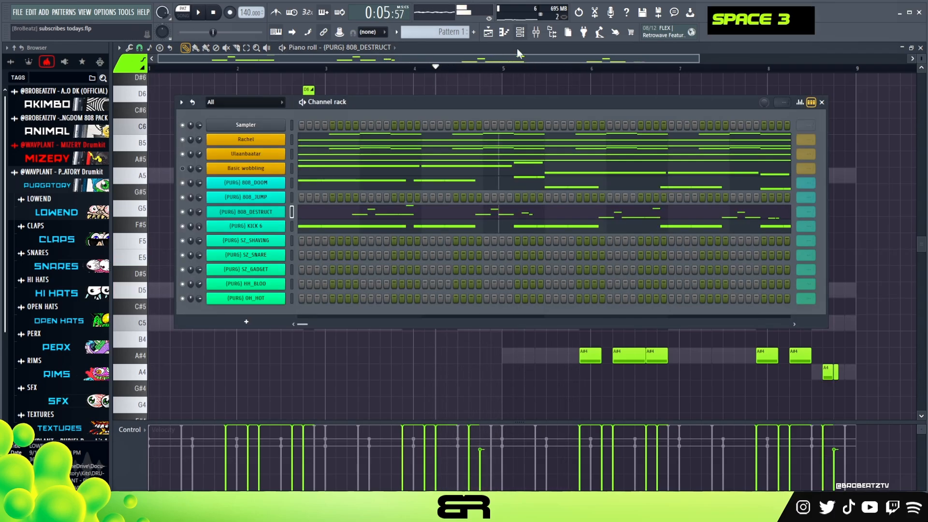
{"action": "right_click", "coordinate": [263, 212]}
{"action": "left_click", "coordinate": [384, 219]}
{"action": "right_click", "coordinate": [264, 198]}
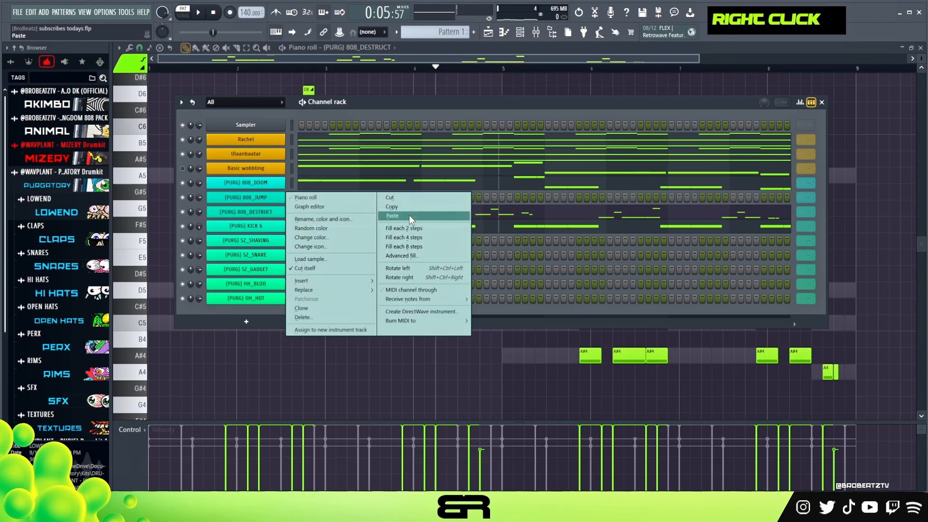
{"action": "left_click", "coordinate": [408, 214]}
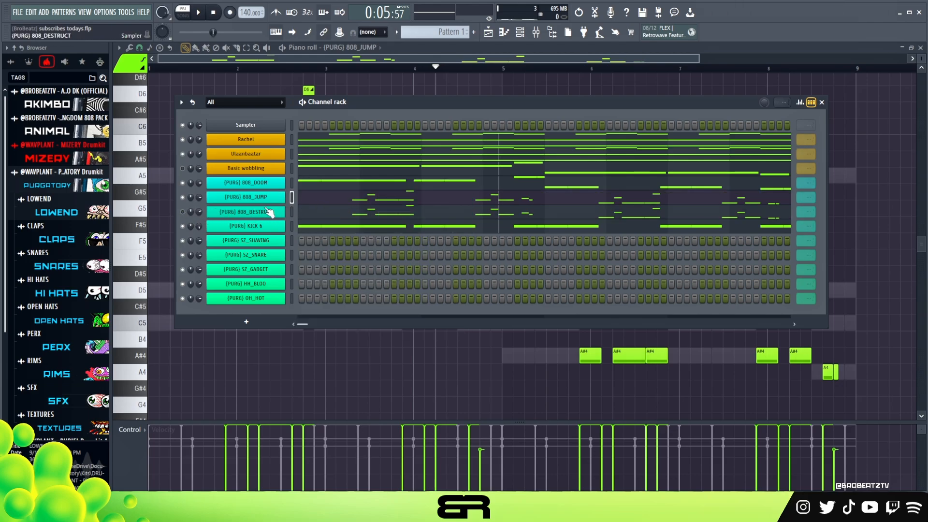
Step: Audition the pattern from the start with (PURG) 808_JUMP playing the copied part and (PURG) 808_DESTRUCT muted
{"action": "double_click", "coordinate": [215, 15]}
{"action": "left_click_drag", "start_coordinate": [377, 102], "coordinate": [395, 151]}
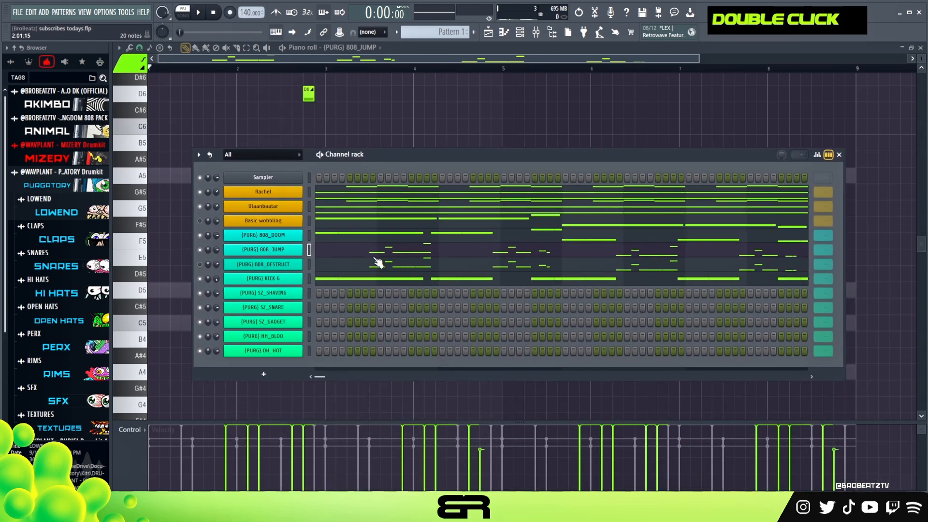
{"action": "key", "text": "space"}
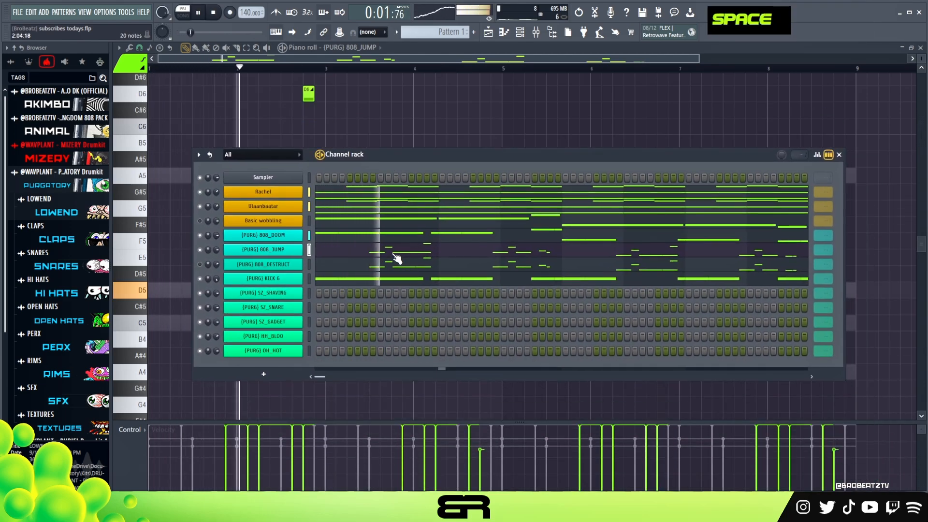
{"action": "key", "text": "space"}
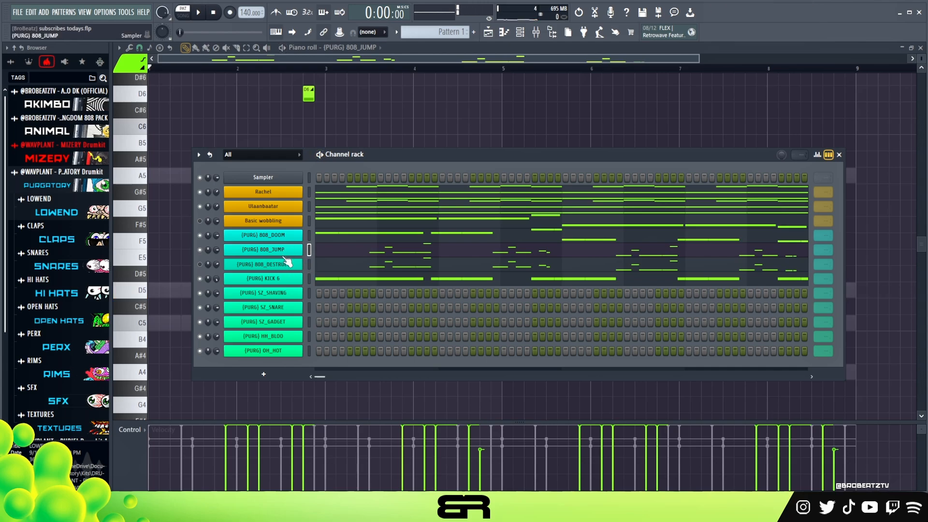
Step: Reposition the mixer, lower the Rachel mixer track to about -7.3 dB, and bring the channel rack back to the front
{"action": "left_click_drag", "start_coordinate": [369, 157], "coordinate": [366, 106]}
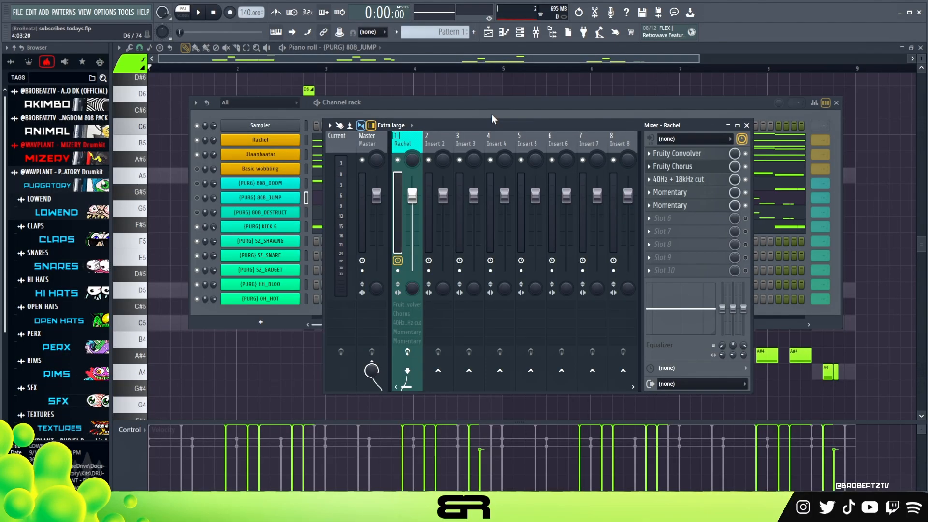
{"action": "left_click_drag", "start_coordinate": [499, 123], "coordinate": [543, 86]}
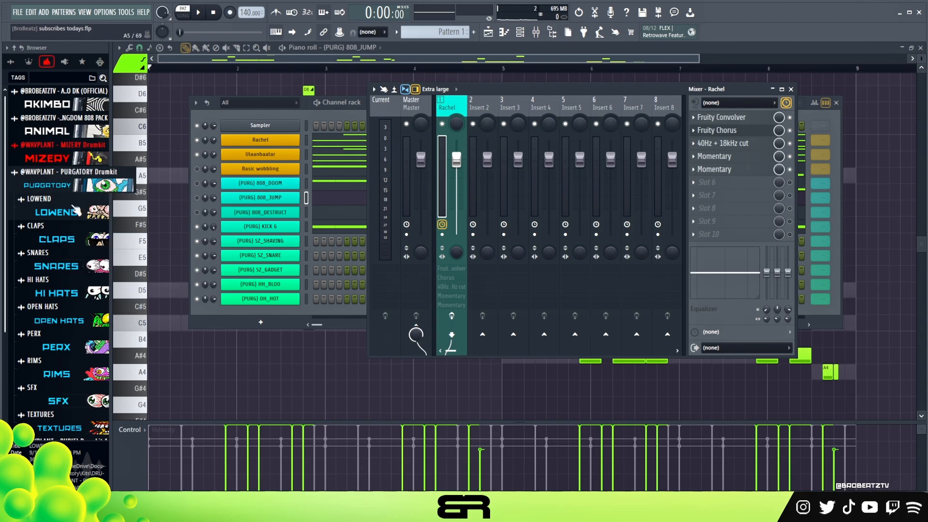
{"action": "left_click_drag", "start_coordinate": [548, 88], "coordinate": [474, 105]}
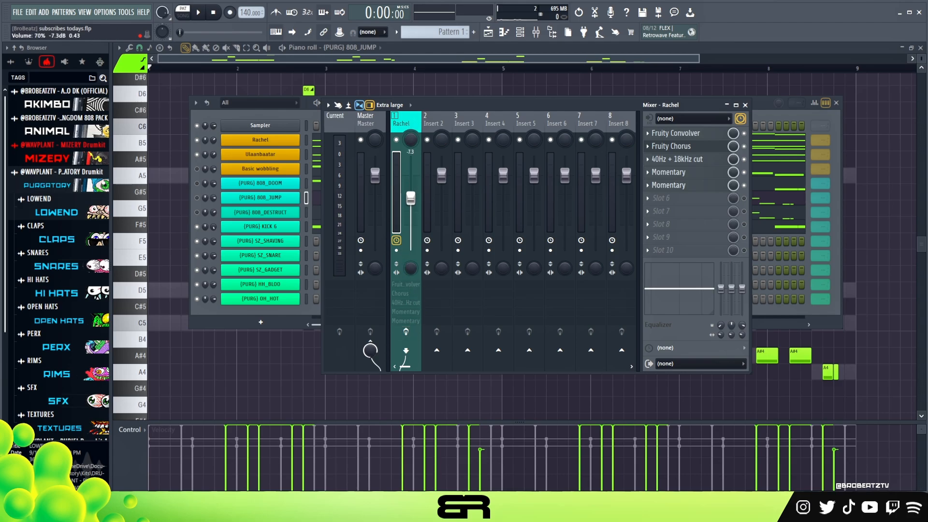
{"action": "left_click", "coordinate": [230, 119]}
{"action": "mouse_move", "coordinate": [370, 106]}
{"action": "left_mouse_down"}
{"action": "mouse_move", "coordinate": [399, 102]}
{"action": "mouse_move", "coordinate": [364, 104]}
{"action": "left_mouse_up"}
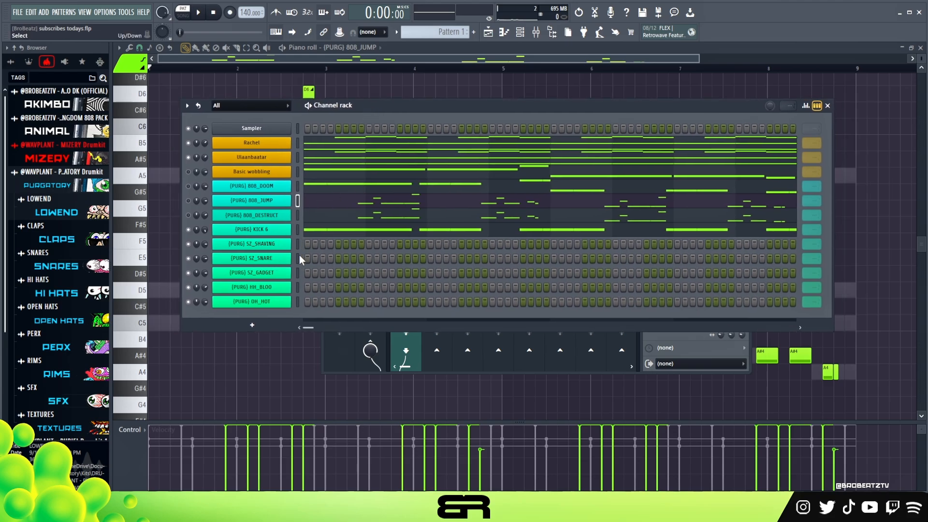
Step: Place a (PURG) SZ_SHAVING hit on step 1 and (PURG) SZ_SNARE hits on steps 3 and 4, and audition them
{"action": "key", "text": "space"}
{"action": "key", "text": "space"}
{"action": "key", "text": "space"}
{"action": "key", "text": "space"}
{"action": "left_click", "coordinate": [308, 244]}
{"action": "left_click", "coordinate": [331, 259]}
{"action": "left_click", "coordinate": [324, 259]}
{"action": "key", "text": "space"}
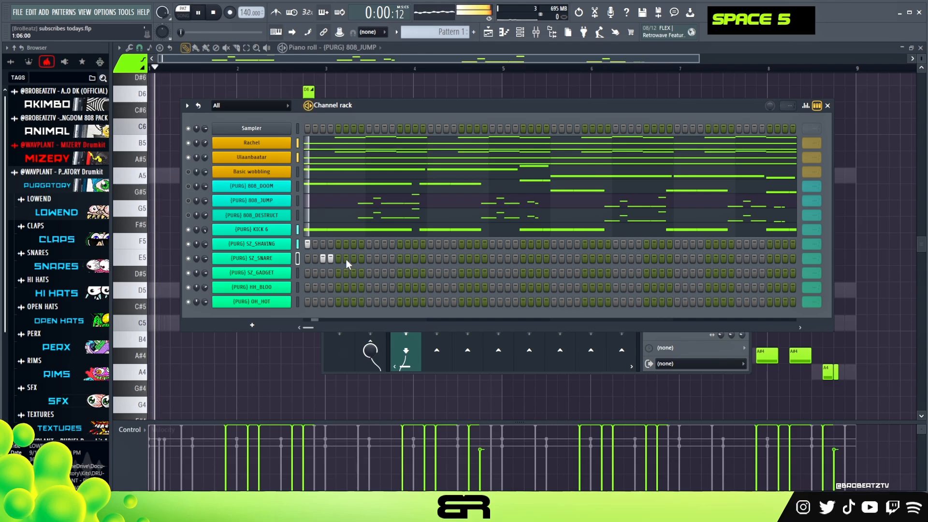
Step: Try a (PURG) SZ_SNARE hit on step 7 and audition it
{"action": "left_click", "coordinate": [355, 259]}
{"action": "key", "text": "space"}
{"action": "key", "text": "space"}
{"action": "right_click", "coordinate": [354, 258]}
{"action": "key", "text": "space"}
{"action": "key", "text": "space"}
Step: Add a (PURG) SZ_SHAVING hit on step 7 and a (PURG) SZ_GADGET hit on step 9, and audition the pattern repeatedly
{"action": "left_click", "coordinate": [353, 244]}
{"action": "key", "text": "space"}
{"action": "key", "text": "space"}
{"action": "left_click", "coordinate": [369, 273]}
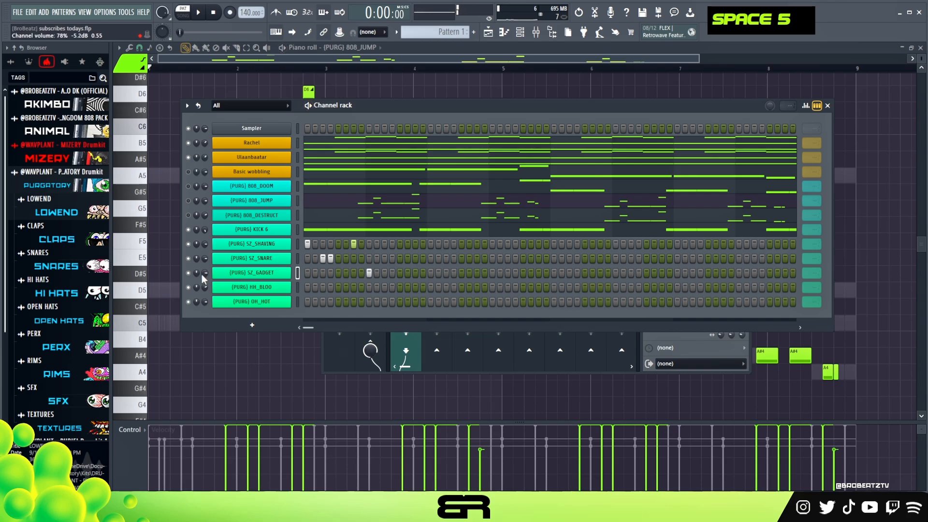
{"action": "key", "text": "space"}
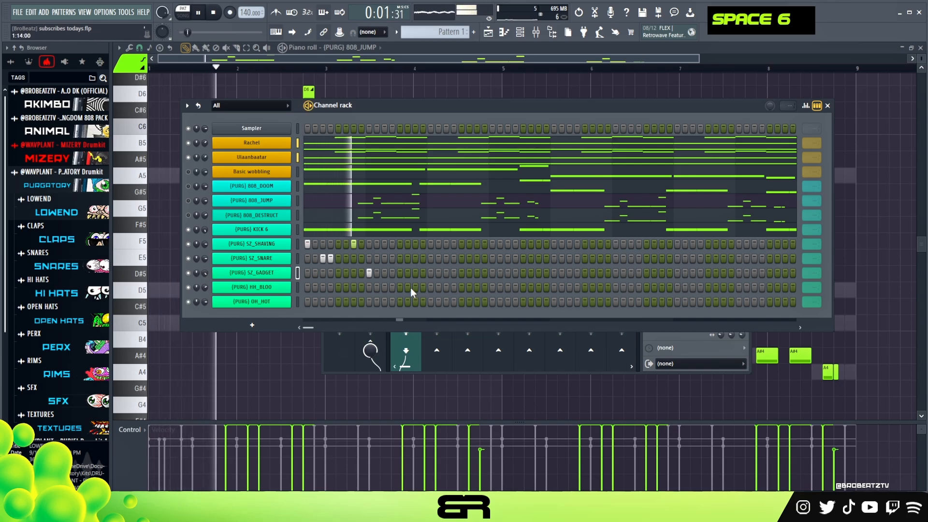
{"action": "key", "text": "space"}
{"action": "key", "text": "space"}
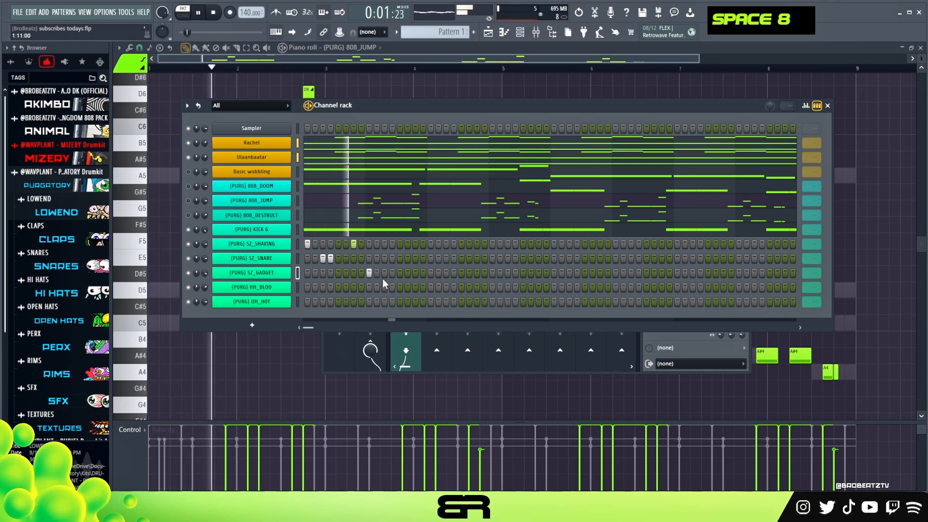
{"action": "key", "text": "space"}
{"action": "key", "text": "space"}
{"action": "key", "text": "space"}
{"action": "key", "text": "space"}
Step: Try a (PURG) SZ_SNARE hit on step 15 with (PURG) SZ_GADGET hits on steps 17, 19 and 21, and audition them
{"action": "left_click", "coordinate": [415, 258]}
{"action": "left_click", "coordinate": [430, 273]}
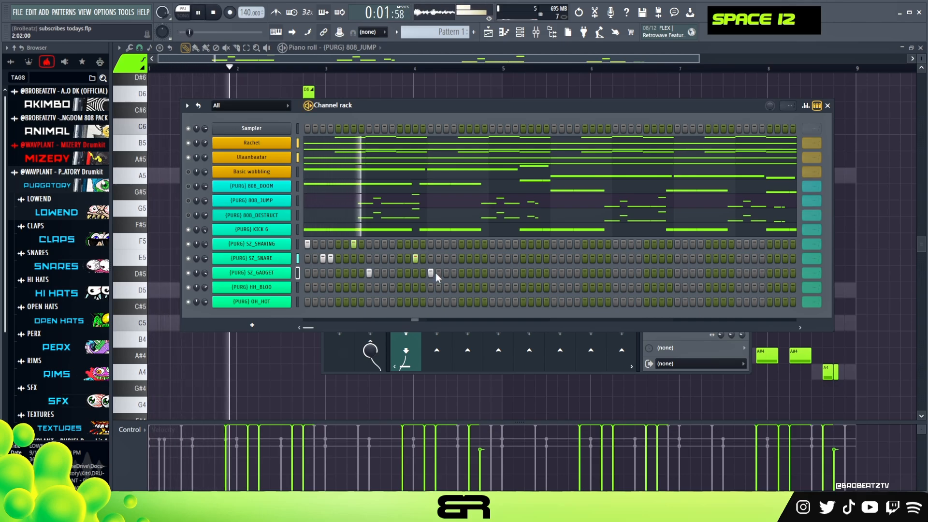
{"action": "key", "text": "space"}
{"action": "key", "text": "space"}
{"action": "left_click", "coordinate": [446, 273]}
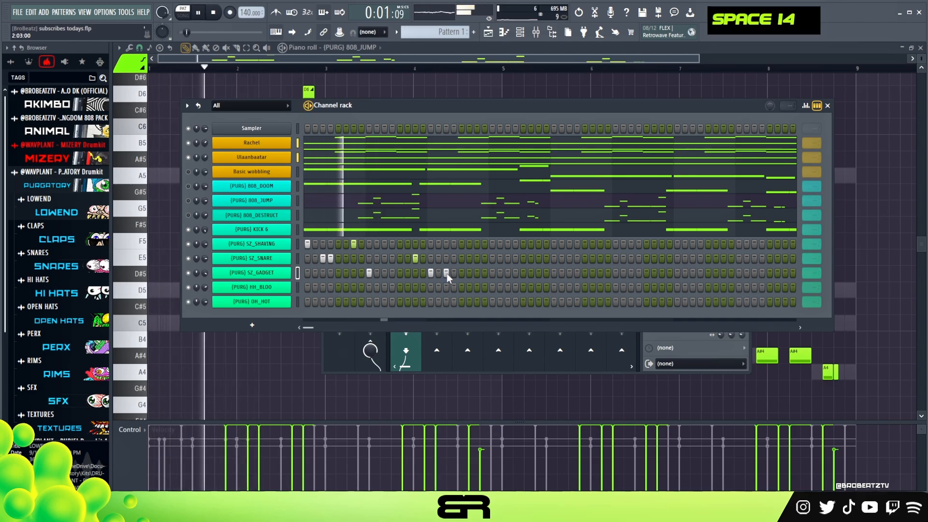
{"action": "left_click", "coordinate": [462, 273]}
{"action": "key", "text": "space"}
{"action": "key", "text": "space"}
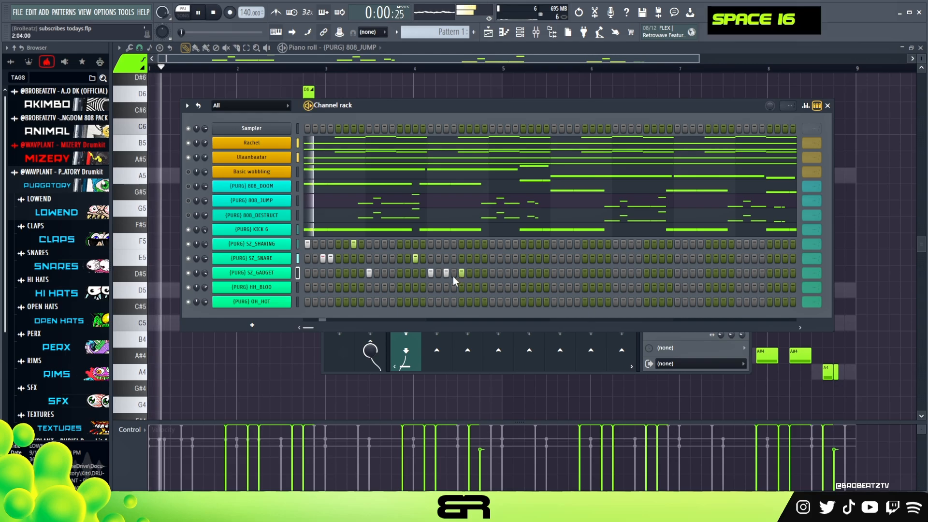
Step: Try a (PURG) OH_HOT open hat on step 17 and audition it
{"action": "left_click", "coordinate": [430, 301]}
{"action": "key", "text": "space"}
{"action": "key", "text": "space"}
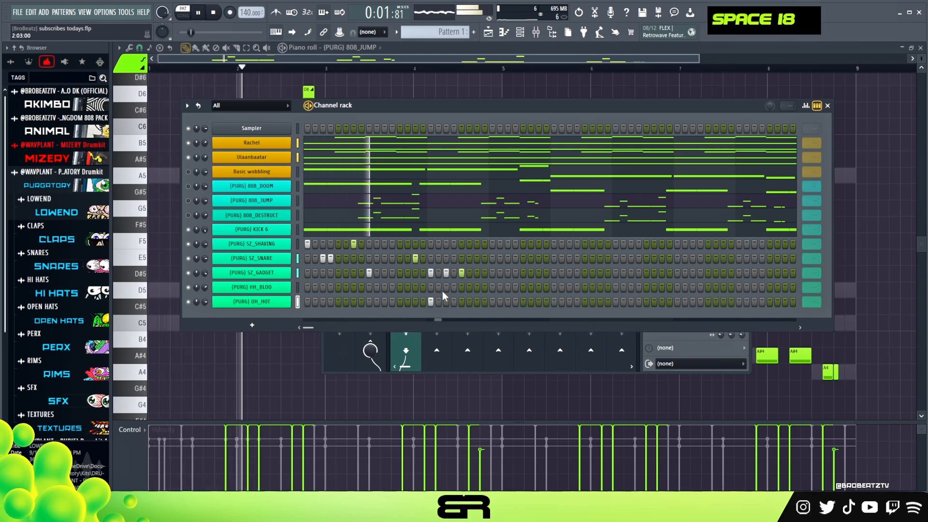
{"action": "key", "text": "space"}
{"action": "key", "text": "space"}
Step: Enable advanced looping in the channel rack, loop the (PURG) SZ_SHAVING hits every 16 steps, and audition the pattern
{"action": "left_click", "coordinate": [198, 106]}
{"action": "scroll", "coordinate": [811, 245], "scroll_direction": "down", "scroll_amount": 3}
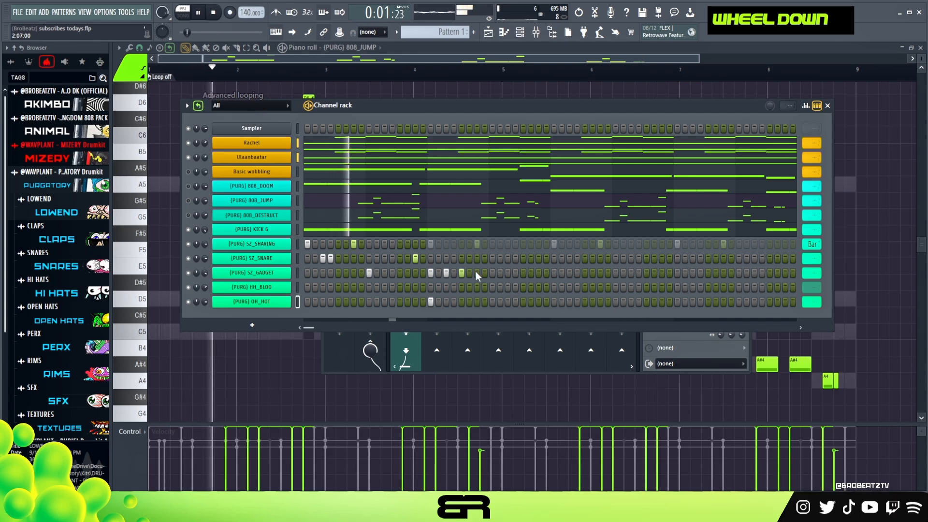
{"action": "key", "text": "space"}
{"action": "key", "text": "space"}
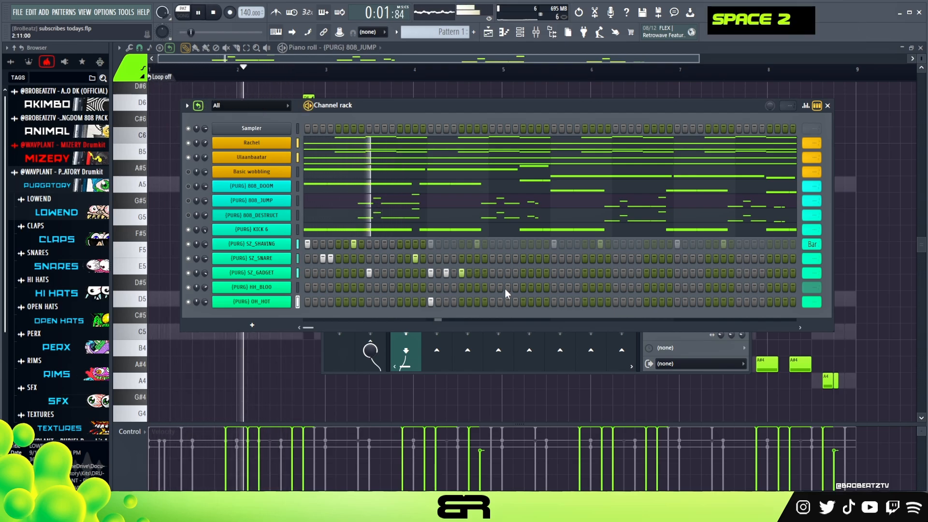
{"action": "key", "text": "space"}
{"action": "key", "text": "space"}
Step: Remove the (PURG) OH_HOT hit and the second-bar (PURG) SZ_GADGET hits, and place a single (PURG) SZ_GADGET hit on step 21
{"action": "right_click", "coordinate": [462, 274]}
{"action": "key", "text": "space"}
{"action": "right_click", "coordinate": [431, 302]}
{"action": "key", "text": "space"}
{"action": "left_click_drag", "start_coordinate": [462, 275], "coordinate": [478, 277]}
{"action": "right_click", "coordinate": [477, 274]}
{"action": "right_click", "coordinate": [469, 274]}
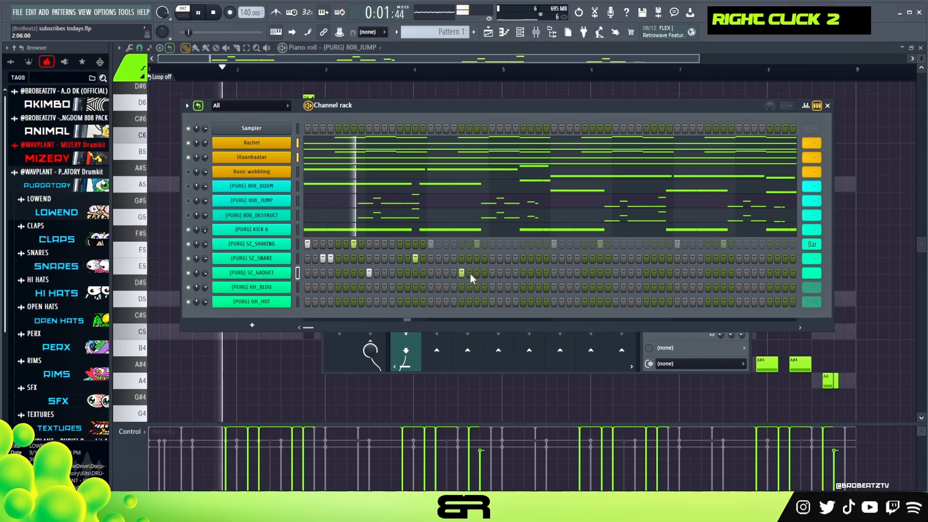
{"action": "key", "text": "space"}
{"action": "key", "text": "space"}
Step: Replace the (PURG) SZ_SNARE hit on step 15 with one on step 19, and add (PURG) SZ_GADGET hits on steps 23 and 25
{"action": "right_click", "coordinate": [415, 258]}
{"action": "left_click", "coordinate": [446, 259]}
{"action": "left_click", "coordinate": [477, 273]}
{"action": "left_click", "coordinate": [492, 273]}
{"action": "key", "text": "space"}
{"action": "key", "text": "space"}
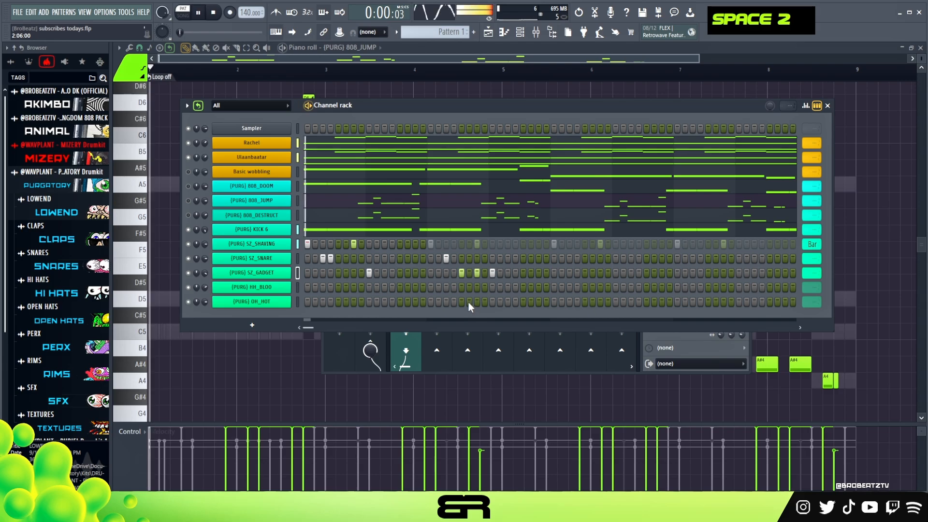
Step: Place a (PURG) OH_HOT hit on step 21 and (PURG) HH_BLOO hits on steps 29 to 33, and audition them
{"action": "left_click", "coordinate": [462, 302]}
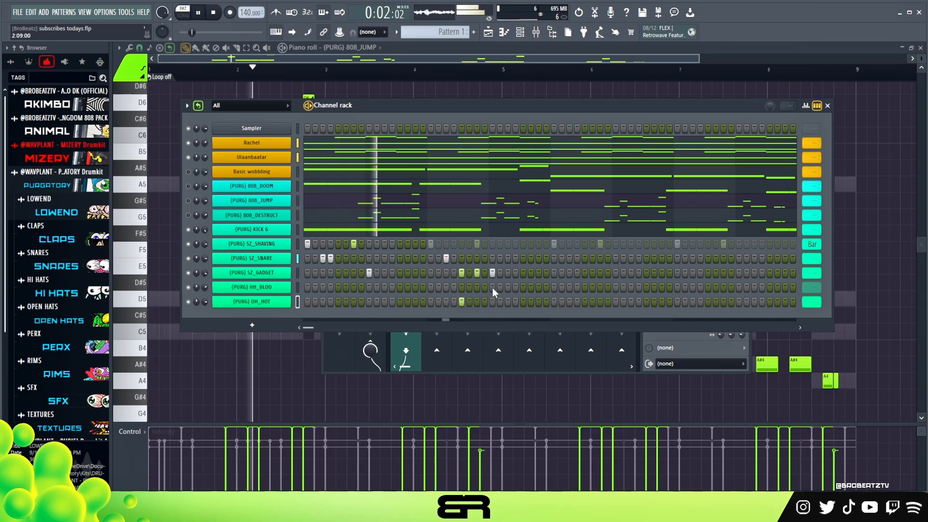
{"action": "key", "text": "space"}
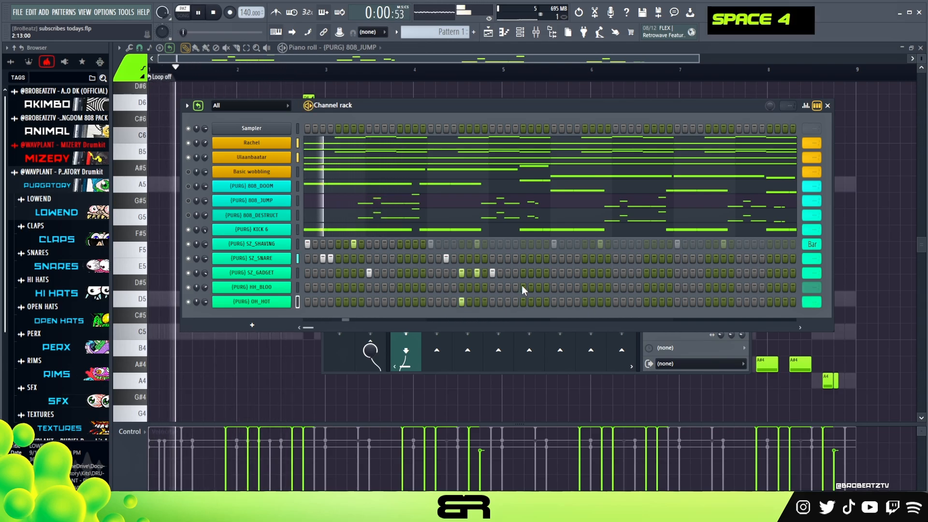
{"action": "left_click_drag", "start_coordinate": [522, 287], "coordinate": [554, 288]}
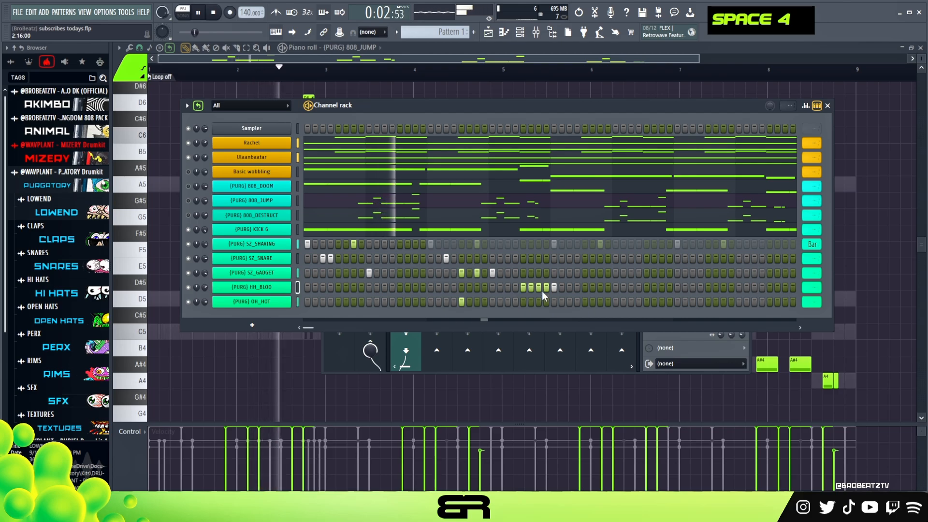
{"action": "key", "text": "space"}
{"action": "key", "text": "space"}
Step: Loop the (PURG) SZ_SNARE and (PURG) SZ_GADGET rows every 32 steps and audition the pattern
{"action": "scroll", "coordinate": [812, 258], "scroll_direction": "down", "scroll_amount": 1}
{"action": "scroll", "coordinate": [812, 272], "scroll_direction": "down", "scroll_amount": 1}
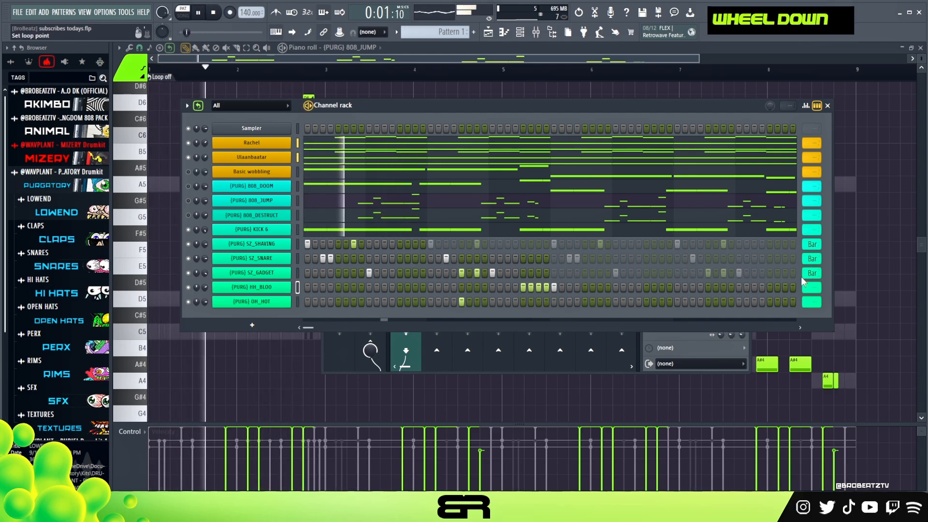
{"action": "key", "text": "space"}
{"action": "key", "text": "space"}
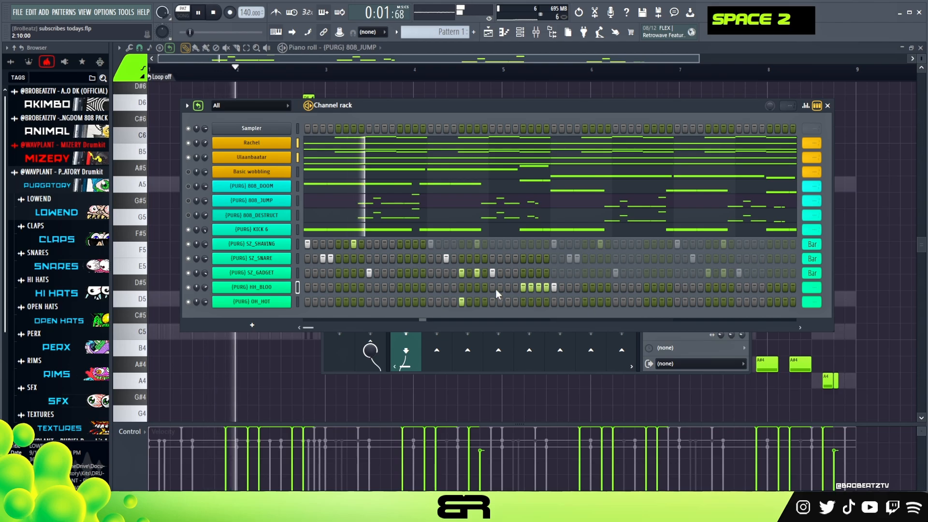
{"action": "key", "text": "space"}
{"action": "key", "text": "space"}
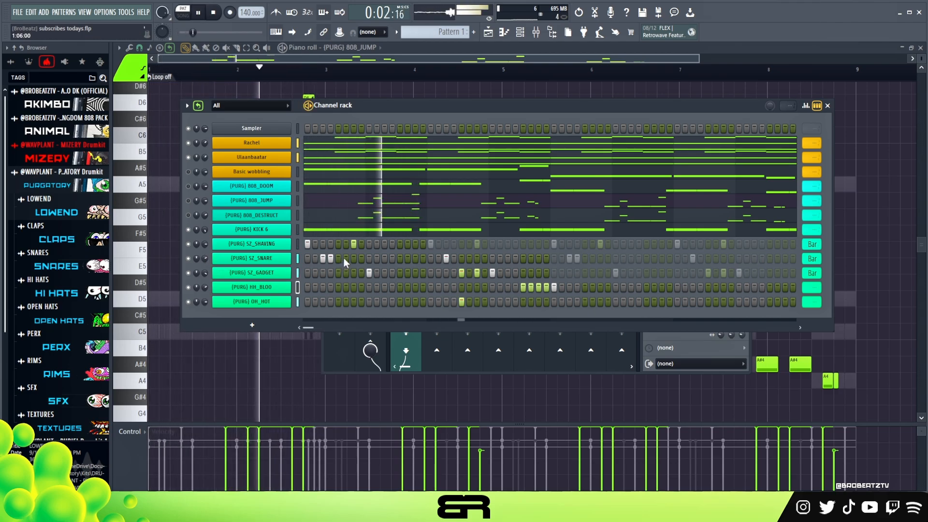
{"action": "key", "text": "space"}
{"action": "key", "text": "space"}
Step: Edit the (PURG) SZ_GADGET velocities in its piano roll so the three second-bar hits rise progressively, auditioning the change
{"action": "right_click", "coordinate": [273, 273]}
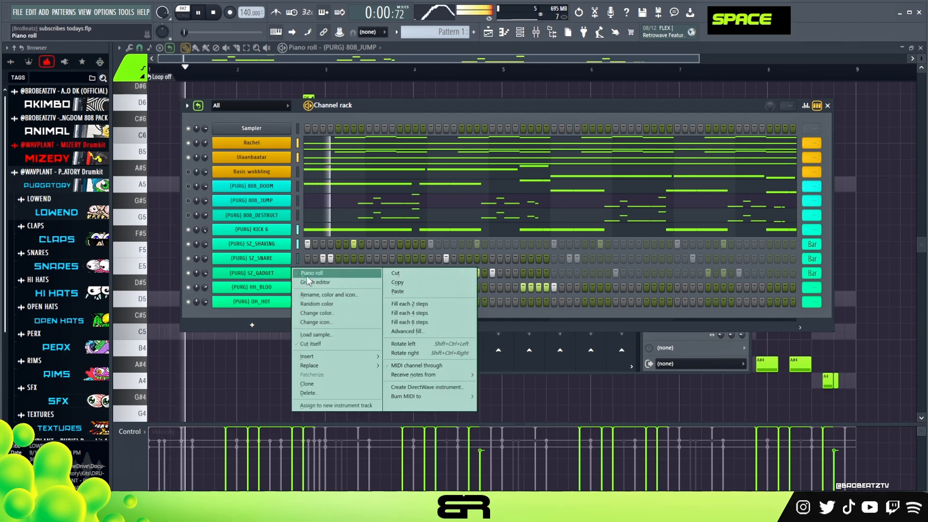
{"action": "left_click", "coordinate": [307, 275]}
{"action": "key", "text": "space"}
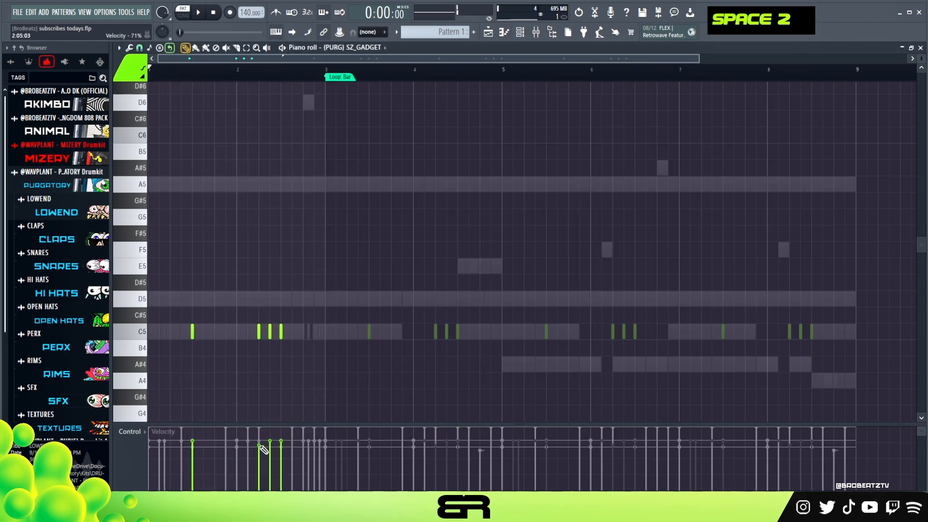
{"action": "key", "text": "space"}
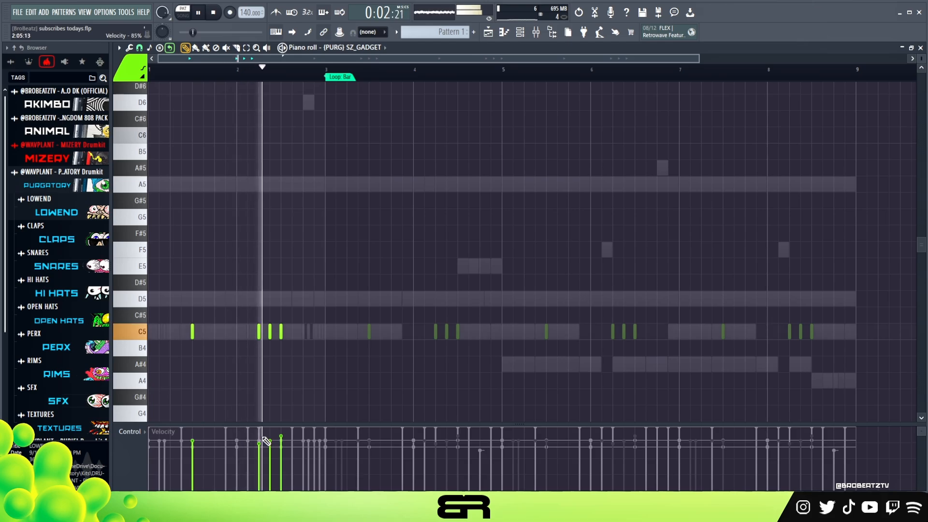
{"action": "key", "text": "space"}
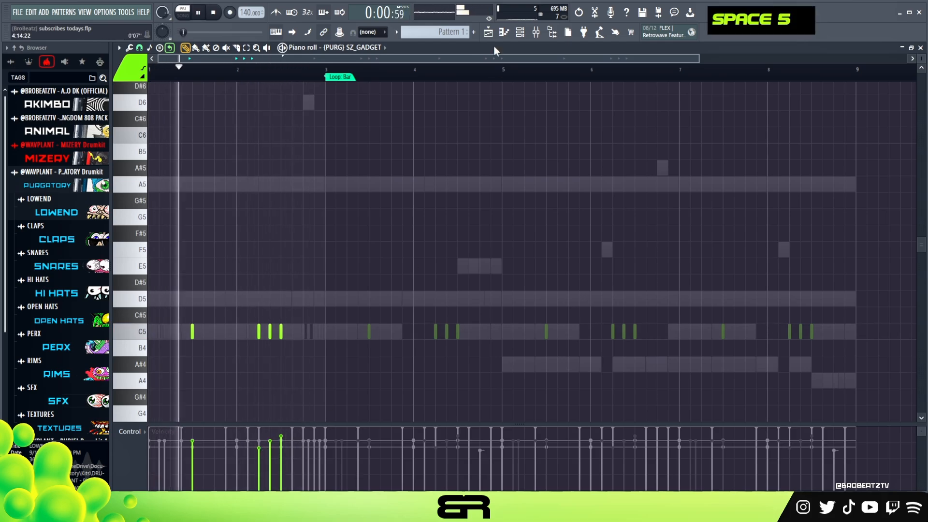
Step: Back in the channel rack, loop (PURG) OH_HOT every 32 steps and add (PURG) HH_BLOO hits on steps 35, 37 and 39
{"action": "left_click", "coordinate": [520, 32]}
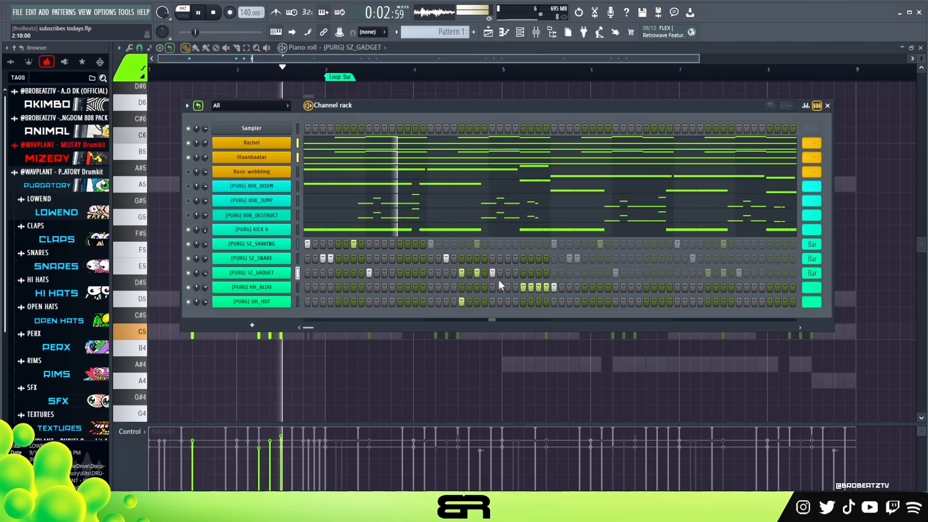
{"action": "key", "text": "space"}
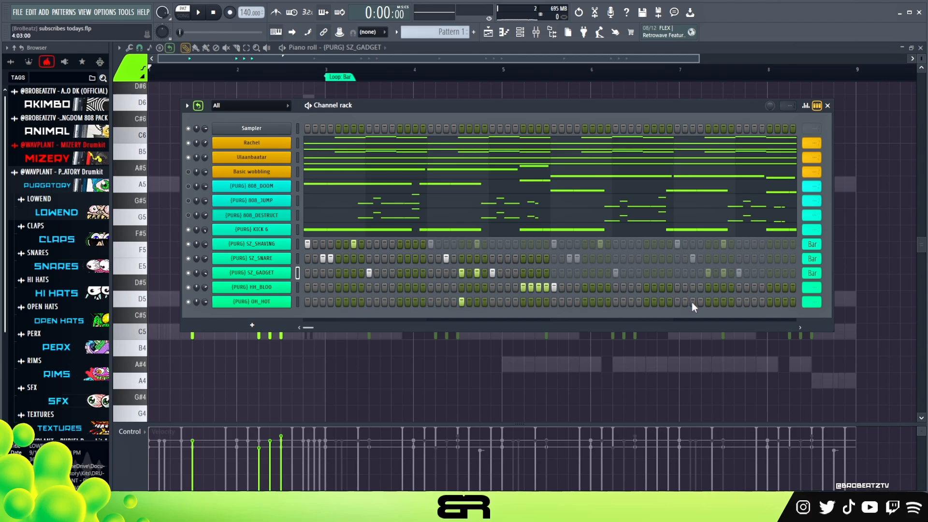
{"action": "scroll", "coordinate": [806, 302], "scroll_direction": "down", "scroll_amount": 1}
{"action": "double_click", "coordinate": [588, 288]}
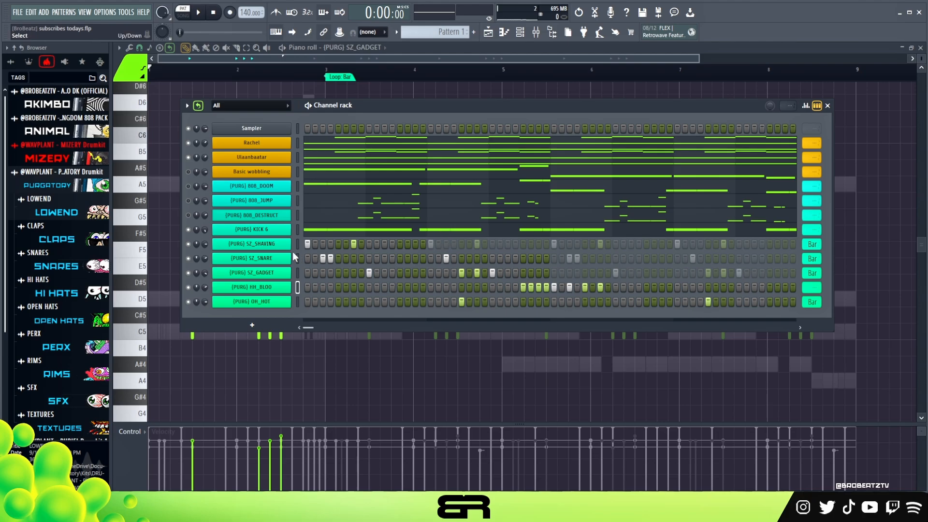
Step: Vary the (PURG) HH_BLOO velocities in its piano roll, rising through the first five hits and uneven across the last three
{"action": "right_click", "coordinate": [289, 285]}
{"action": "left_click", "coordinate": [309, 287]}
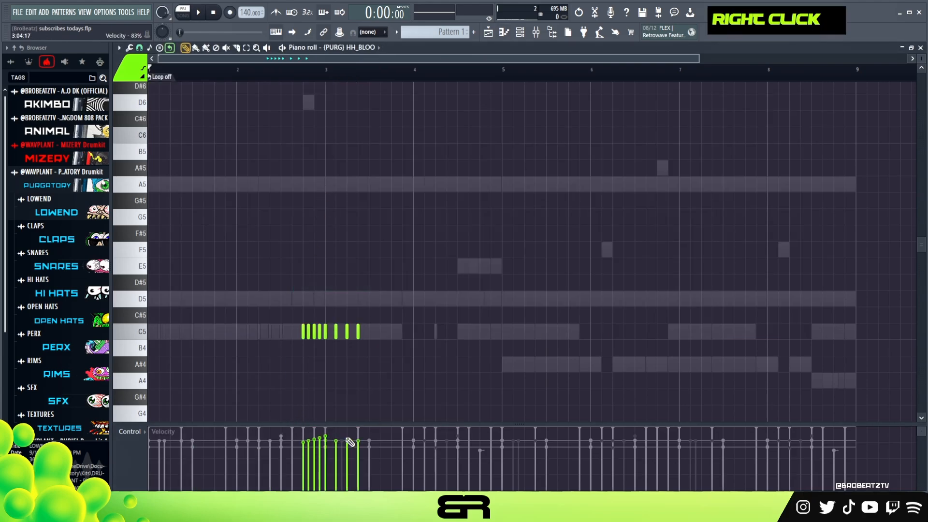
{"action": "left_click", "coordinate": [526, 35]}
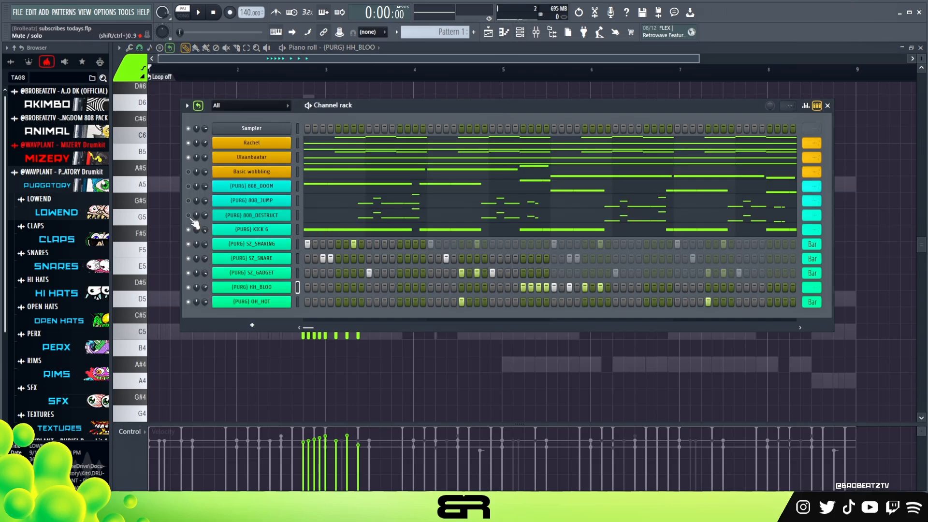
Step: Unmute the (PURG) 808_DOOM channel and audition it with the percussion
{"action": "key", "text": "space"}
{"action": "key", "text": "space"}
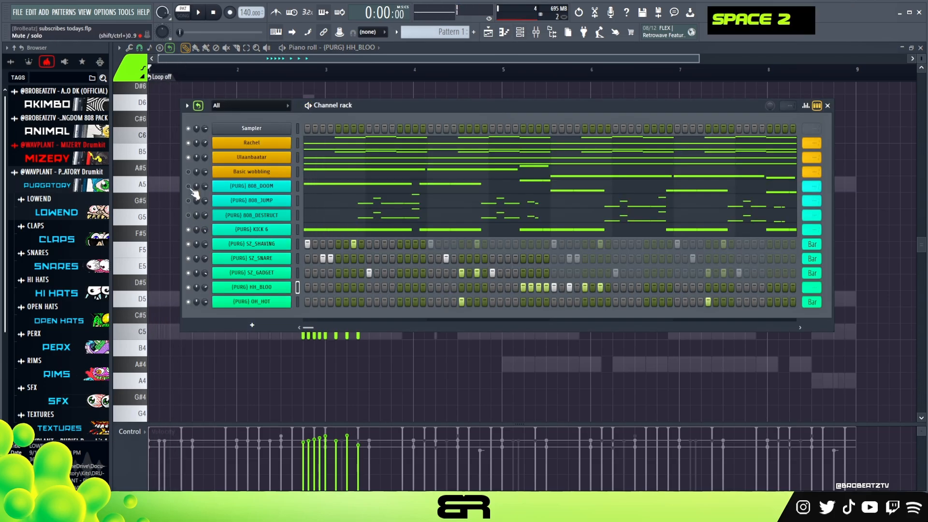
{"action": "key", "text": "space"}
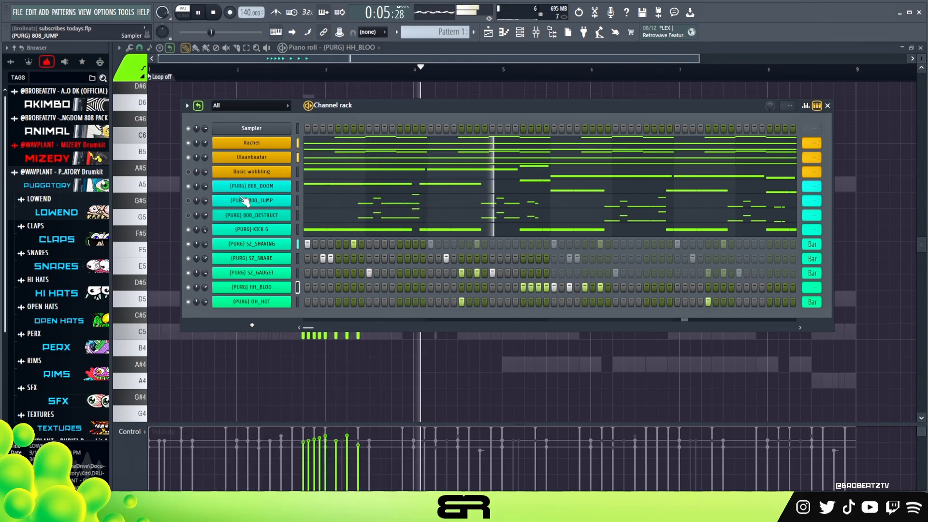
Step: Loop the (PURG) HH_BLOO row every 64 steps and play the pattern from the start
{"action": "scroll", "coordinate": [806, 286], "scroll_direction": "down", "scroll_amount": 1}
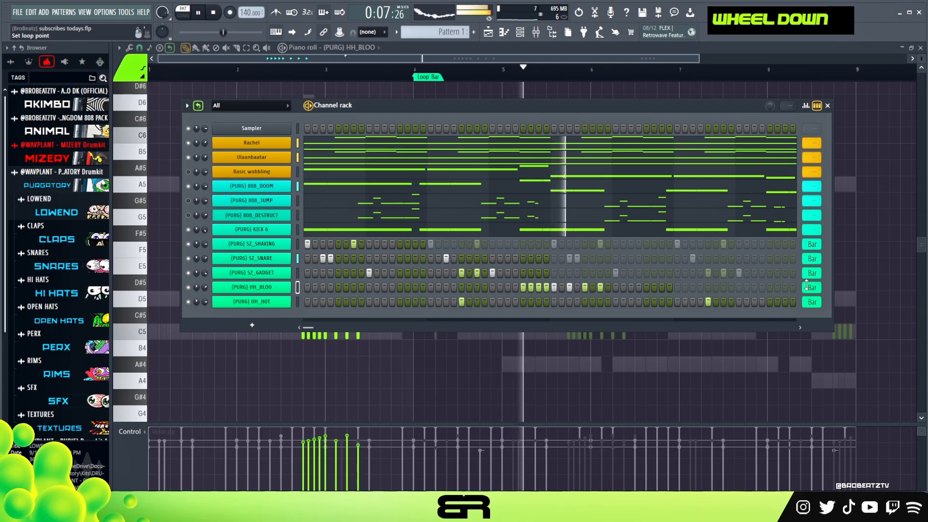
{"action": "key", "text": "space"}
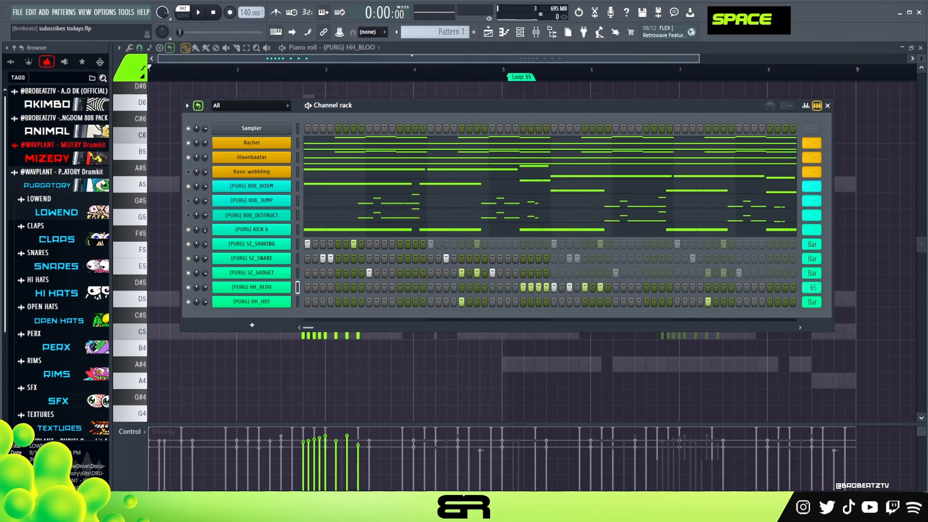
{"action": "key", "text": "space"}
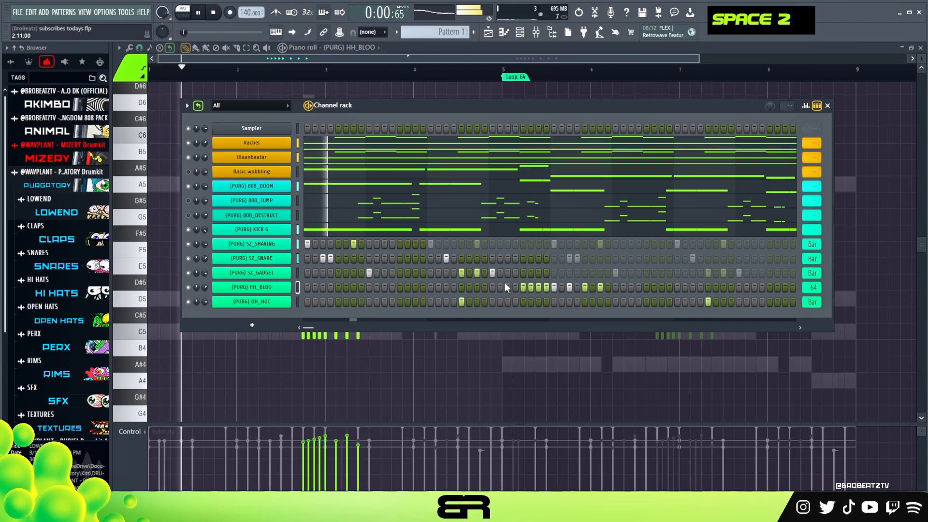
{"action": "key", "text": "space"}
{"action": "key", "text": "space"}
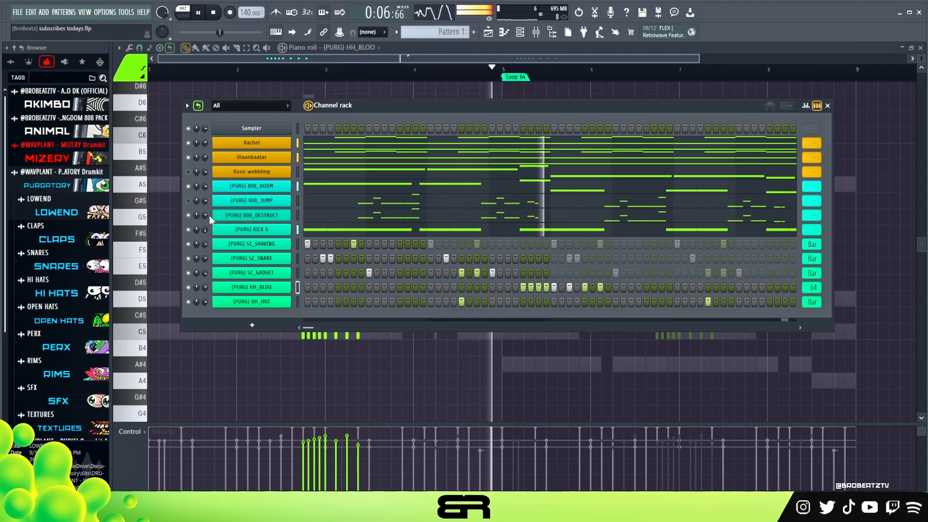
Step: Unmute the (PURG) 808_DESTRUCT channel and audition it with the full pattern
{"action": "key", "text": "space"}
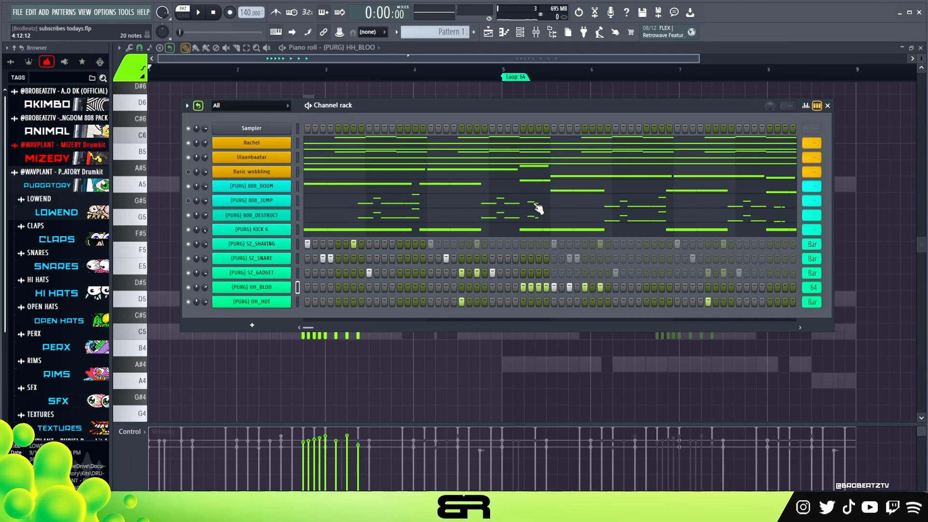
{"action": "key", "text": "space"}
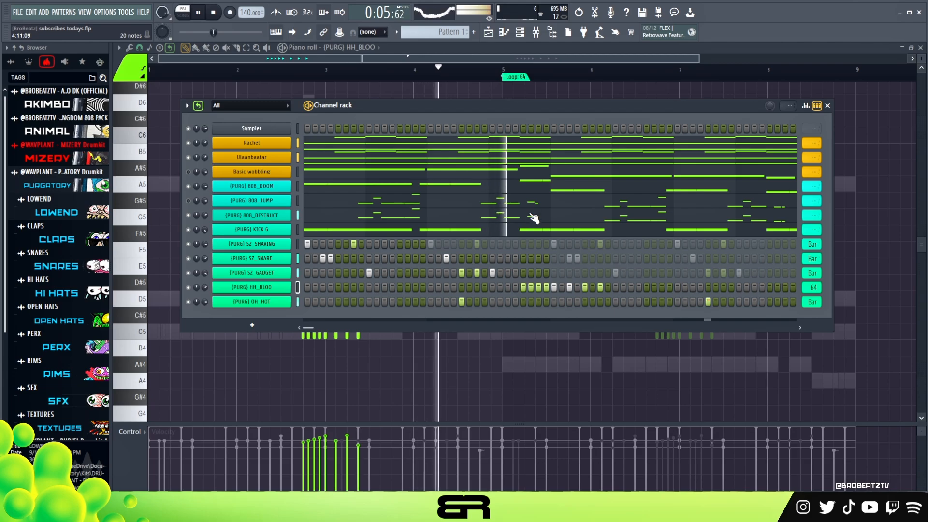
{"action": "key", "text": "space"}
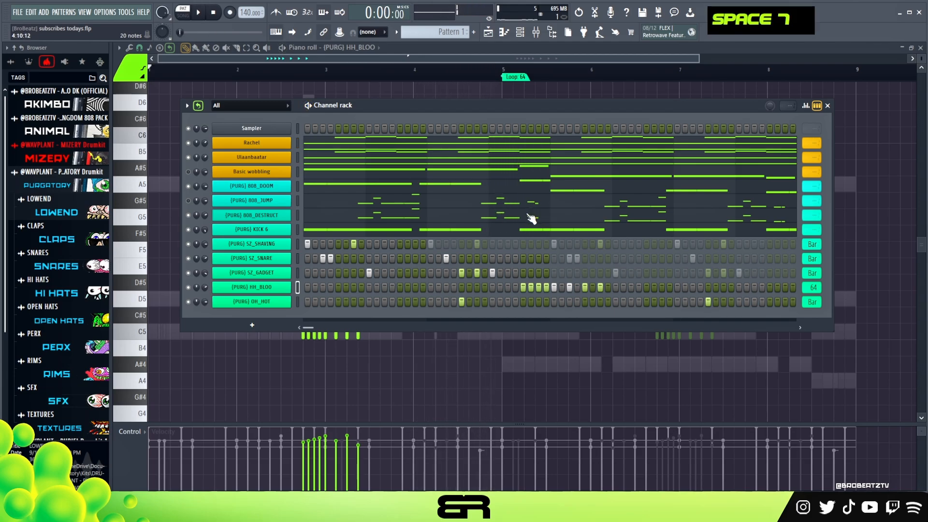
Step: Shorten the first E5 note in bar 4 of the (PURG) 808_DOOM bassline to about two steps, auditioning that passage
{"action": "left_click", "coordinate": [514, 188]}
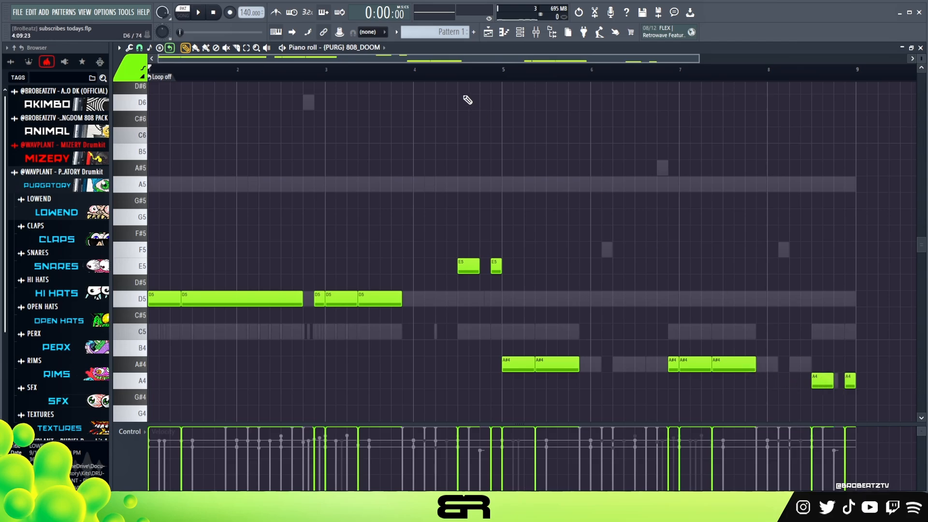
{"action": "key", "text": "space"}
{"action": "key", "text": "space"}
{"action": "key", "text": "space"}
{"action": "left_click_drag", "start_coordinate": [478, 269], "coordinate": [473, 269]}
{"action": "key", "text": "space"}
{"action": "key", "text": "space"}
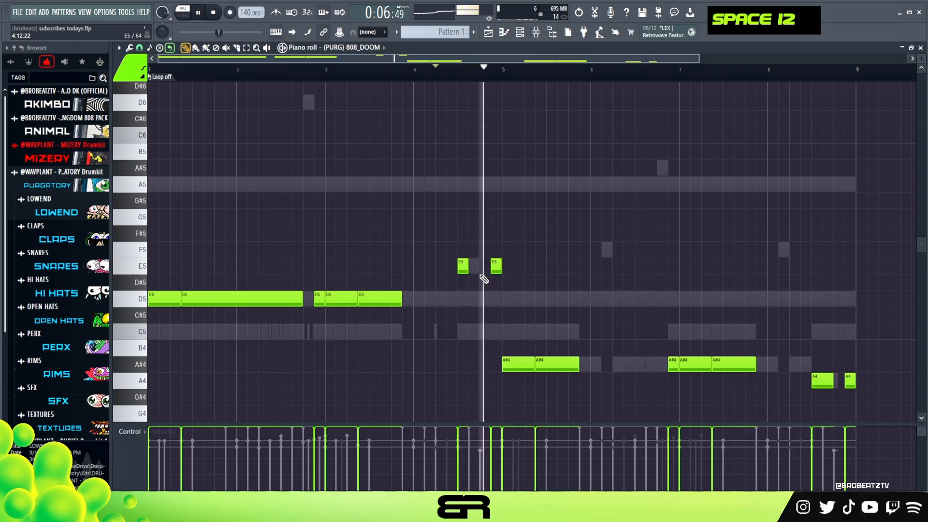
{"action": "key", "text": "space"}
{"action": "key", "text": "space"}
Step: Shorten the first A4 note in bar 8 of the (PURG) 808_DOOM bassline to about two steps and replay the bar 4 passage
{"action": "left_click_drag", "start_coordinate": [832, 381], "coordinate": [821, 381]}
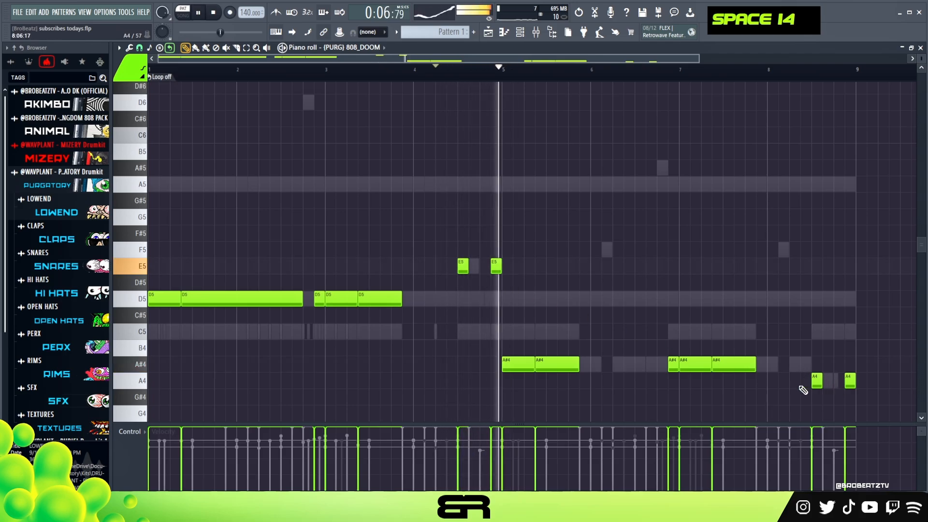
{"action": "key", "text": "space"}
{"action": "key", "text": "space"}
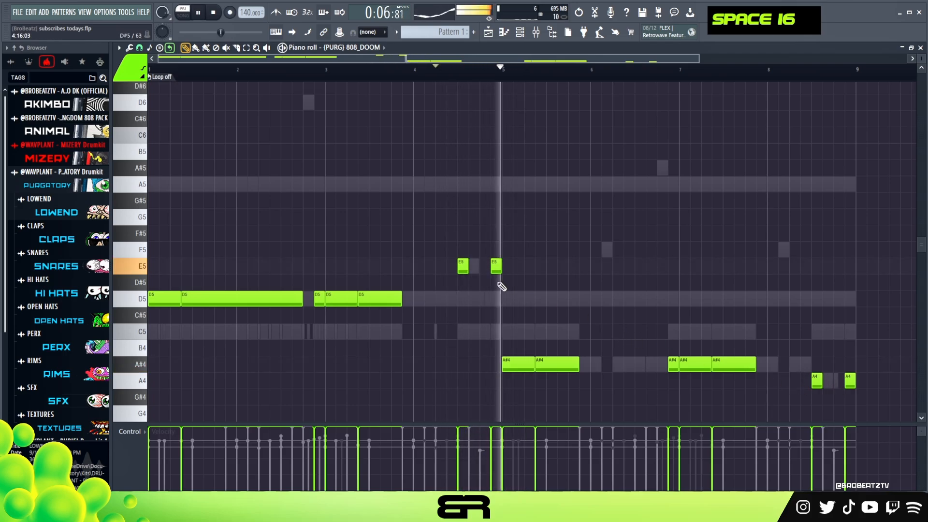
{"action": "key", "text": "space"}
Step: Inspect the (PURG) 808_DESTRUCT volume envelope from the channel rack, and mute that channel
{"action": "key", "text": "F6"}
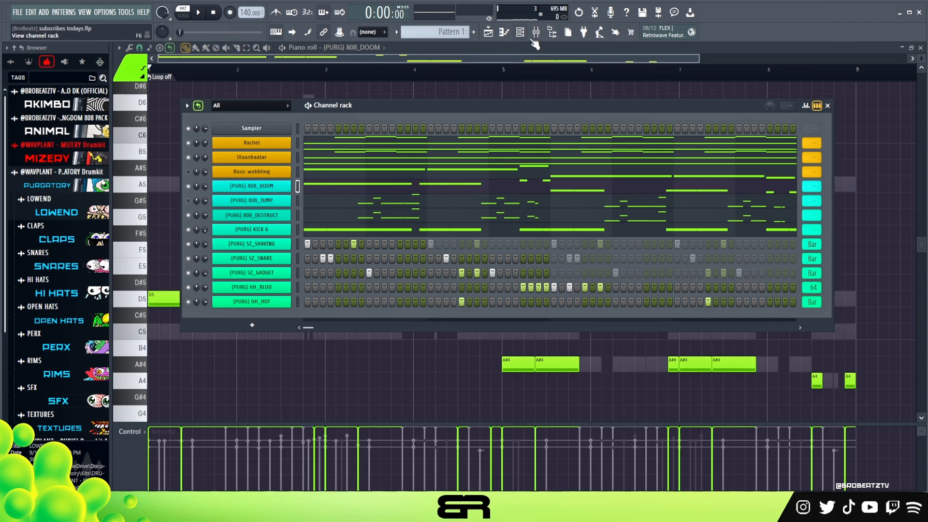
{"action": "left_click", "coordinate": [265, 216]}
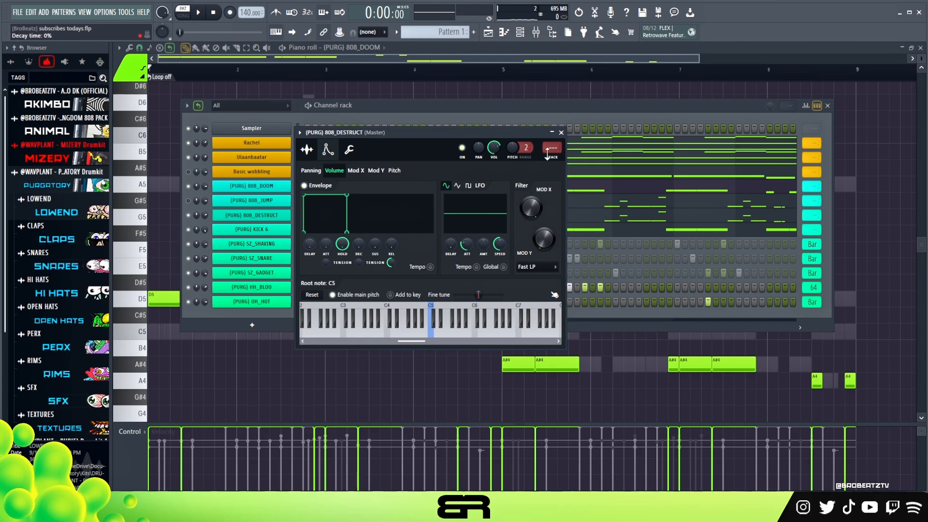
{"action": "left_click", "coordinate": [561, 133]}
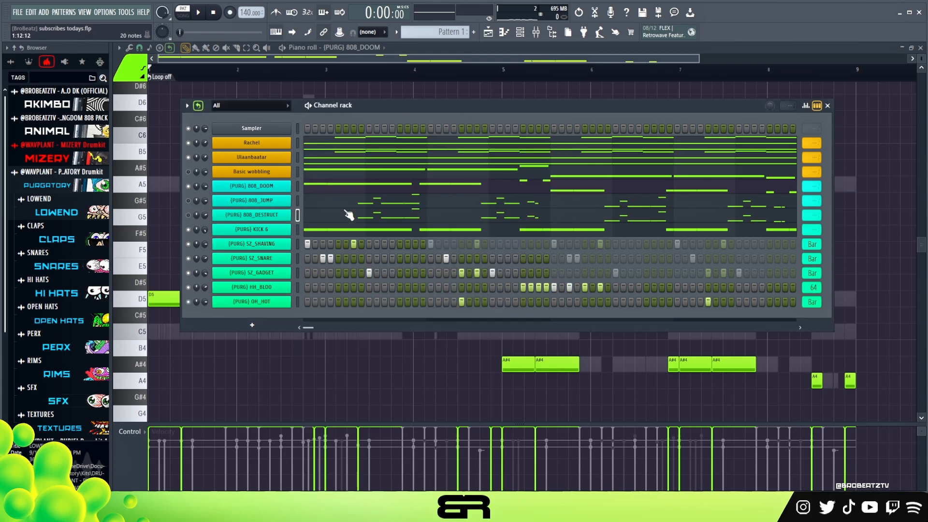
Step: Reset the Rachel mixer track's volume to 100% (0.0 dB)
{"action": "left_click_drag", "start_coordinate": [384, 110], "coordinate": [386, 120]}
{"action": "left_click", "coordinate": [535, 33]}
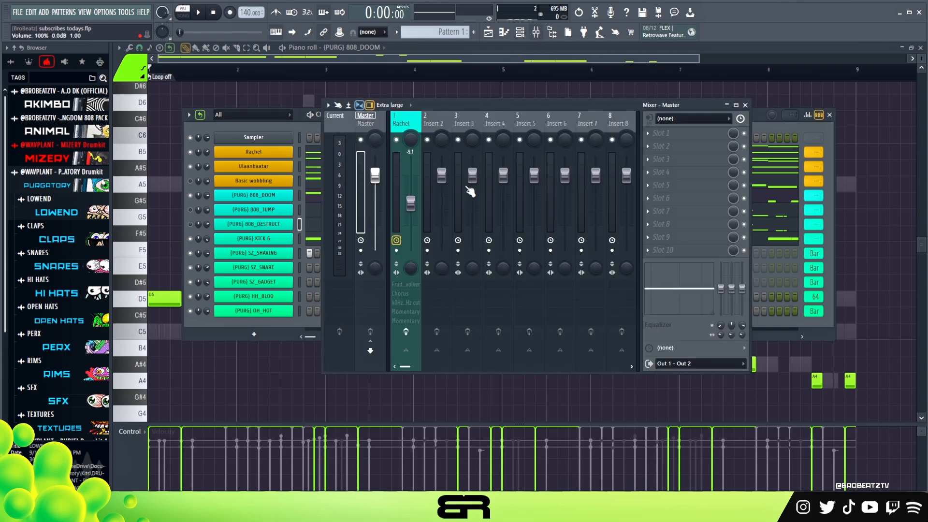
{"action": "left_click_drag", "start_coordinate": [412, 203], "coordinate": [412, 182]}
{"action": "right_click", "coordinate": [410, 182]}
{"action": "left_click", "coordinate": [425, 189]}
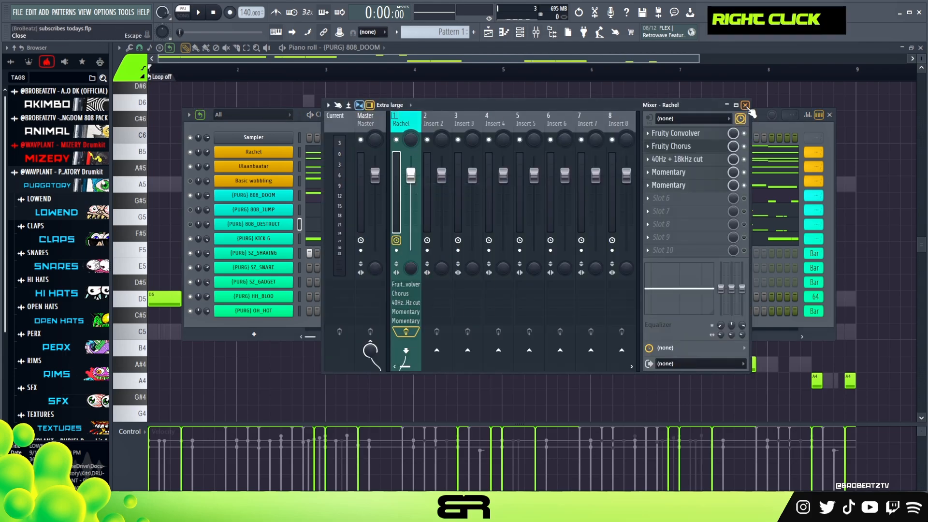
{"action": "left_click", "coordinate": [746, 106]}
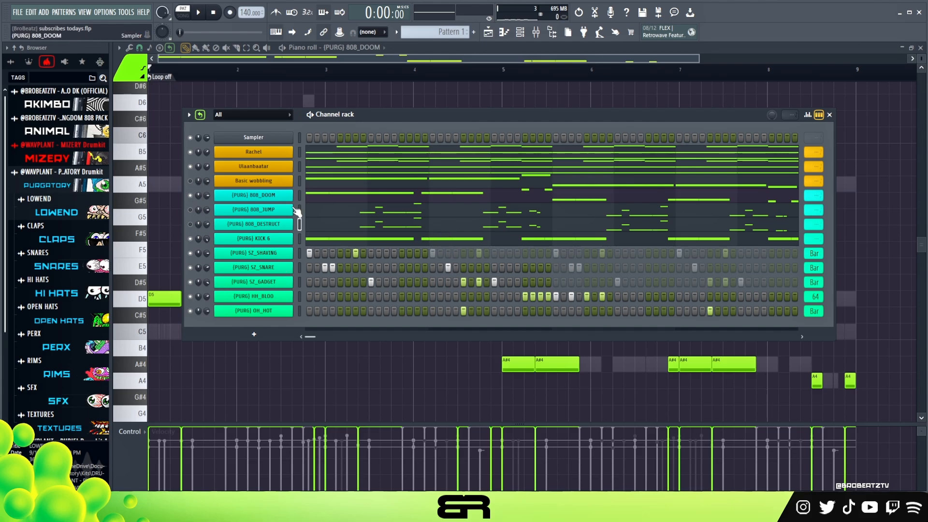
Step: Unmute (PURG) 808_DESTRUCT while the pattern plays and set its volume envelope's predelay to 0%
{"action": "key", "text": "space"}
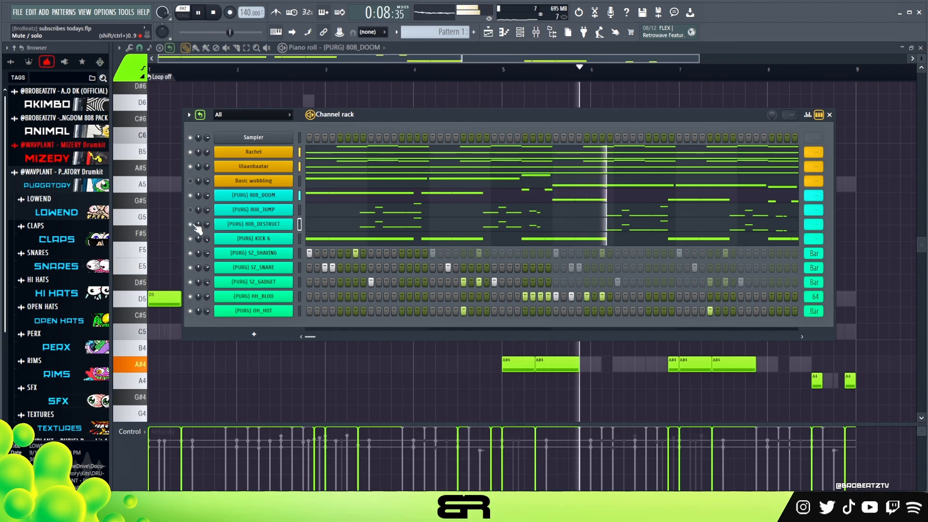
{"action": "left_click", "coordinate": [253, 223]}
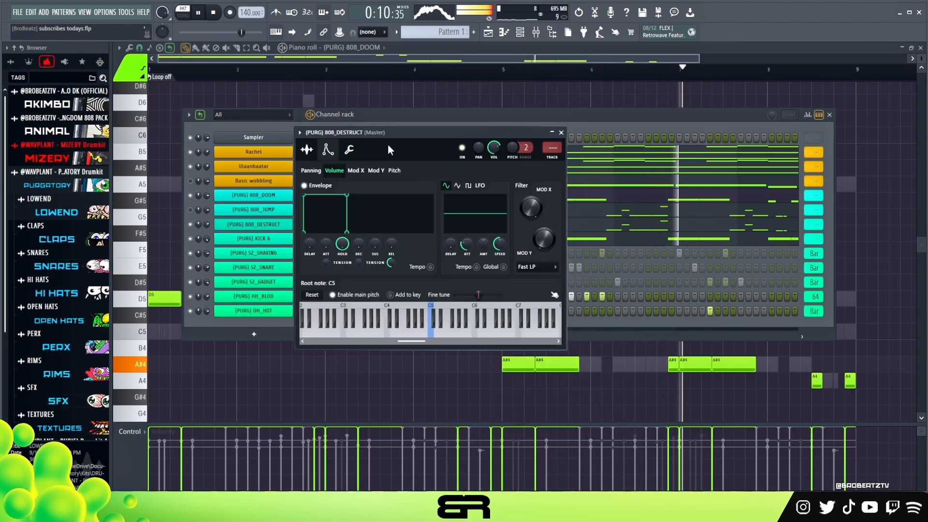
{"action": "left_click_drag", "start_coordinate": [387, 145], "coordinate": [478, 146]}
{"action": "left_click_drag", "start_coordinate": [399, 247], "coordinate": [397, 256]}
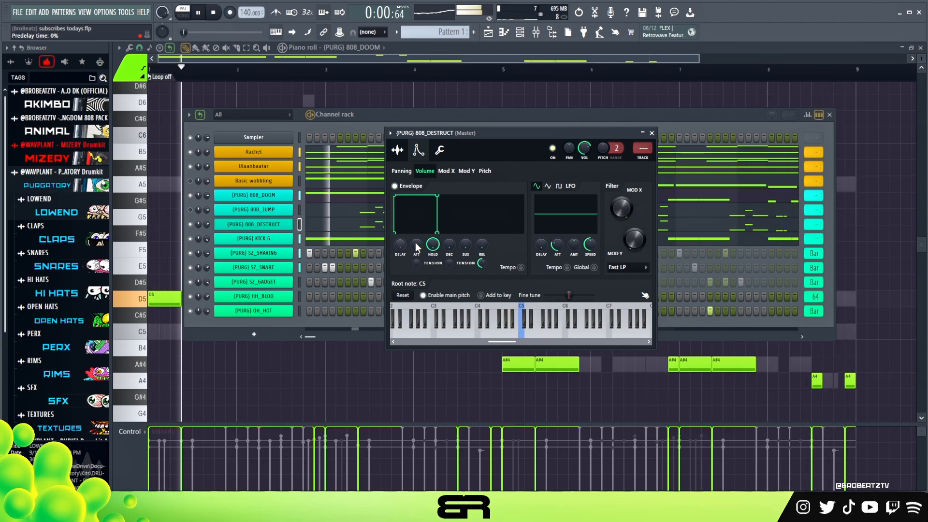
{"action": "left_click", "coordinate": [651, 134]}
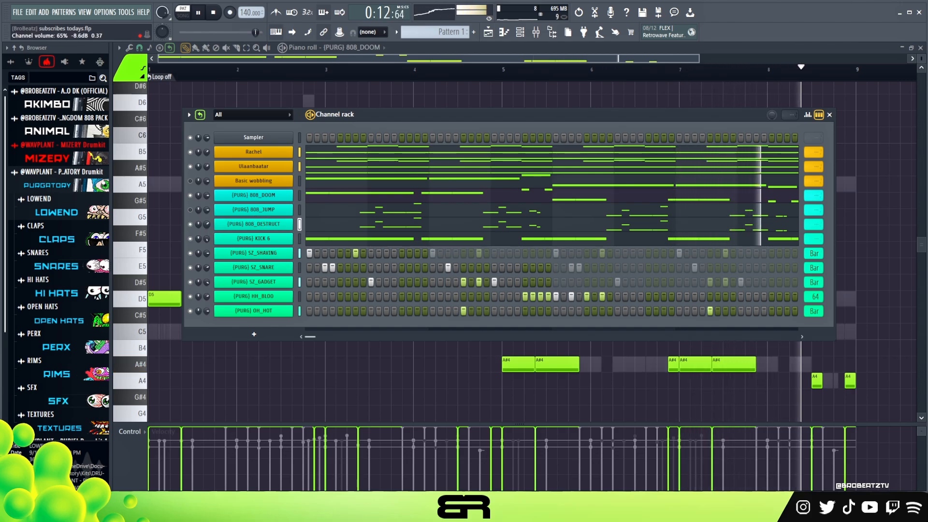
Step: Stop playback and load Fruity soft clipper into the first effect slot of the Master mixer track
{"action": "key", "text": "space"}
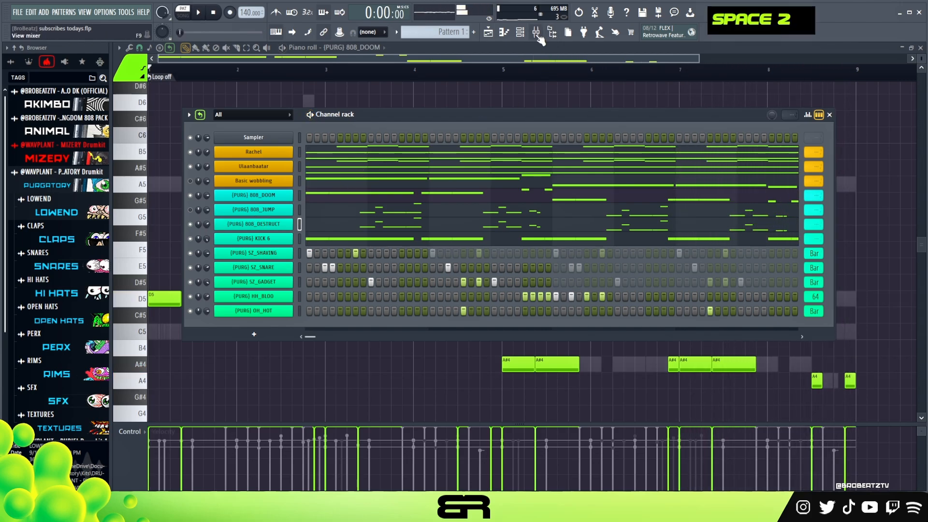
{"action": "left_click", "coordinate": [539, 38]}
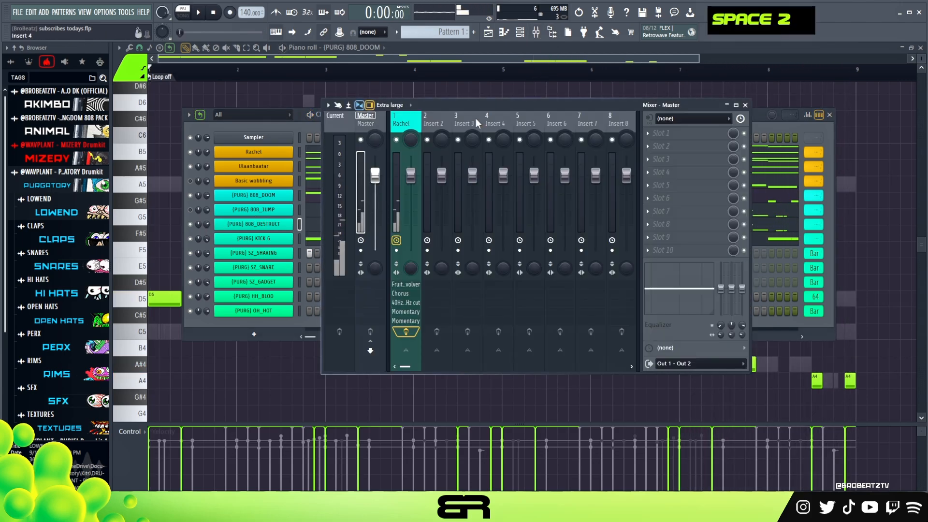
{"action": "left_click", "coordinate": [669, 135]}
{"action": "mouse_move", "coordinate": [660, 145]}
{"action": "mouse_move", "coordinate": [783, 167]}
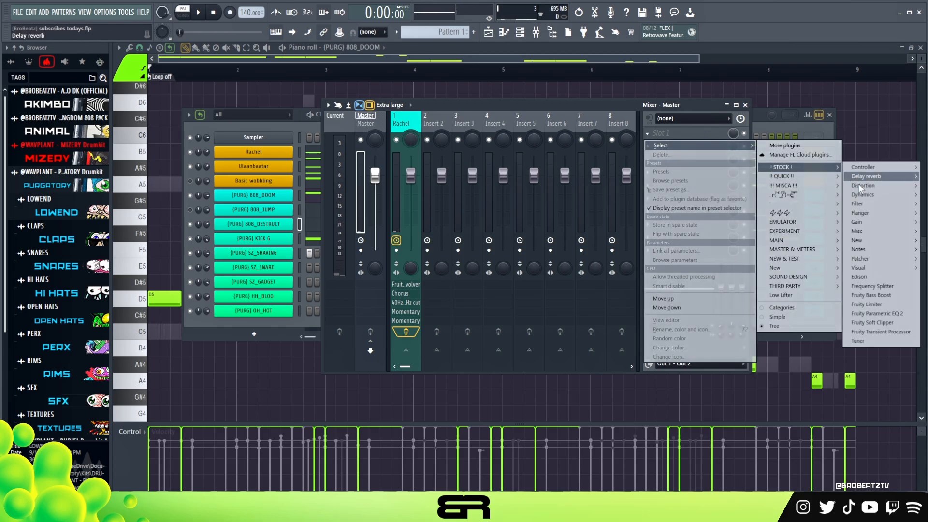
{"action": "left_click", "coordinate": [926, 203]}
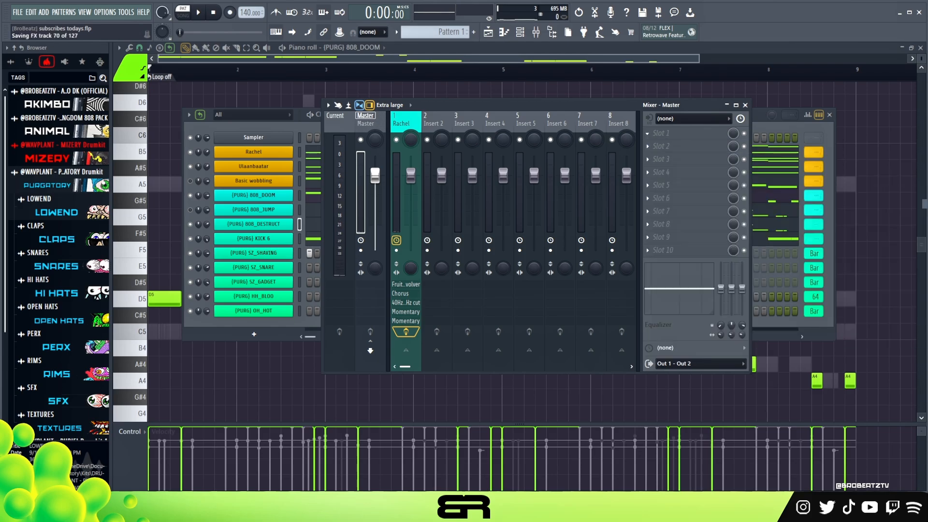
Step: Add EQUO to the Master track's second effect slot, then reposition and enlarge its window beside the soft clipper
{"action": "left_click", "coordinate": [661, 149]}
{"action": "mouse_move", "coordinate": [811, 179]}
{"action": "mouse_move", "coordinate": [828, 208]}
{"action": "left_click", "coordinate": [861, 209]}
{"action": "left_click_drag", "start_coordinate": [292, 118], "coordinate": [484, 107]}
{"action": "left_click_drag", "start_coordinate": [608, 229], "coordinate": [817, 347]}
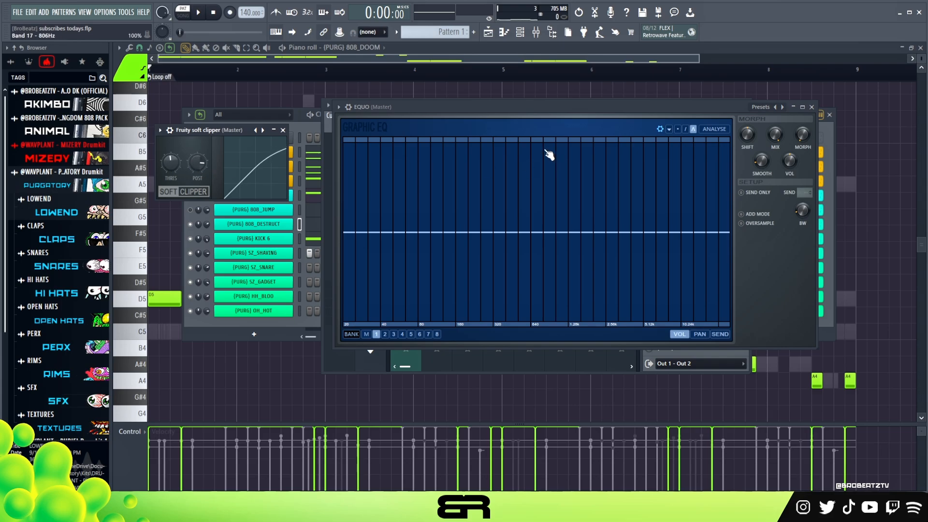
Step: Shape EQUO's high bands into a moderate boost above about 6 kHz, dip the highest band slightly, and audition the pattern
{"action": "left_click_drag", "start_coordinate": [546, 109], "coordinate": [544, 104]}
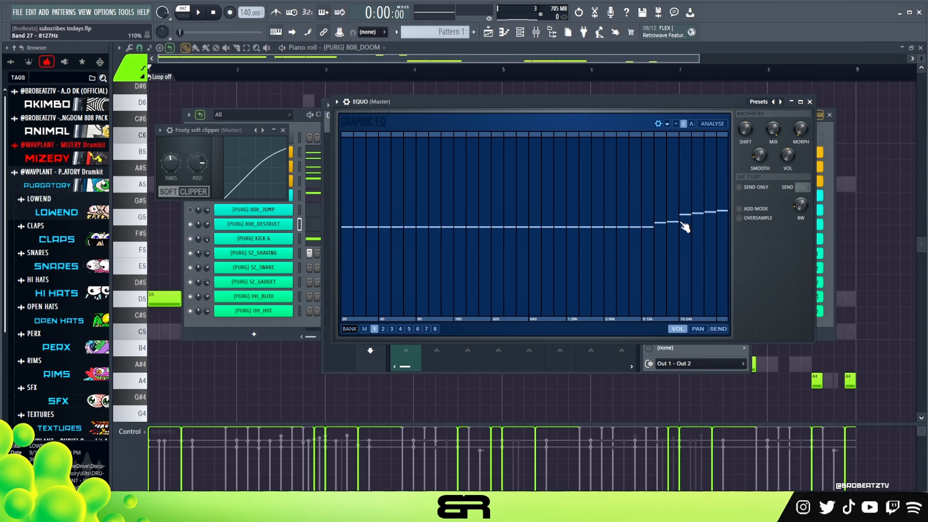
{"action": "key", "text": "space"}
{"action": "key", "text": "space"}
{"action": "left_click_drag", "start_coordinate": [658, 209], "coordinate": [709, 202]}
{"action": "key", "text": "space"}
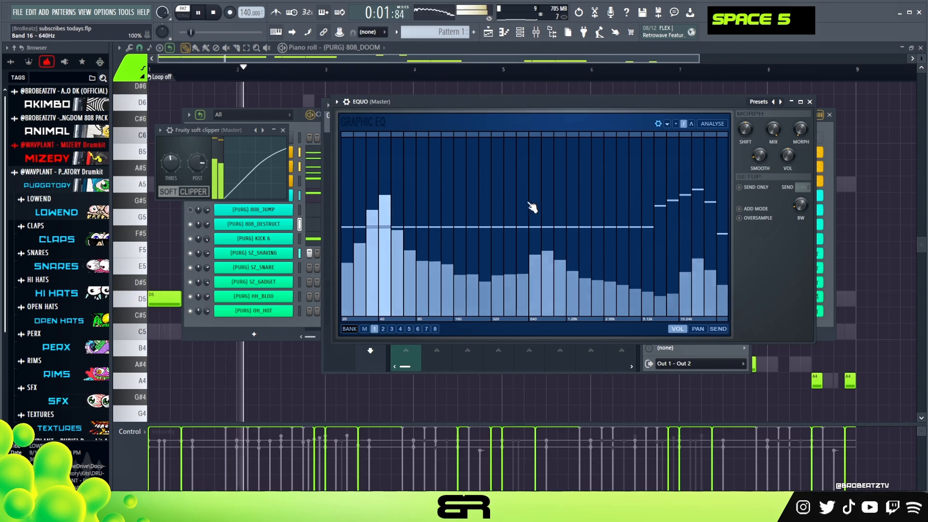
Step: Try cutting EQUO's 63 Hz, 80 Hz and 101 Hz bands to below 10% while replaying the pattern from the start
{"action": "key", "text": "space"}
{"action": "left_click", "coordinate": [410, 303]}
{"action": "key", "text": "space"}
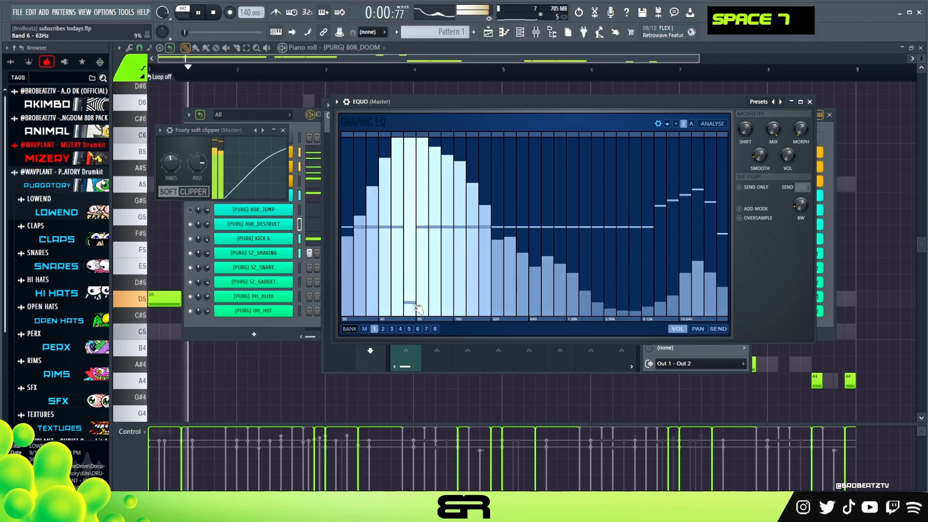
{"action": "key", "text": "space"}
{"action": "left_click", "coordinate": [422, 305]}
{"action": "key", "text": "space"}
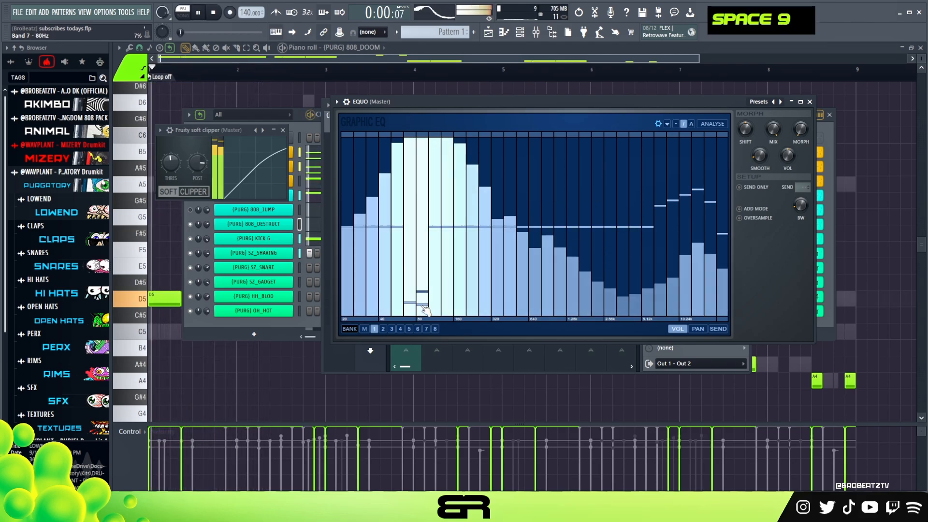
{"action": "left_click", "coordinate": [434, 304]}
{"action": "key", "text": "space"}
Step: During playback, set EQUO's 50 Hz band to 236%, 63 Hz to about 105% and 101 Hz to about 54%, with 80 Hz moderately cut
{"action": "left_click", "coordinate": [397, 177]}
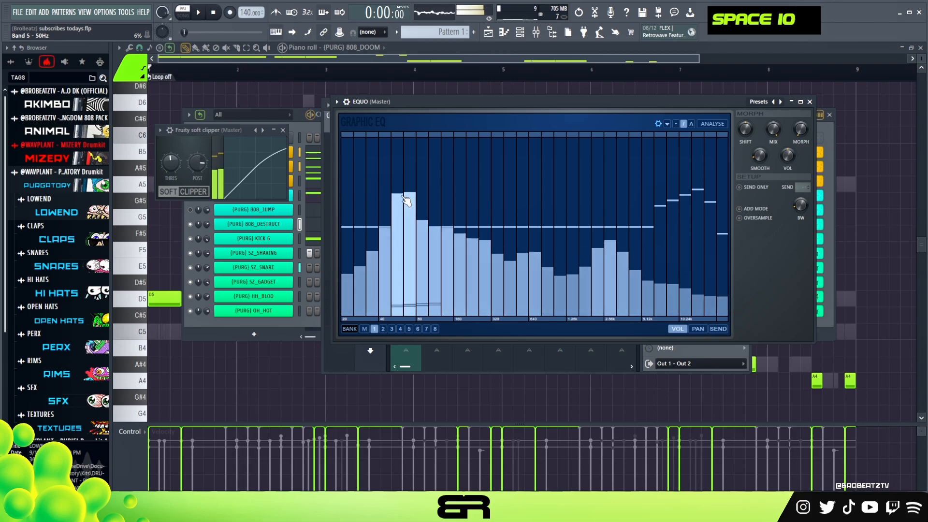
{"action": "key", "text": "space"}
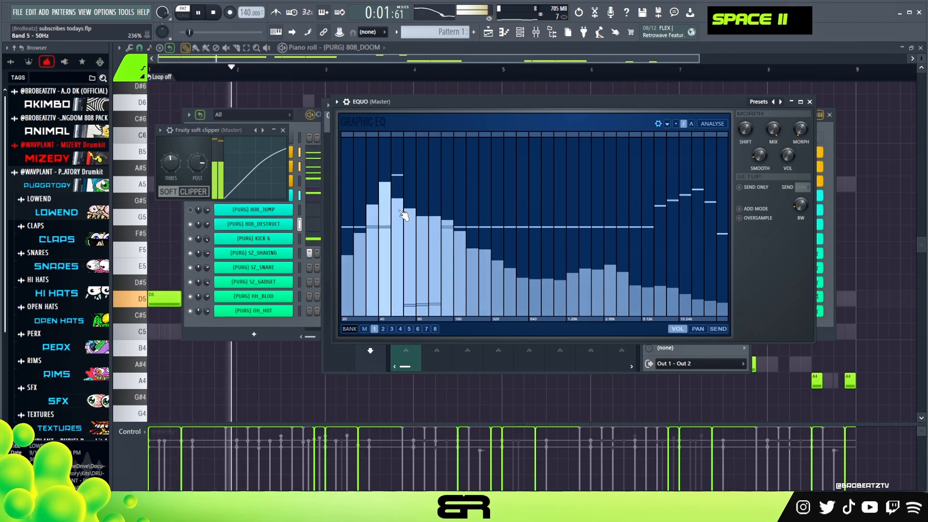
{"action": "left_click", "coordinate": [411, 225]}
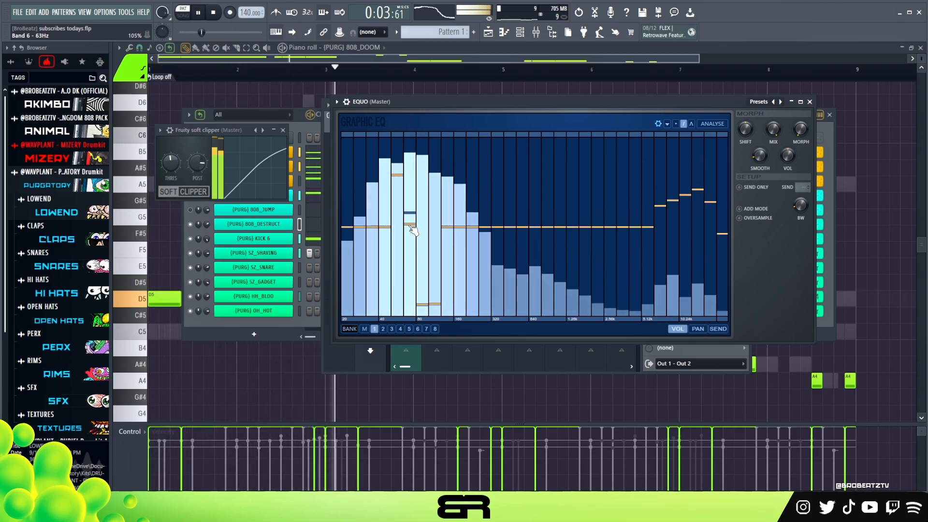
{"action": "left_click_drag", "start_coordinate": [423, 240], "coordinate": [437, 241]}
{"action": "left_click_drag", "start_coordinate": [438, 203], "coordinate": [437, 154]}
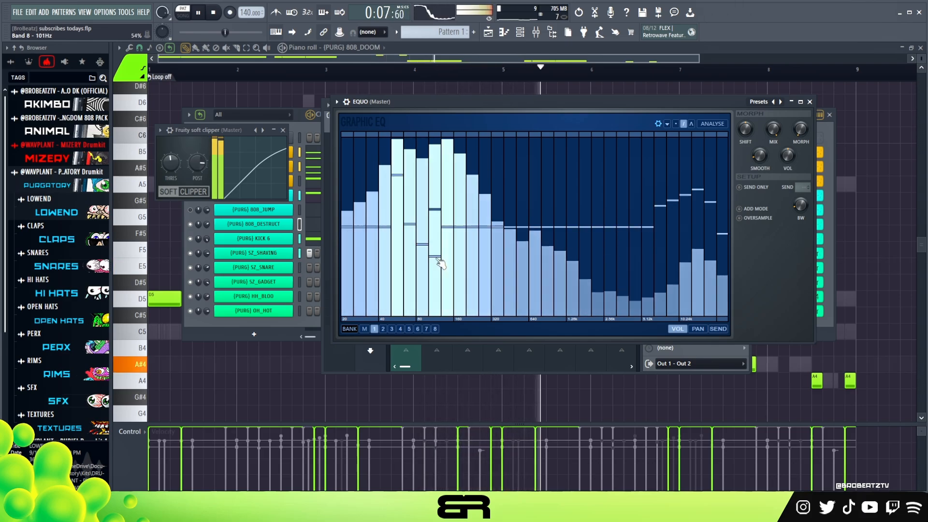
{"action": "key", "text": "space"}
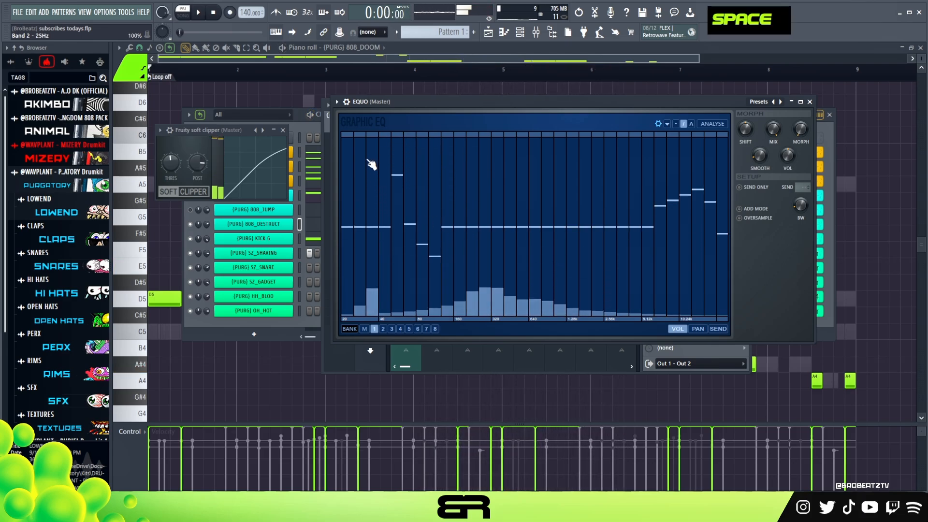
Step: Sweep EQUO's 40 Hz and 32 Hz bands while replaying, leaving 40 Hz slightly boosted and the three lowest bands moderately cut
{"action": "key", "text": "space"}
{"action": "left_click", "coordinate": [385, 148]}
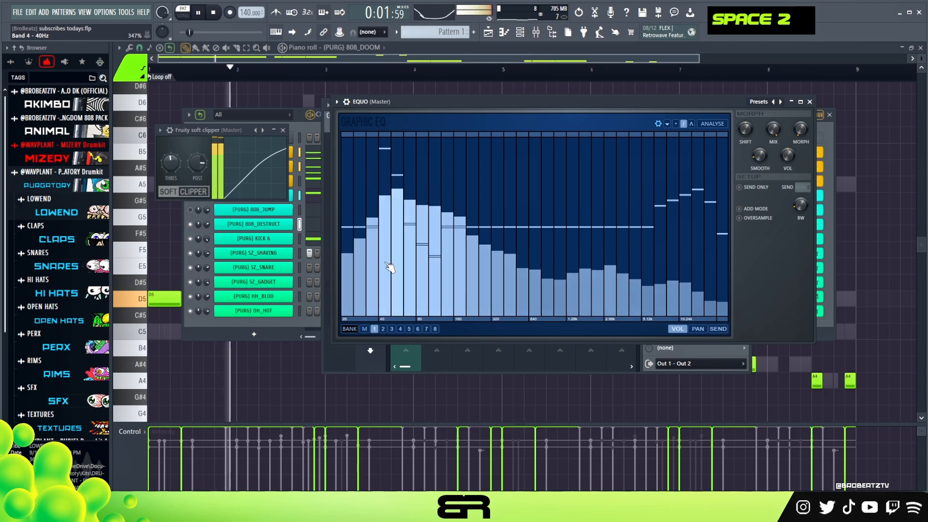
{"action": "key", "text": "space"}
{"action": "key", "text": "space"}
{"action": "left_click", "coordinate": [377, 151]}
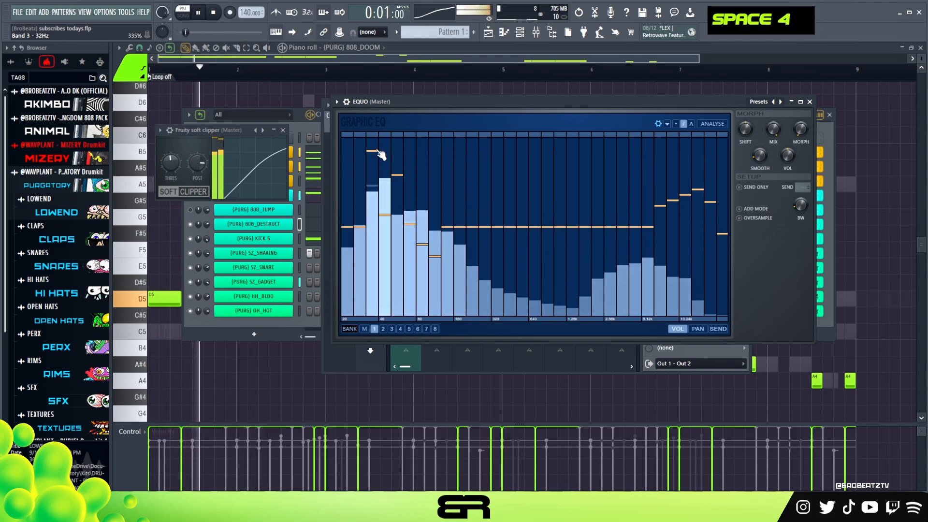
{"action": "left_click_drag", "start_coordinate": [377, 211], "coordinate": [379, 286]}
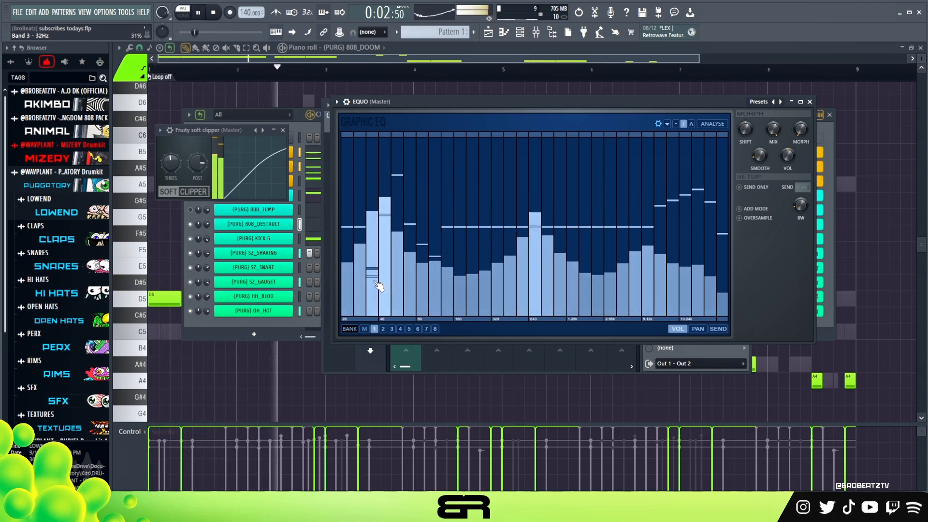
{"action": "key", "text": "space"}
{"action": "left_click", "coordinate": [365, 243]}
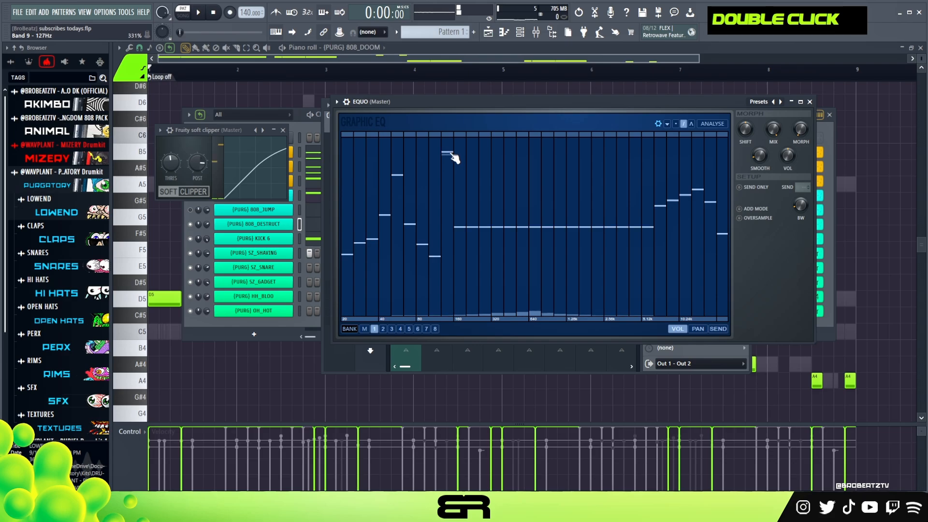
Step: Set EQUO's 127 Hz band to about 71%, sweep the 160 Hz band to a slight cut, and replay the pattern
{"action": "left_click", "coordinate": [449, 243]}
{"action": "key", "text": "space"}
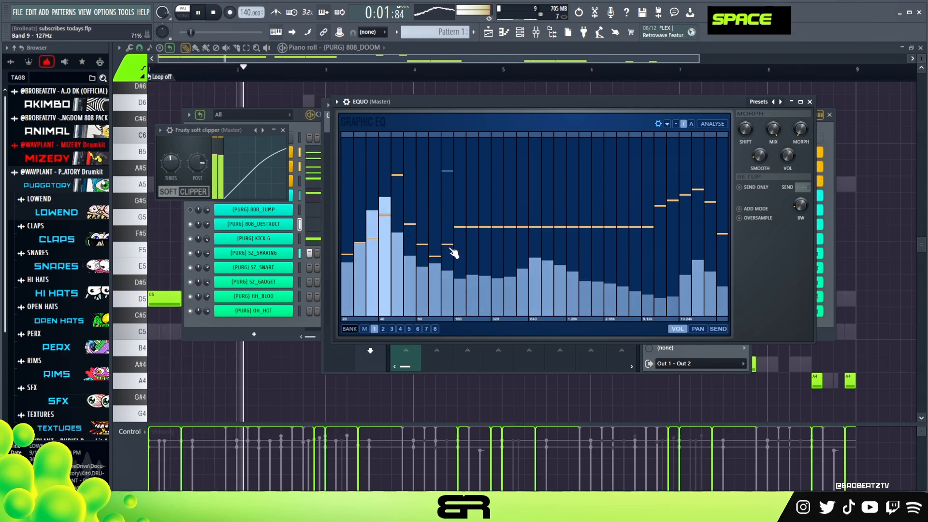
{"action": "key", "text": "space"}
{"action": "left_click", "coordinate": [465, 156]}
{"action": "key", "text": "space"}
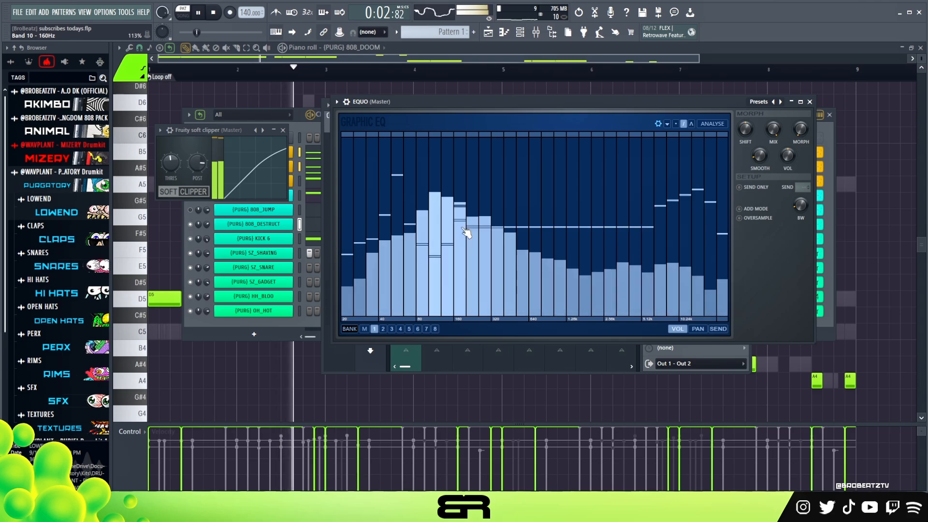
{"action": "left_click_drag", "start_coordinate": [464, 246], "coordinate": [459, 236]}
{"action": "key", "text": "space"}
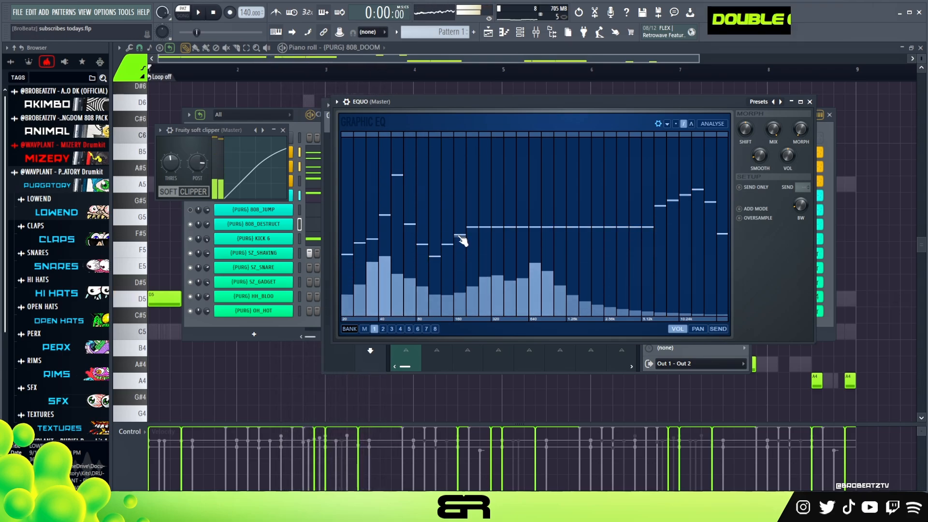
{"action": "key", "text": "space"}
{"action": "key", "text": "space"}
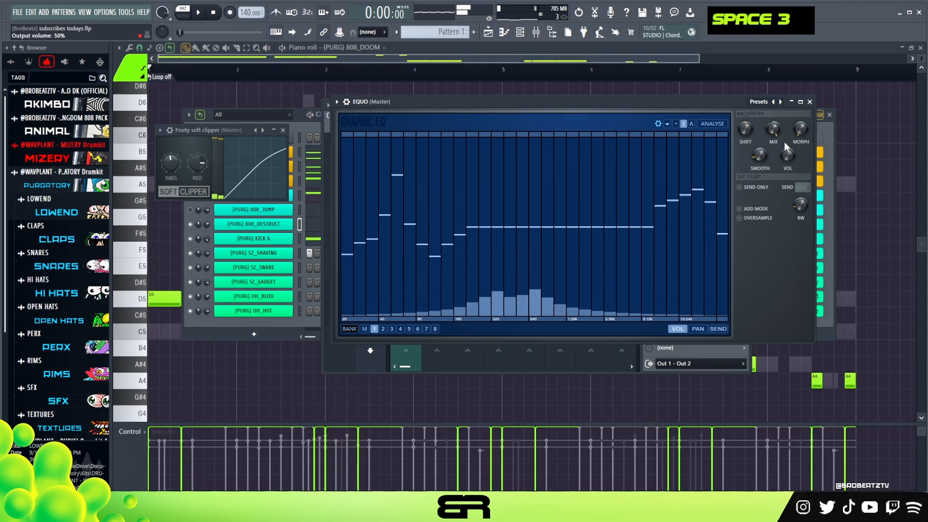